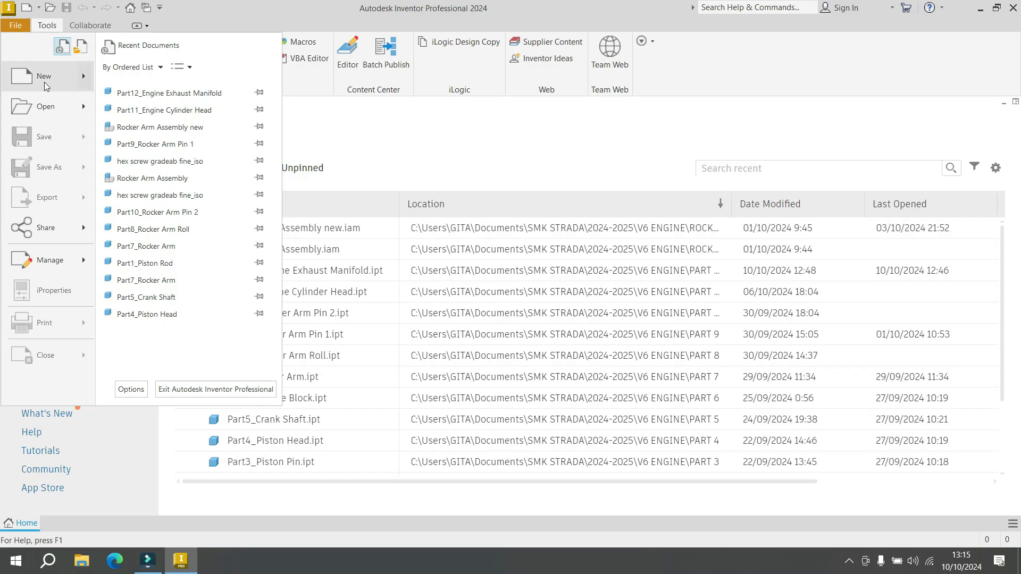
# Create a new part from the Standard (DIN).ipt template and start a 2D sketch on the front XY plane.
pyautogui.click(44, 82)
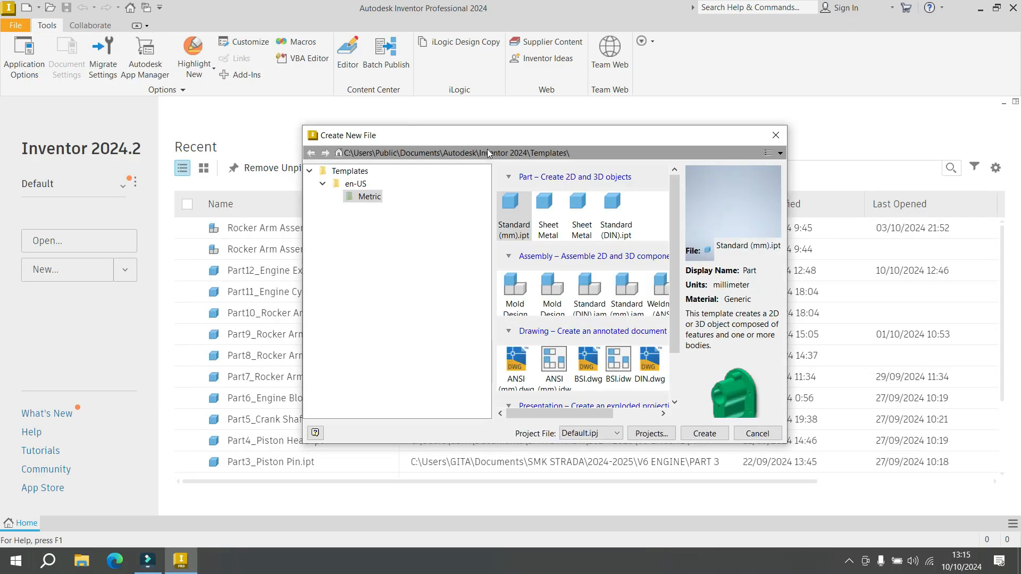
pyautogui.doubleClick(614, 209)
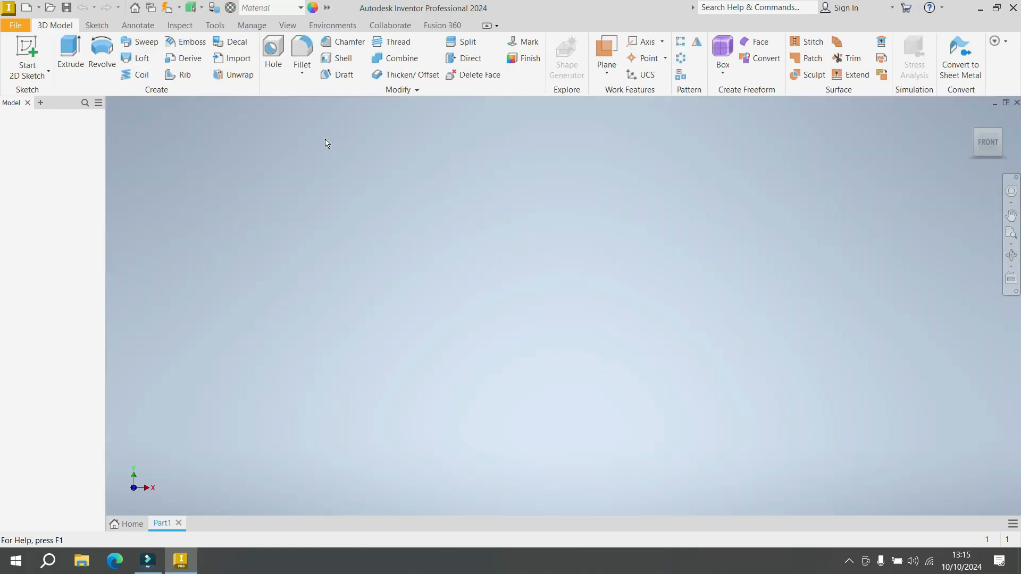
pyautogui.click(31, 51)
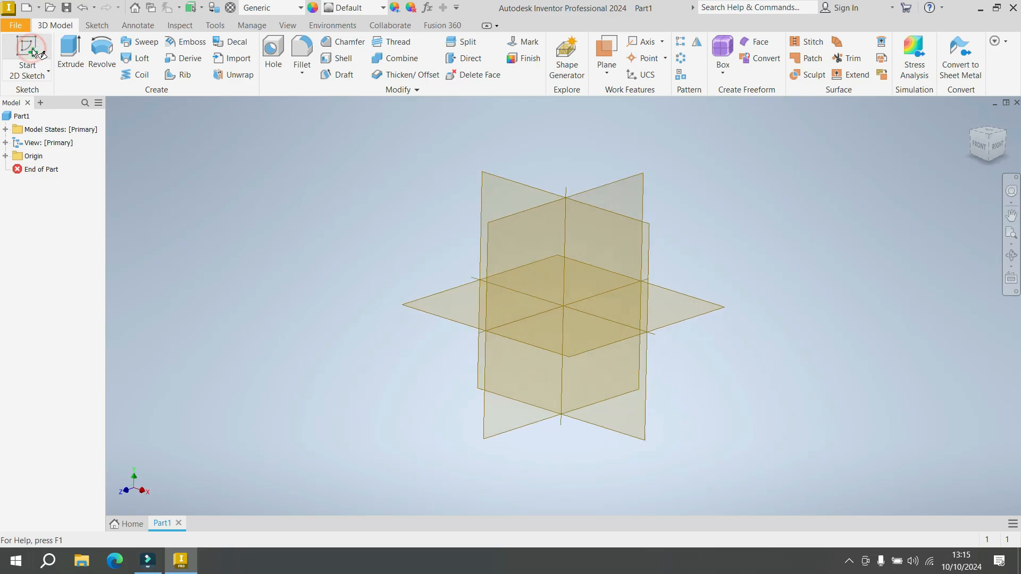
pyautogui.click(494, 183)
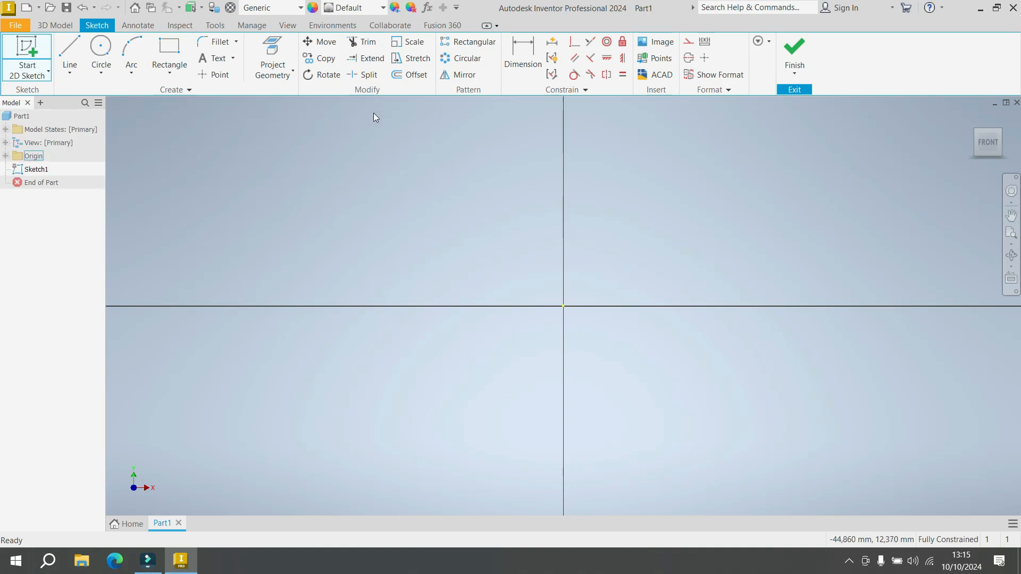
# Project the origin YZ plane into the sketch as a vertical reference line.
pyautogui.click(287, 52)
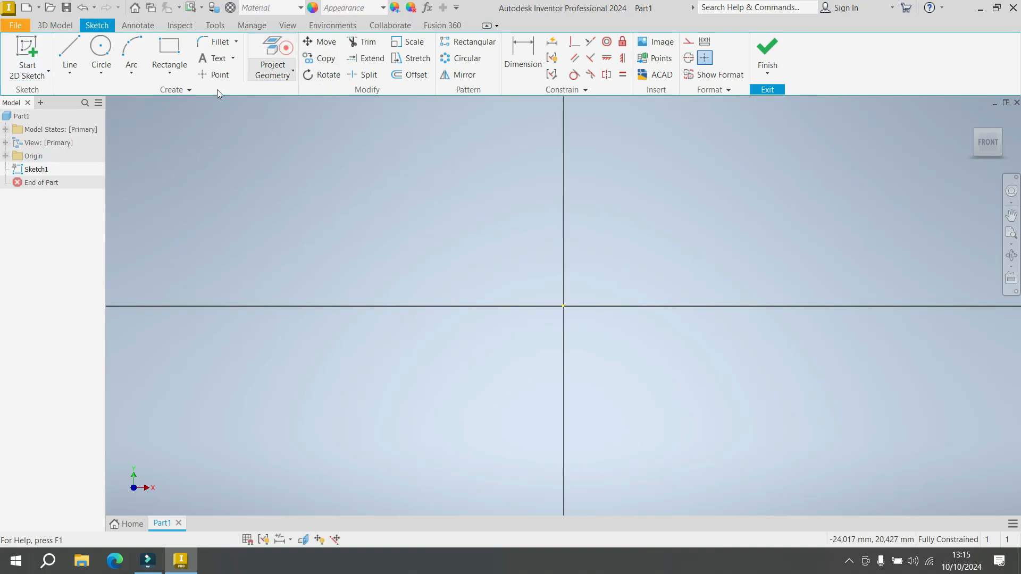
pyautogui.click(6, 157)
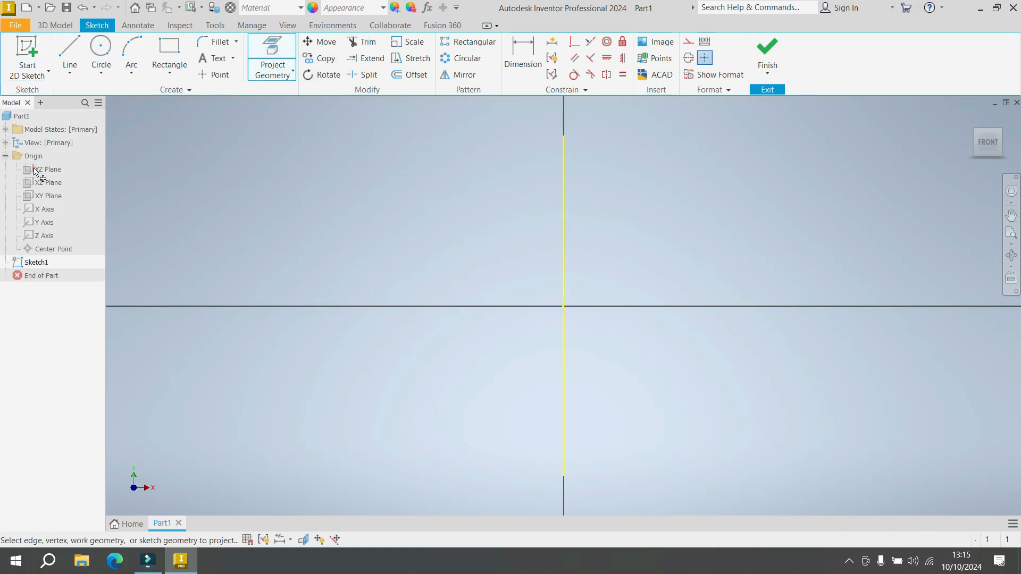
pyautogui.click(33, 169)
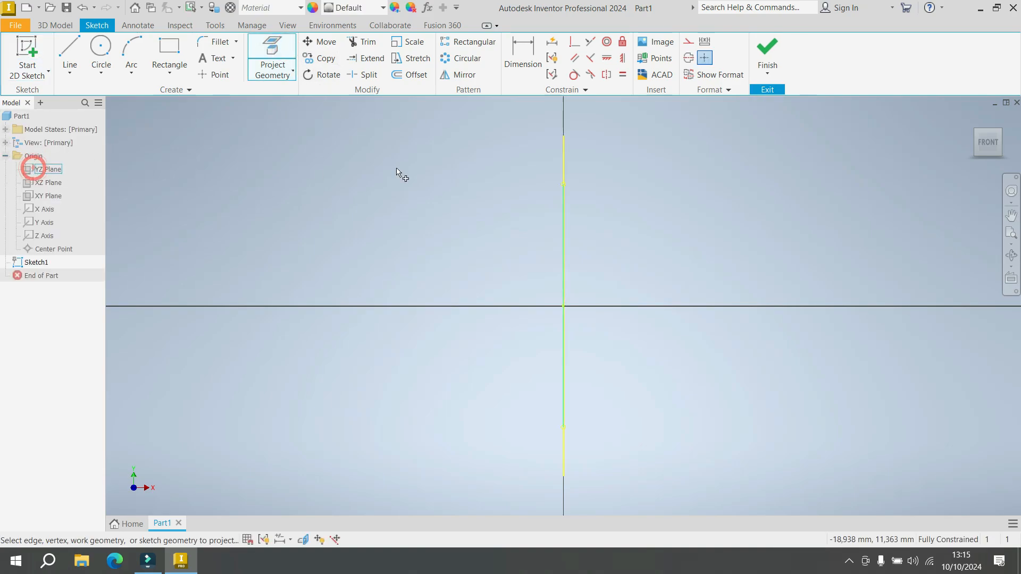
pyautogui.rightClick(644, 171)
pyautogui.click(673, 168)
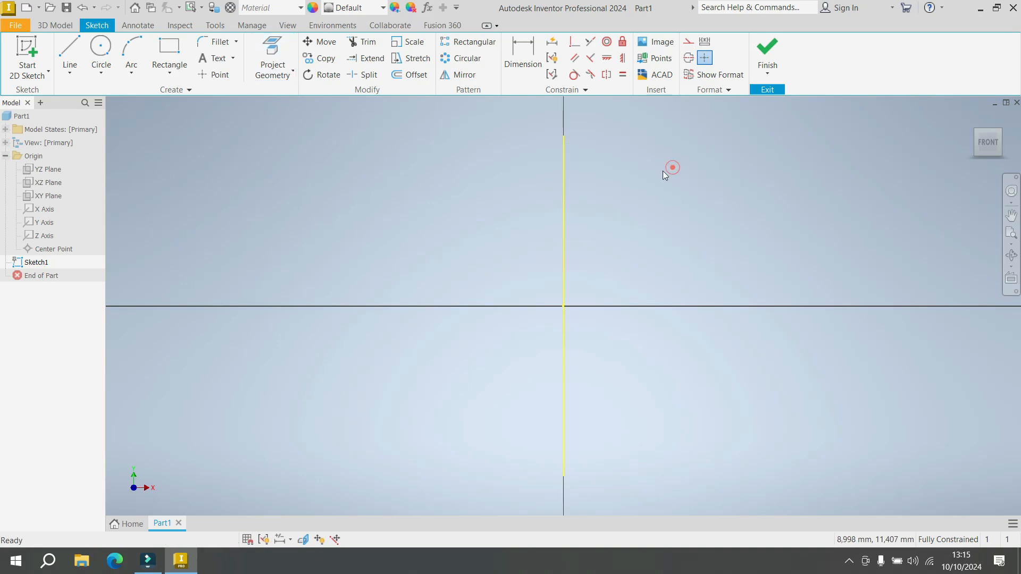
# Convert the projected vertical line to construction geometry.
pyautogui.click(567, 194)
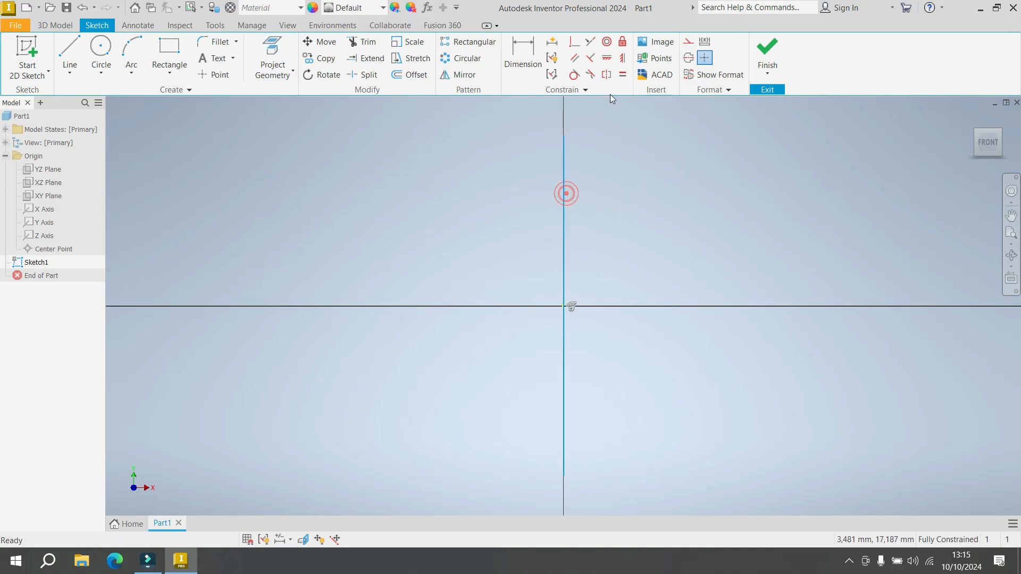
pyautogui.click(693, 46)
pyautogui.click(716, 177)
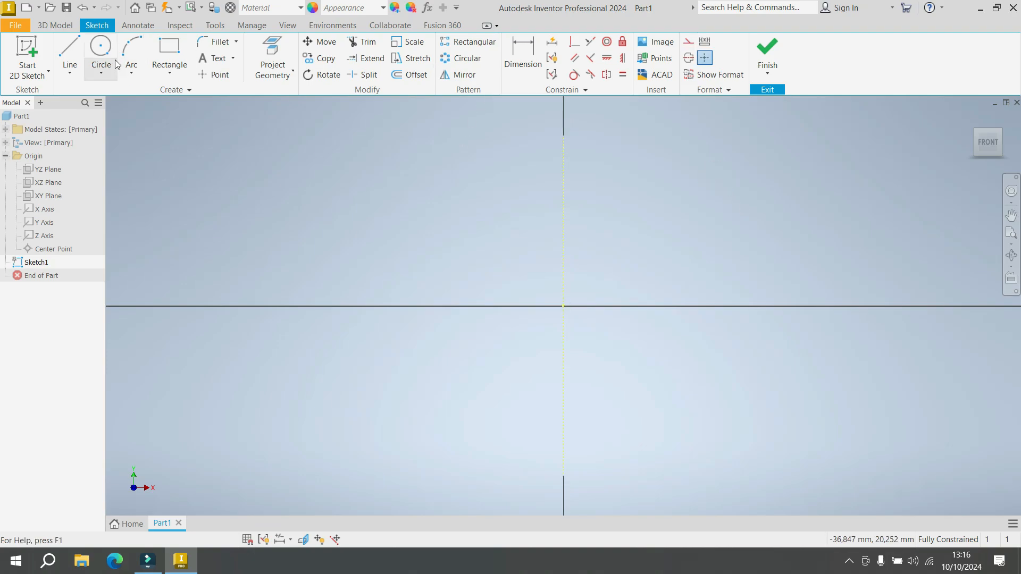
# Sketch two upward-diverging lines from the origin in a V, the left one about 14 mm long at about 114°.
pyautogui.click(73, 51)
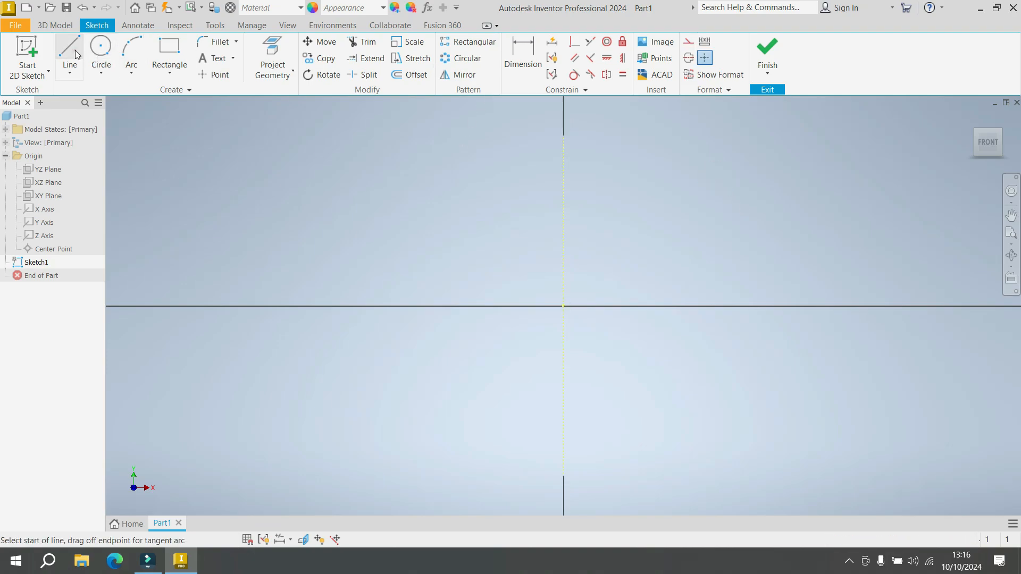
pyautogui.click(564, 305)
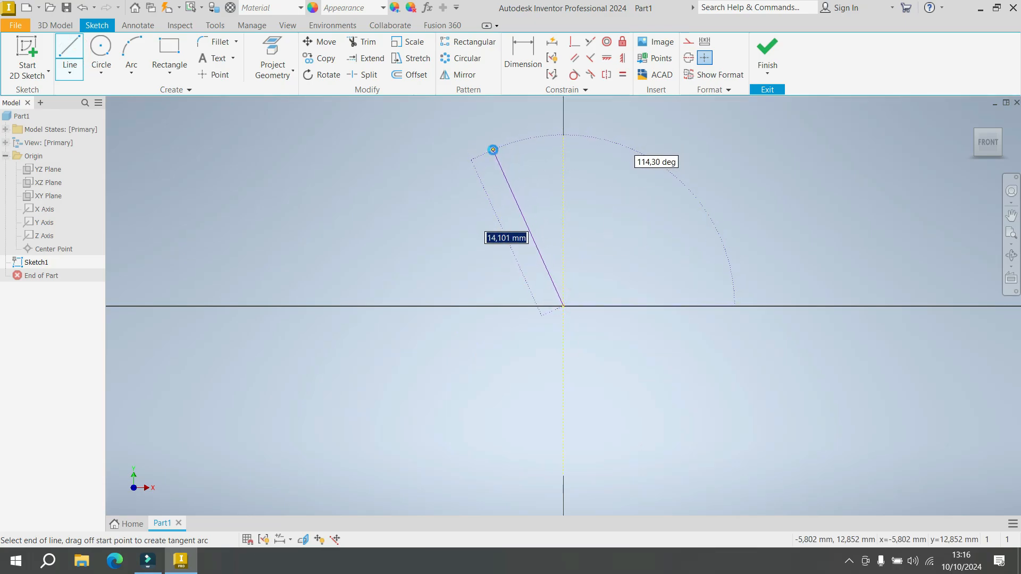
pyautogui.click(493, 151)
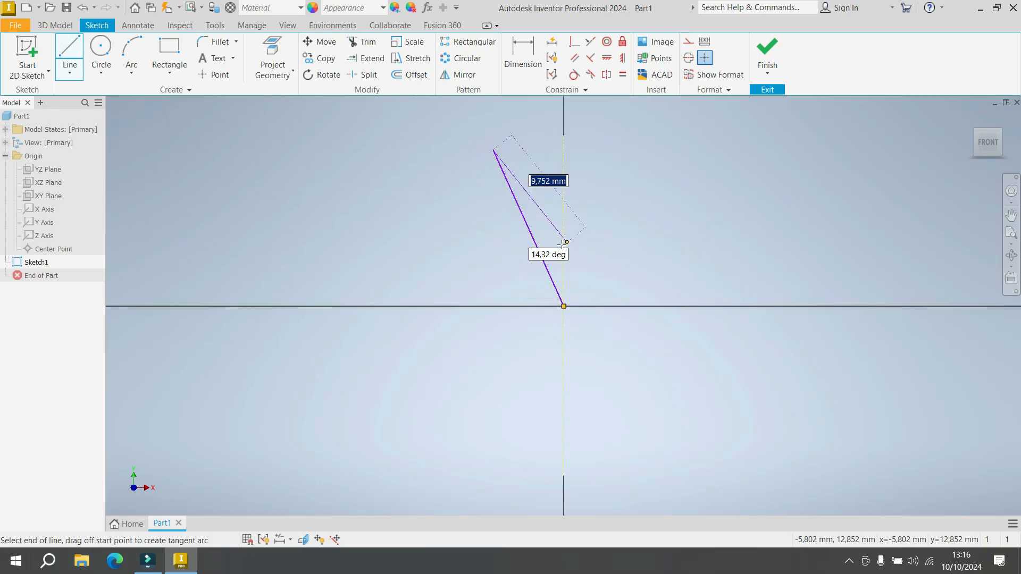
pyautogui.rightClick(563, 285)
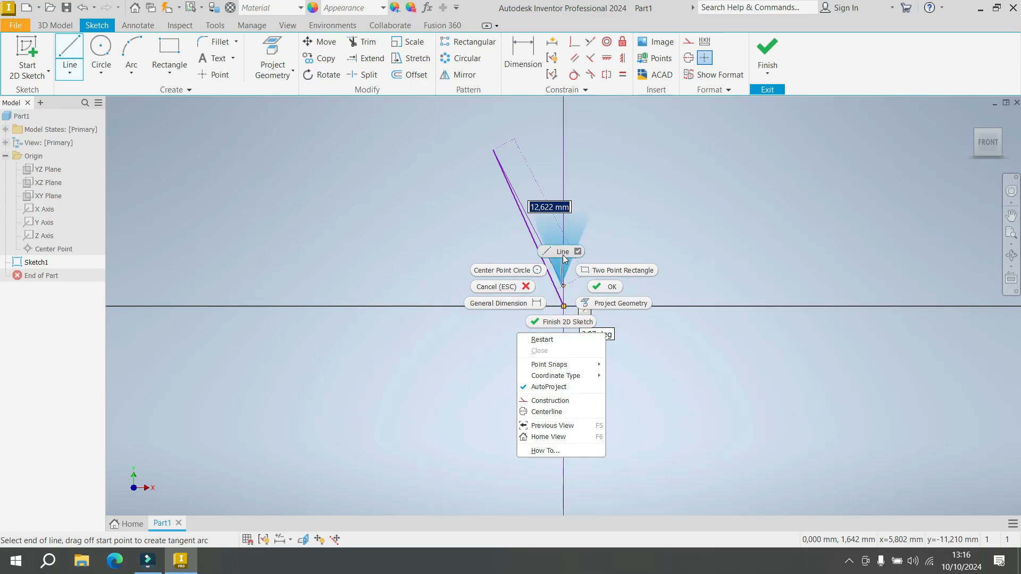
pyautogui.click(562, 253)
pyautogui.click(564, 307)
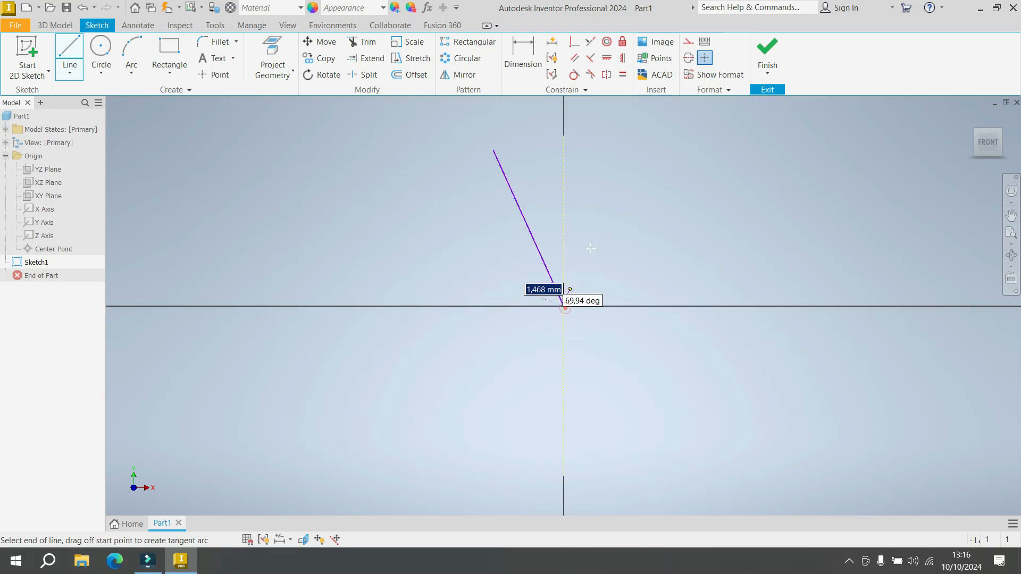
pyautogui.click(625, 158)
# Close the V into a kite with two lines meeting on the vertical axis about 22 mm above the origin.
pyautogui.scroll(3, 621, 162)
pyautogui.scroll(-8, 585, 144)
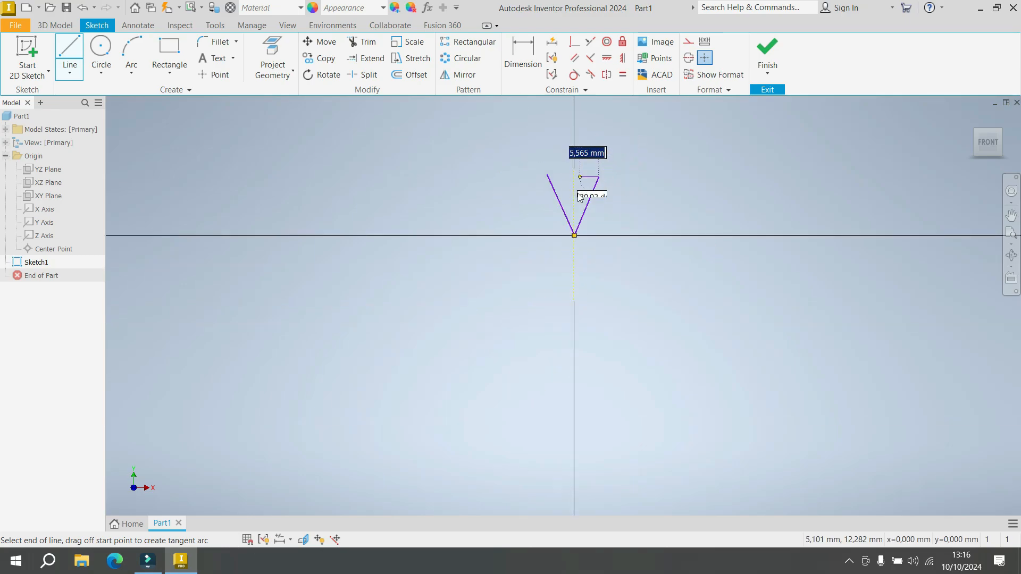
pyautogui.scroll(2, 577, 121)
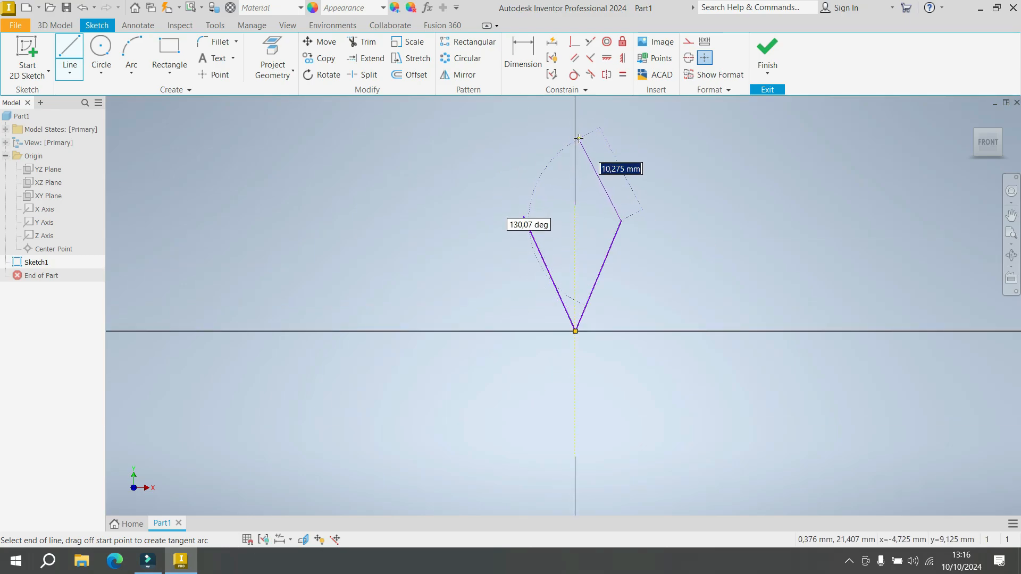
pyautogui.click(575, 136)
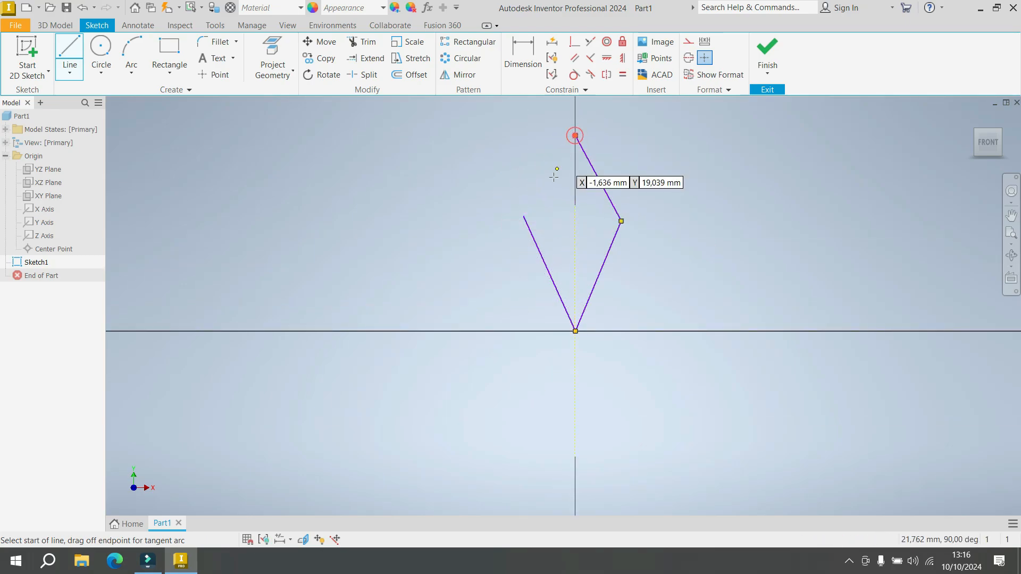
pyautogui.click(524, 216)
pyautogui.click(575, 136)
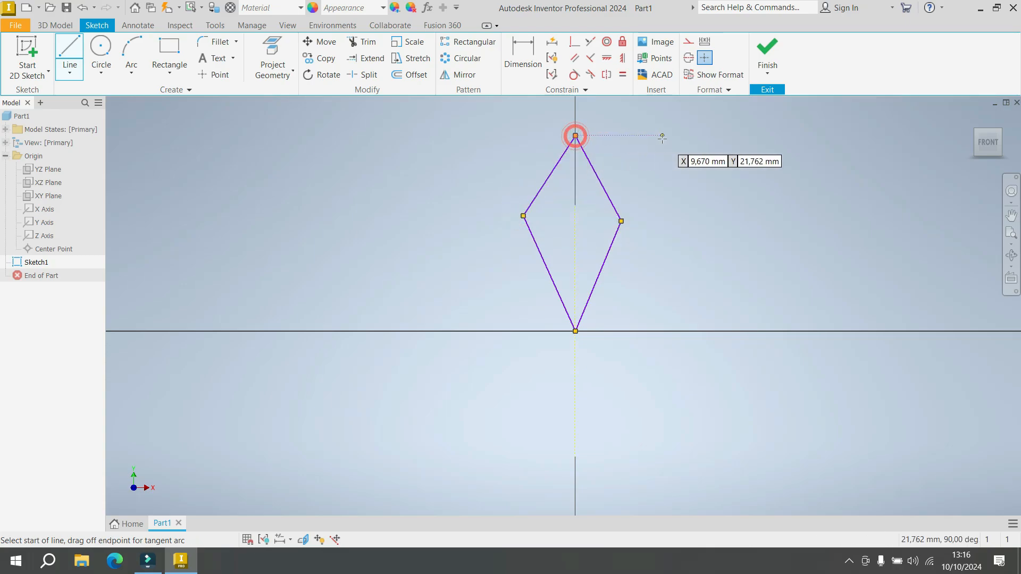
pyautogui.rightClick(662, 137)
pyautogui.click(694, 140)
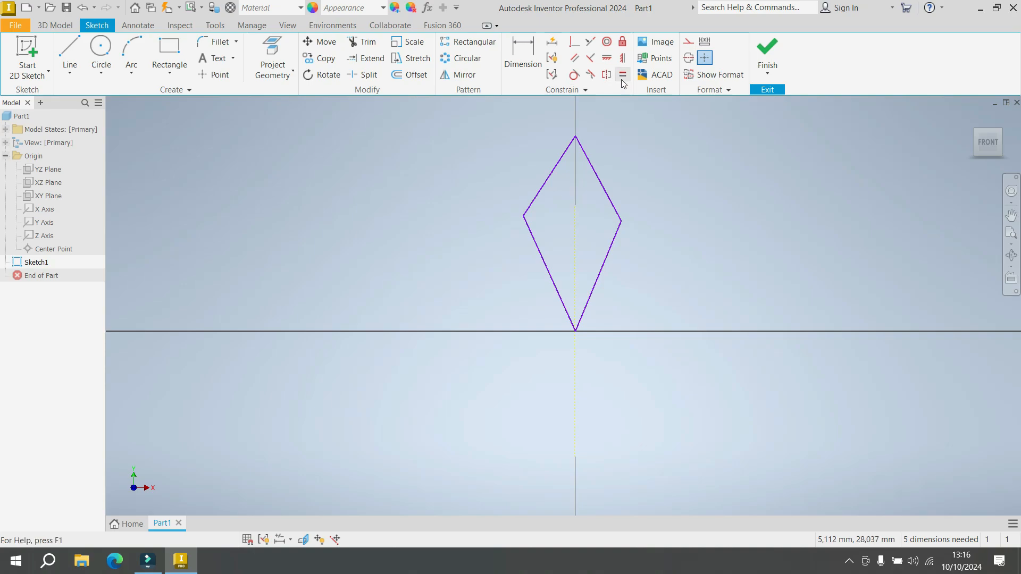
# Make the kite's two lower lines symmetric about the vertical construction line.
pyautogui.click(607, 75)
pyautogui.click(606, 251)
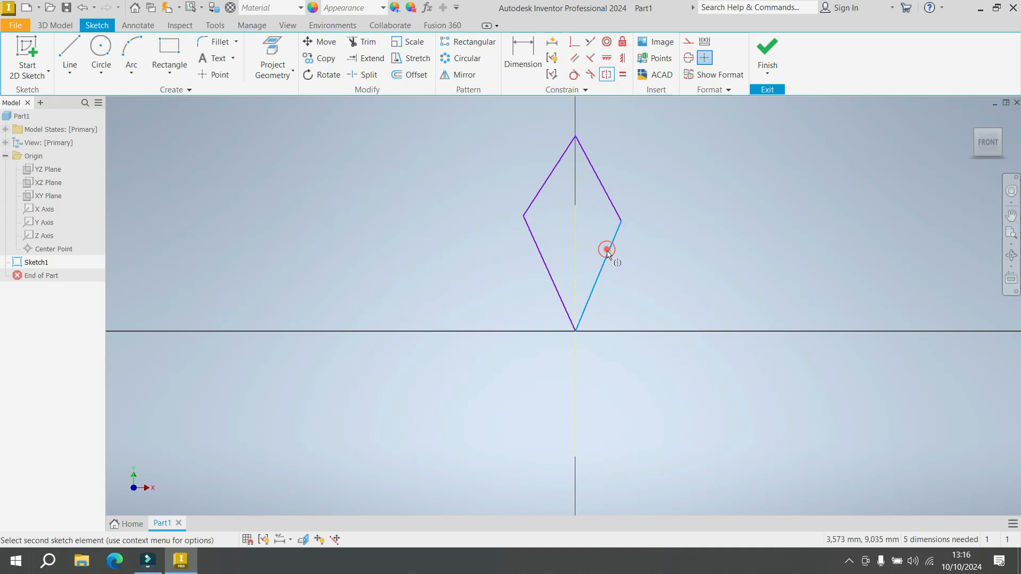
pyautogui.click(538, 261)
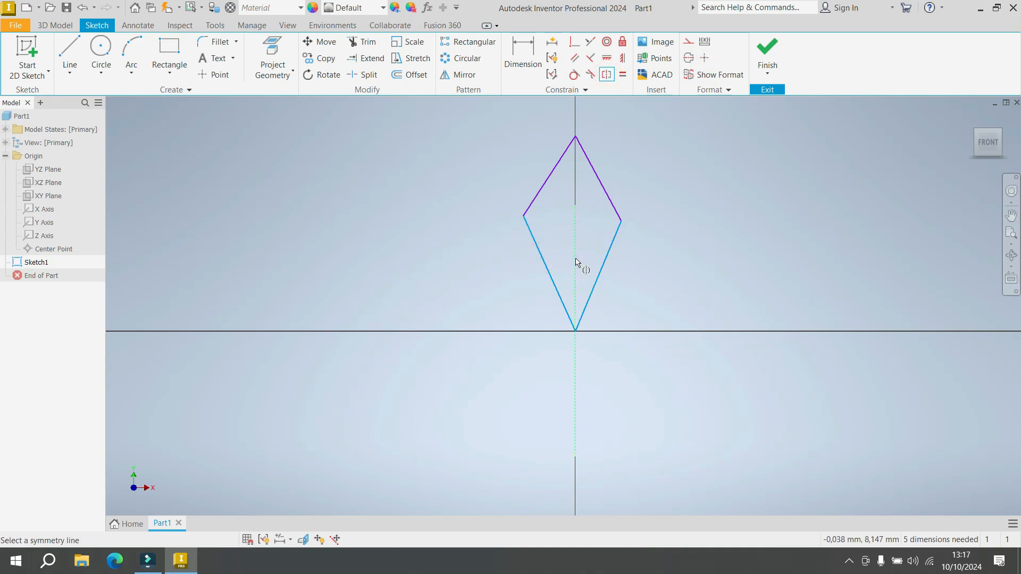
pyautogui.click(574, 258)
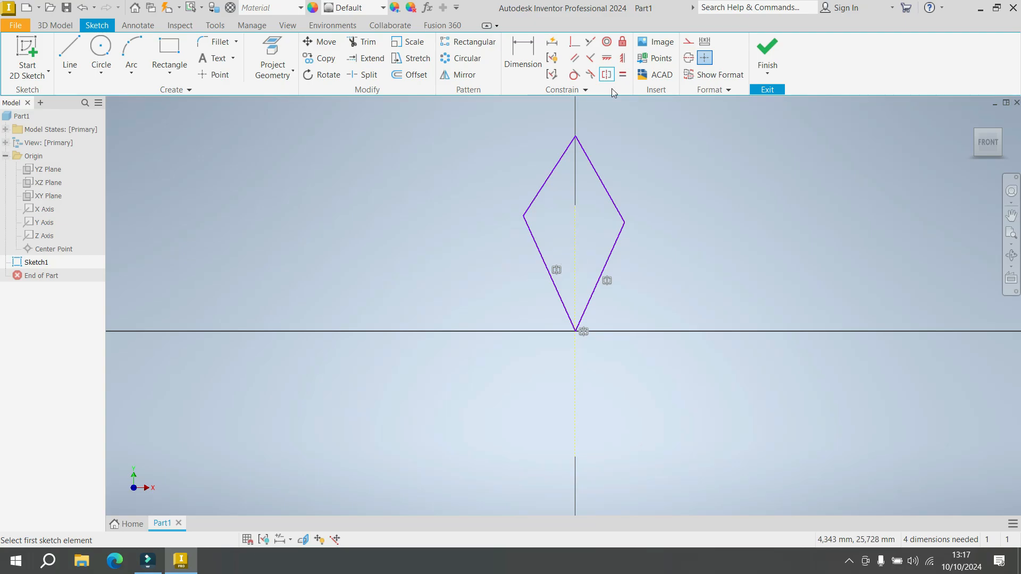
# Constrain the kite's left and right corner points to be horizontally aligned.
pyautogui.click(607, 58)
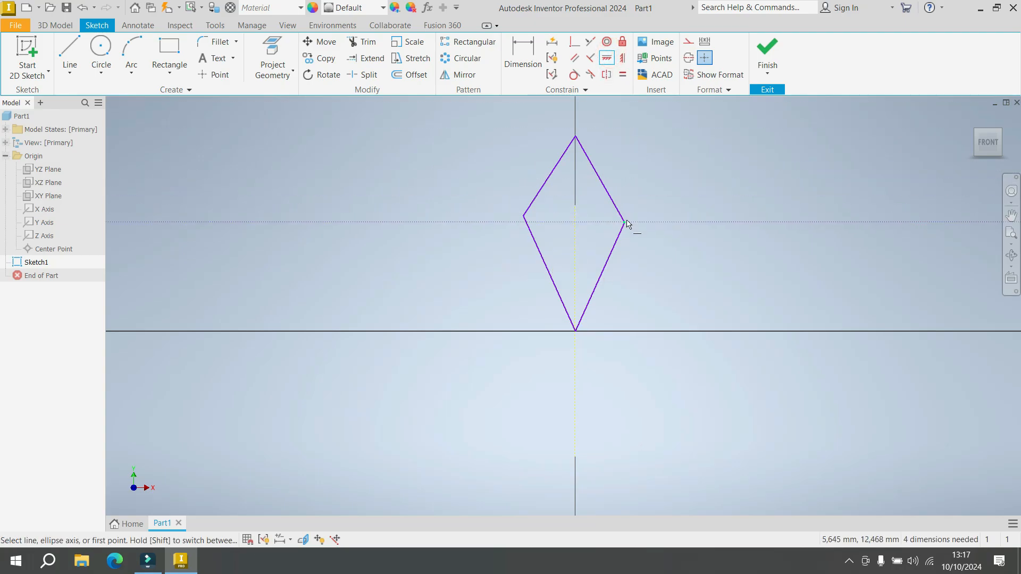
pyautogui.click(624, 222)
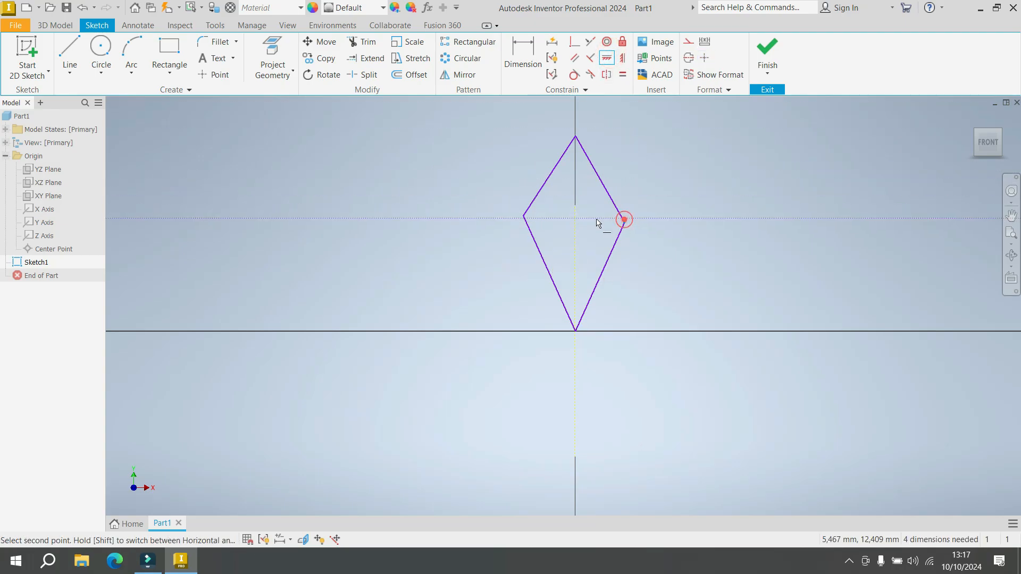
pyautogui.click(524, 212)
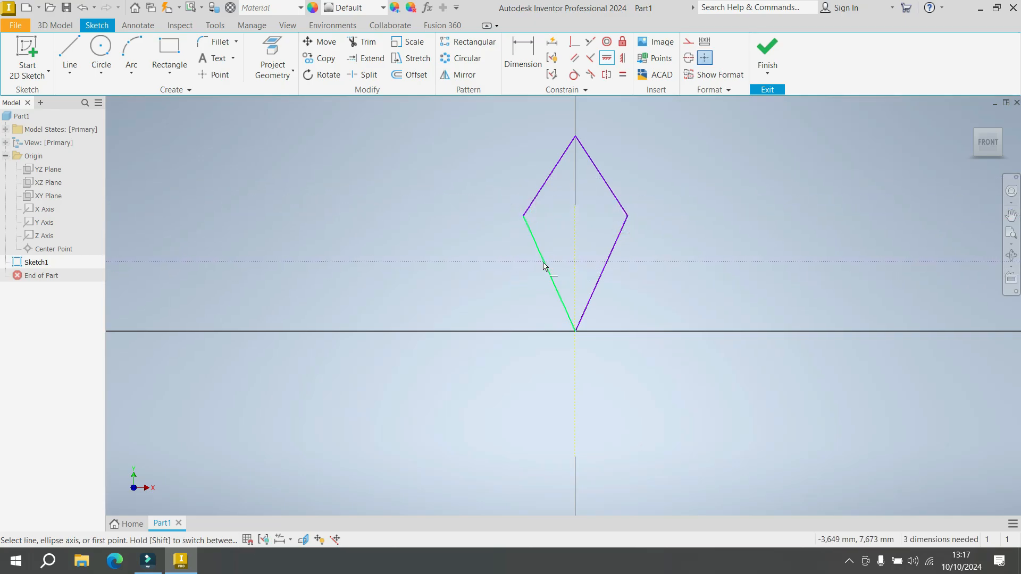
# Dimension the angle between the lower-left line and the vertical construction line as 10°.
pyautogui.click(523, 53)
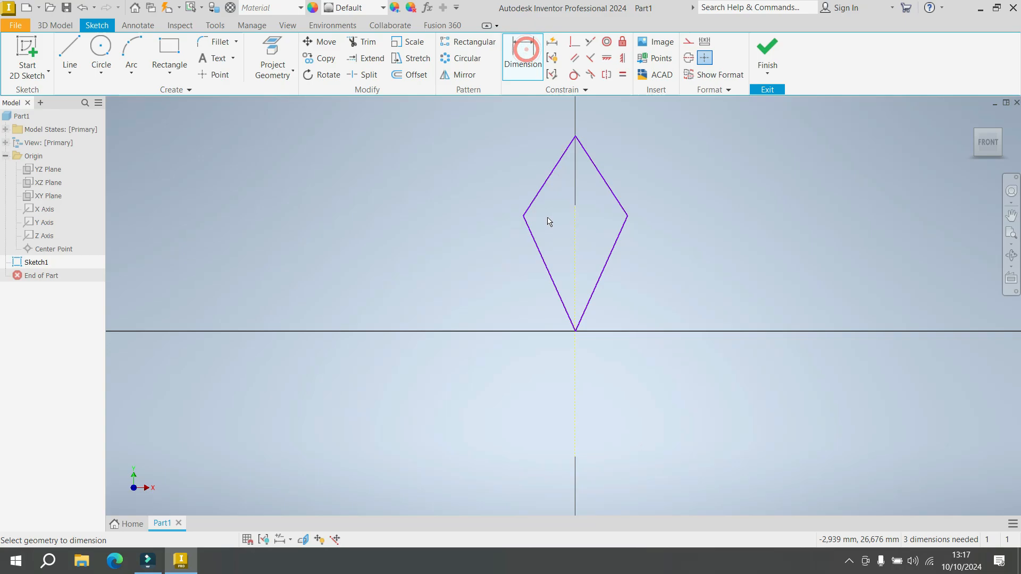
pyautogui.click(540, 252)
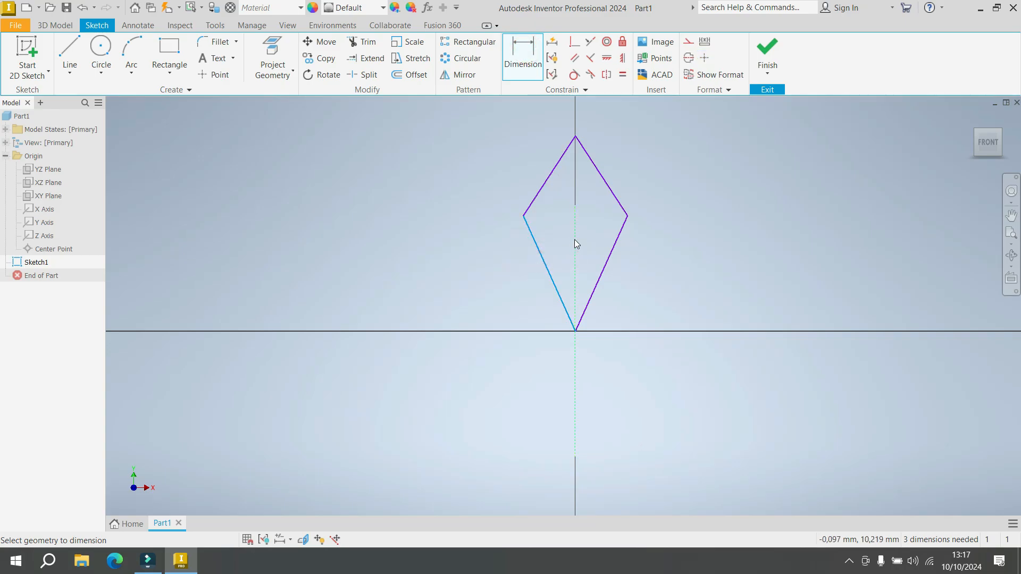
pyautogui.click(575, 240)
pyautogui.click(561, 237)
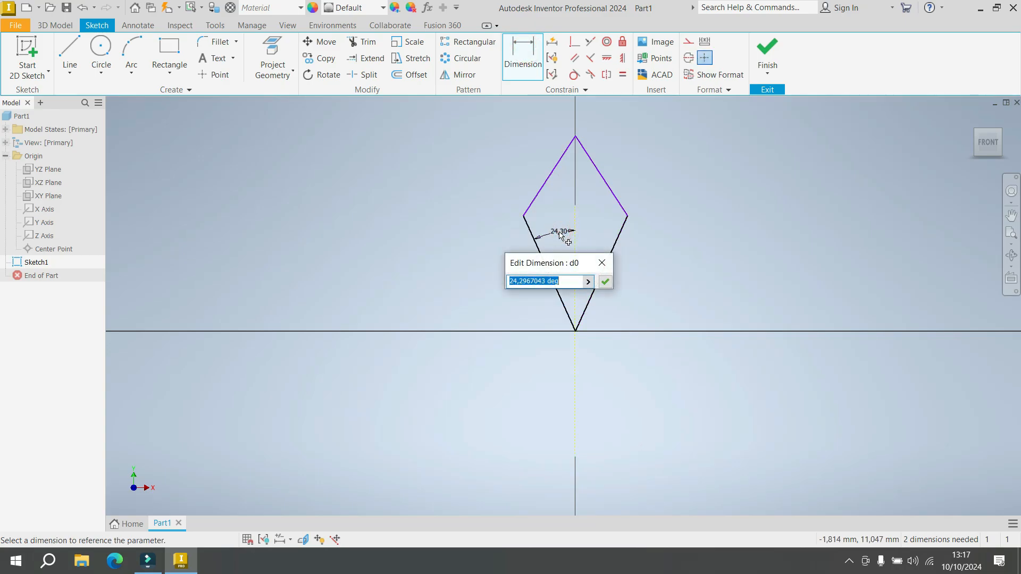
pyautogui.write('10')
pyautogui.press('Return')
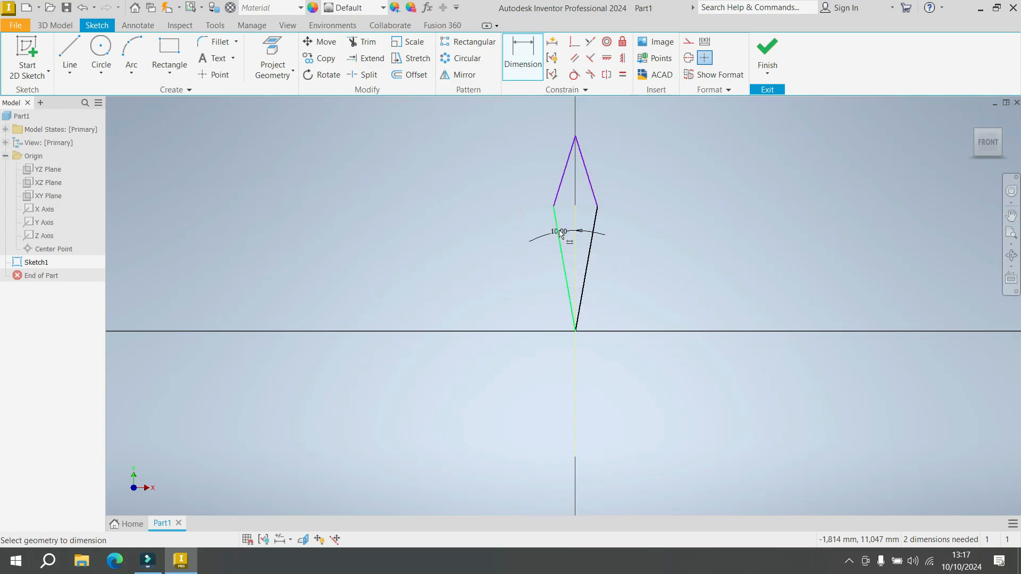
# Dimension the vertical distance from the kite's top vertex to its left corner as 20 mm.
pyautogui.click(575, 136)
pyautogui.click(554, 207)
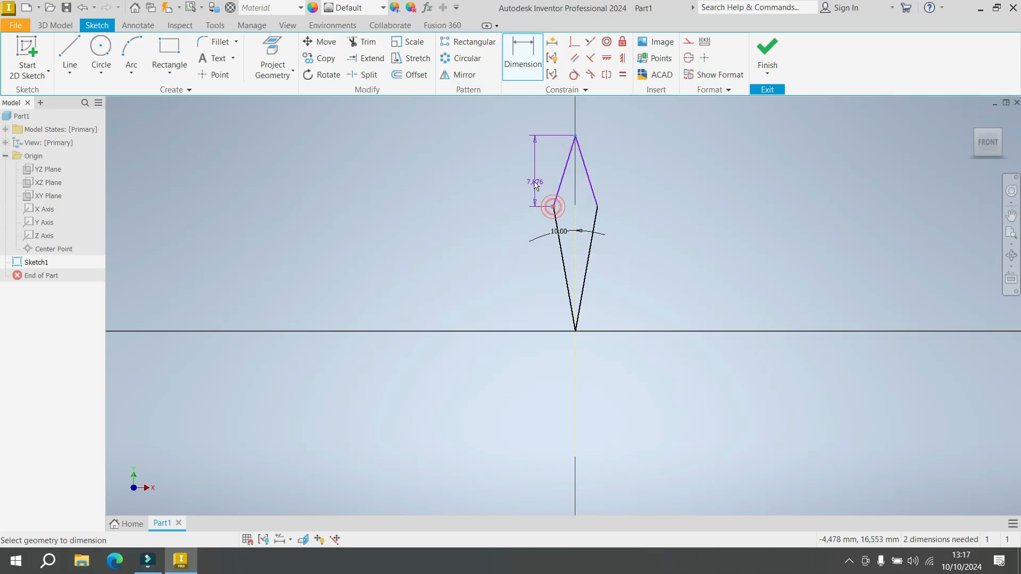
pyautogui.click(526, 181)
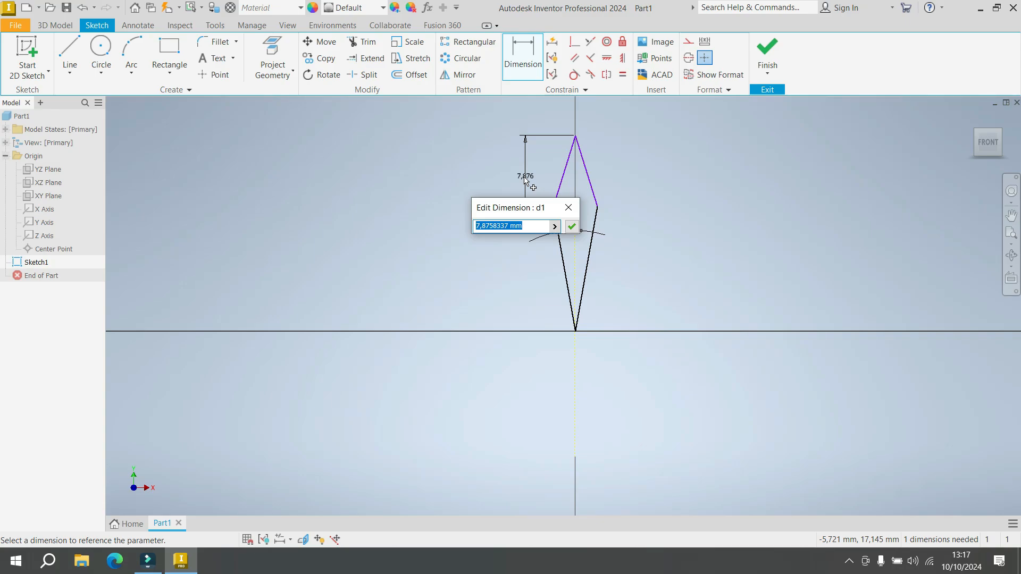
pyautogui.write('20')
pyautogui.press('Return')
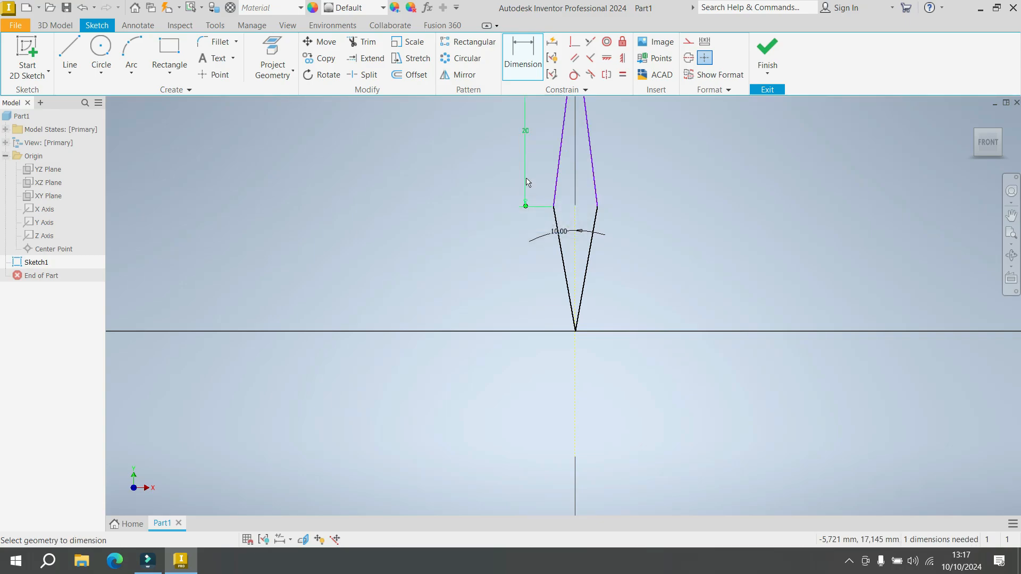
pyautogui.scroll(-3, 550, 212)
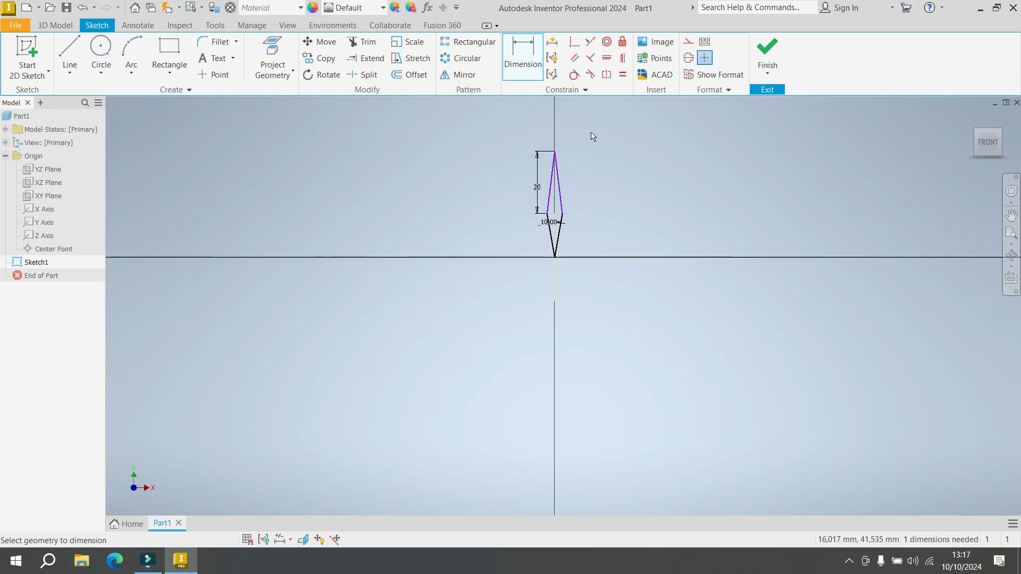
pyautogui.scroll(2, 550, 199)
pyautogui.scroll(-2, 551, 234)
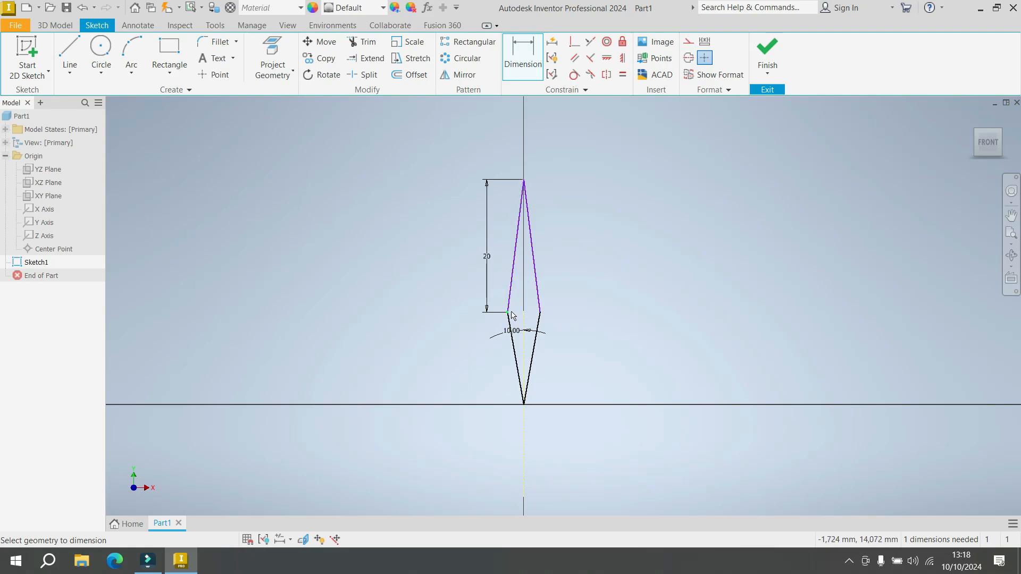
# Dimension the vertical distance from the kite's left corner to its bottom vertex as 50 mm.
pyautogui.click(507, 313)
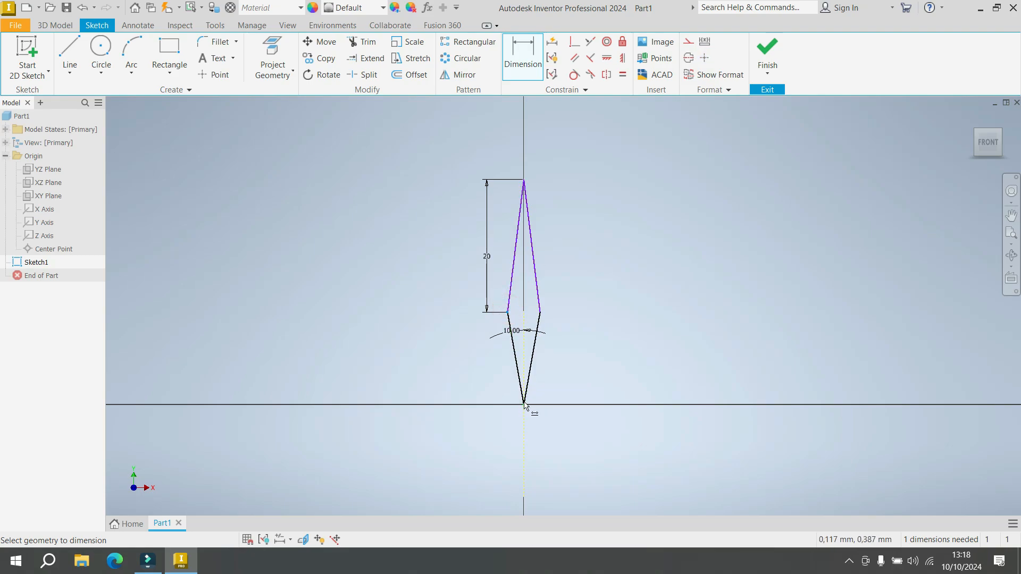
pyautogui.click(524, 404)
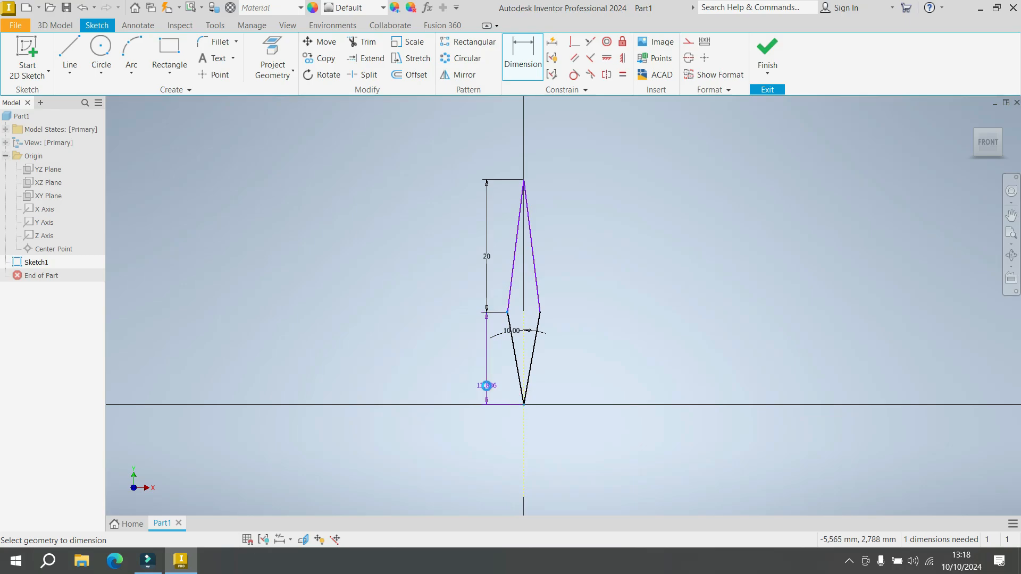
pyautogui.click(487, 385)
pyautogui.write('50')
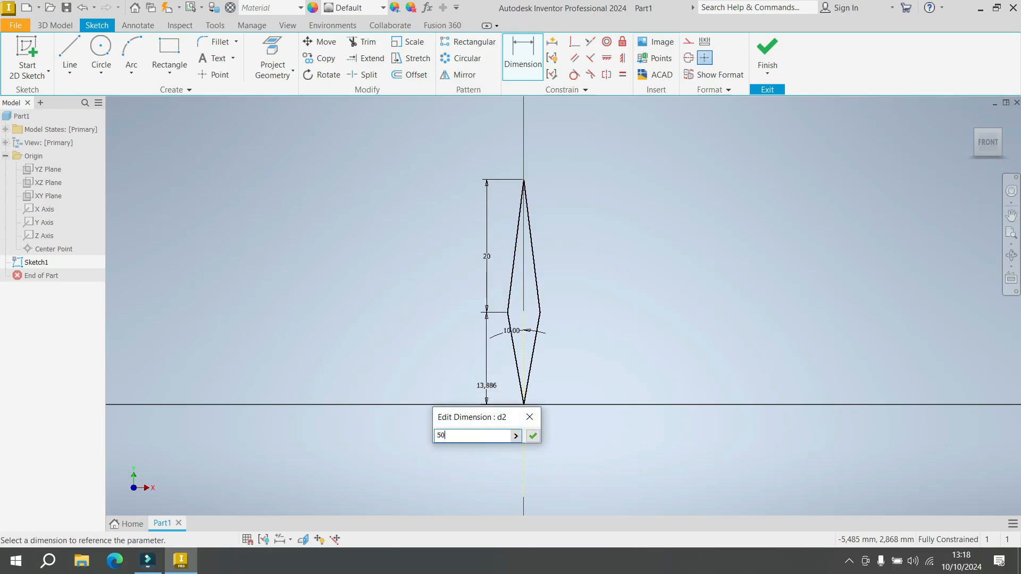
pyautogui.press('Return')
pyautogui.scroll(-3, 508, 379)
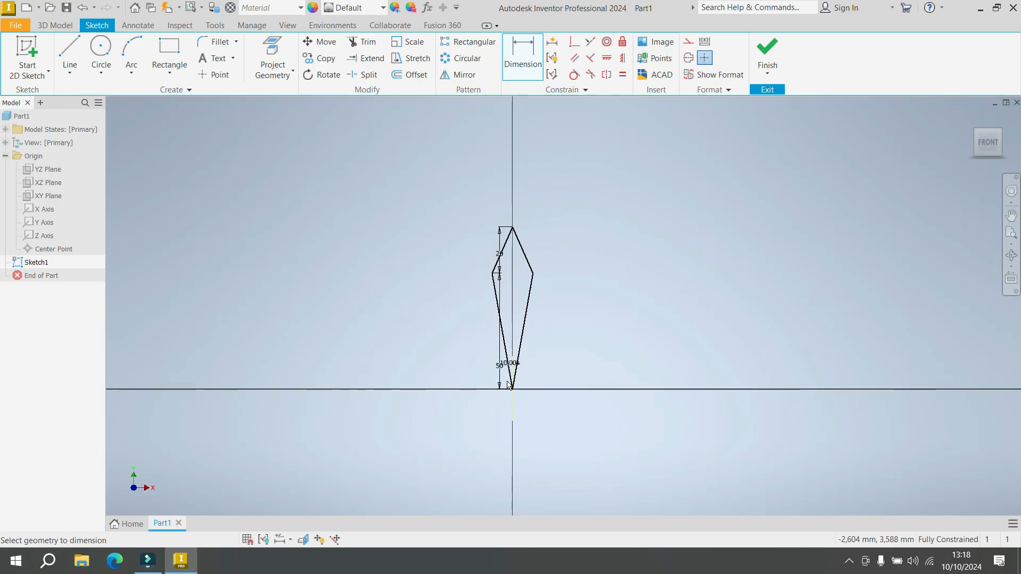
pyautogui.scroll(3, 516, 319)
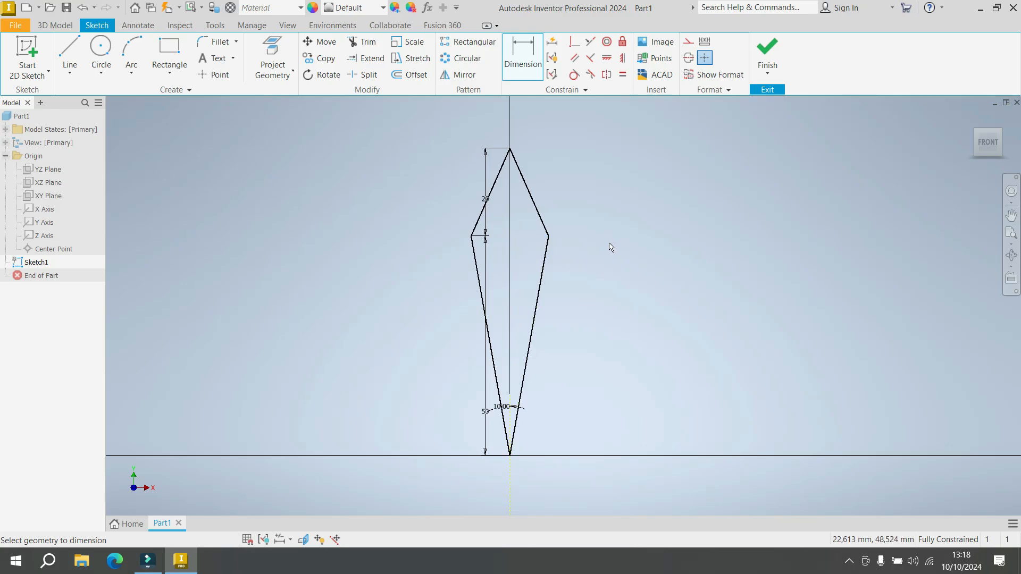
pyautogui.click(485, 371)
pyautogui.click(525, 398)
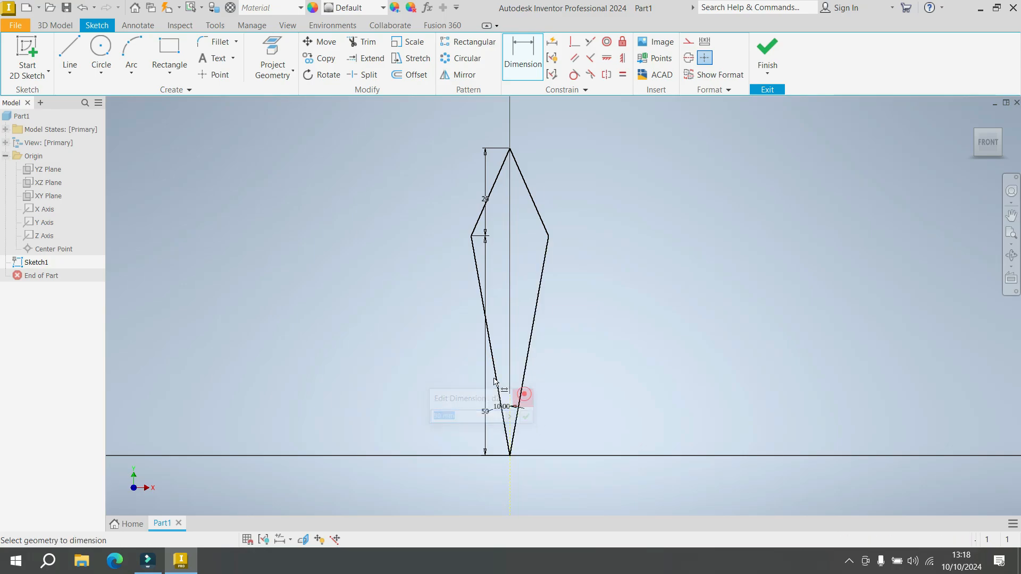
pyautogui.click(481, 370)
pyautogui.click(528, 400)
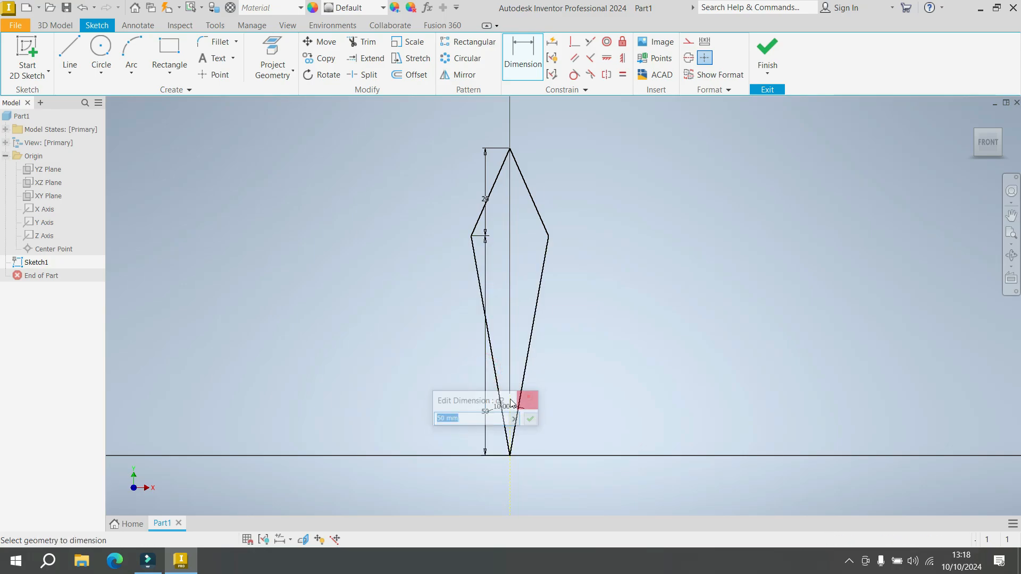
pyautogui.click(485, 410)
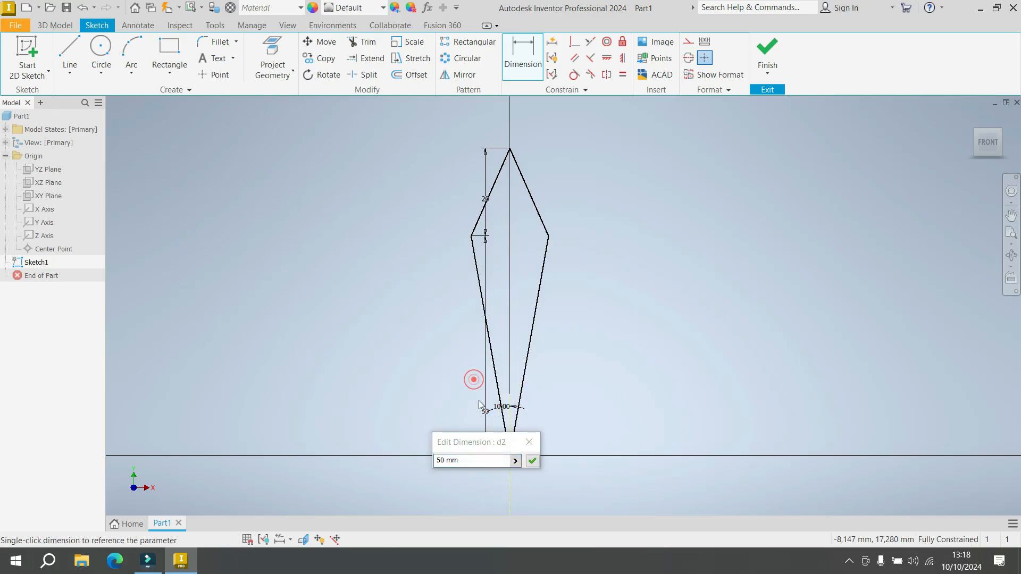
pyautogui.click(531, 461)
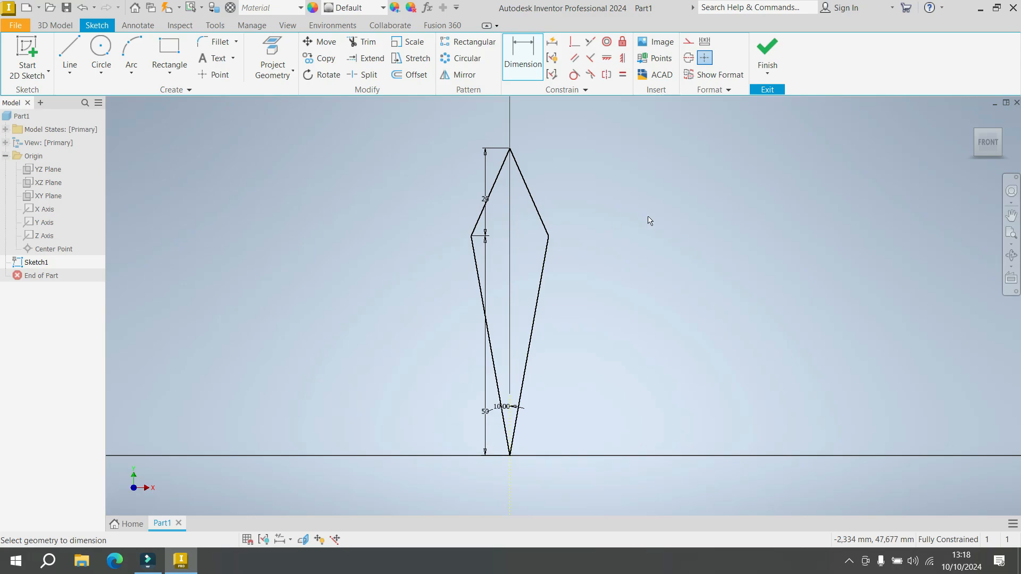
# Leave the Dimension command and finish the kite sketch.
pyautogui.rightClick(616, 192)
pyautogui.click(664, 187)
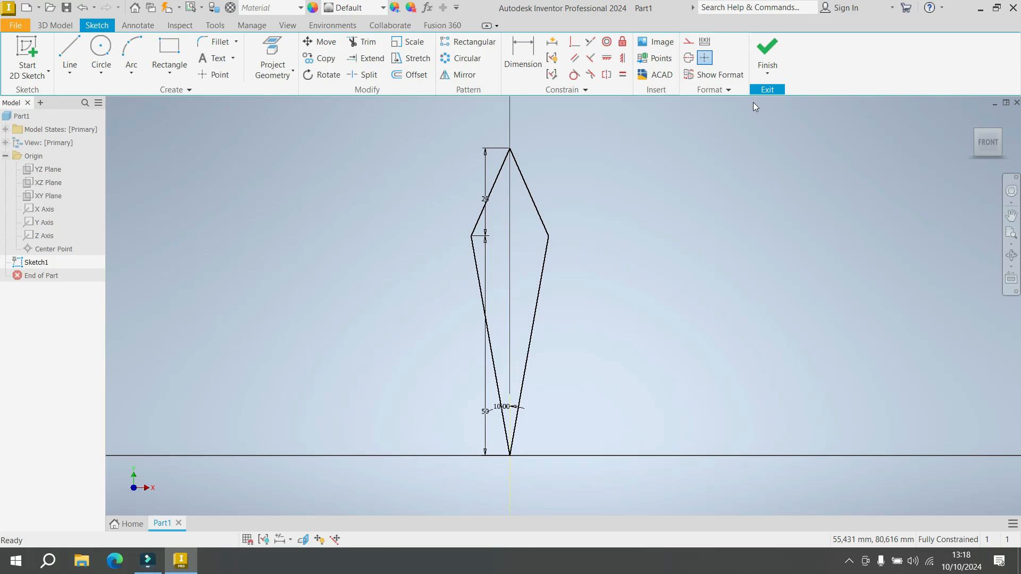
pyautogui.click(767, 50)
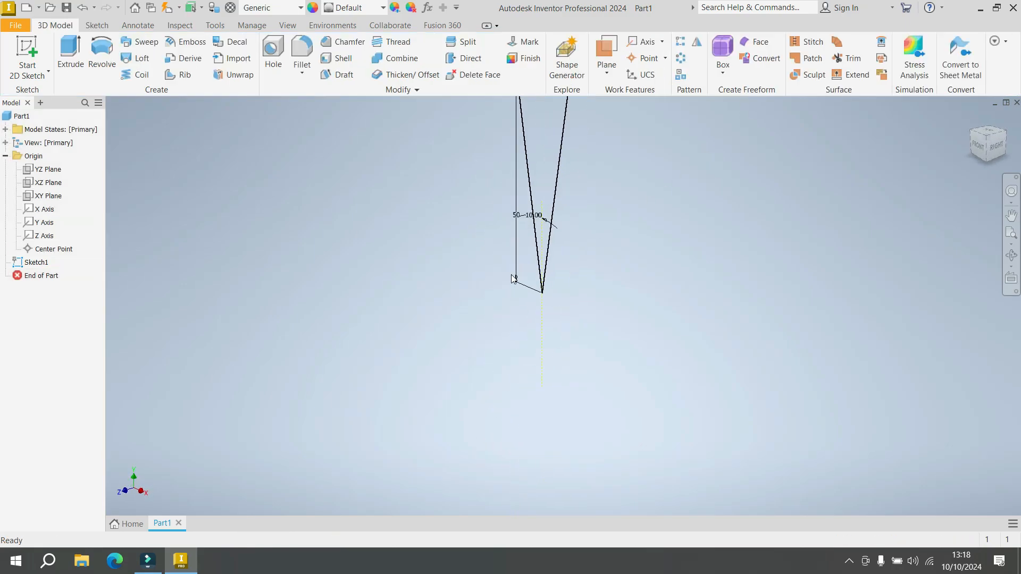
# Create a work plane offset 101.5 mm from the XY plane, in front of the kite sketch.
pyautogui.click(1012, 232)
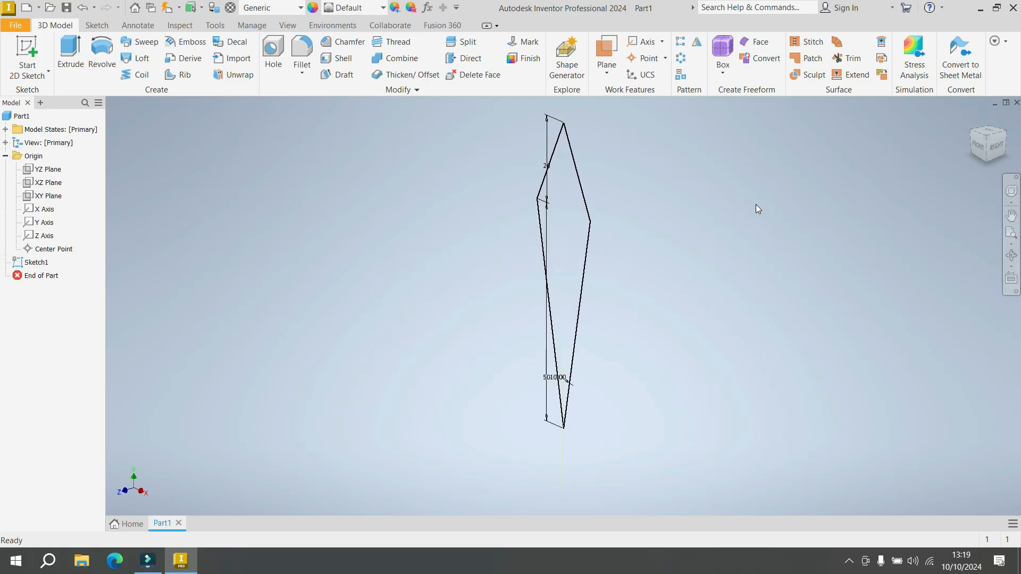
pyautogui.click(610, 70)
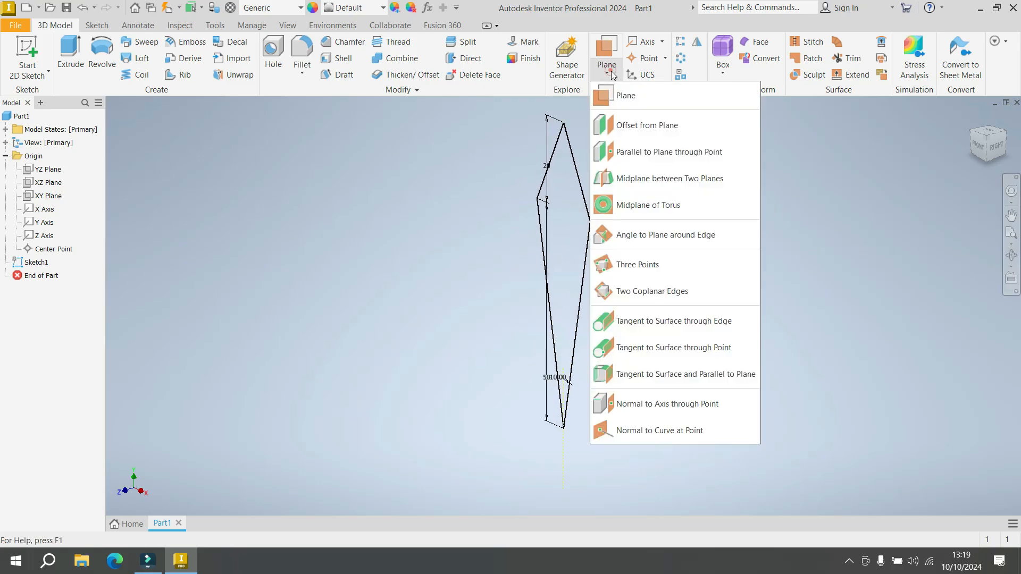
pyautogui.click(640, 126)
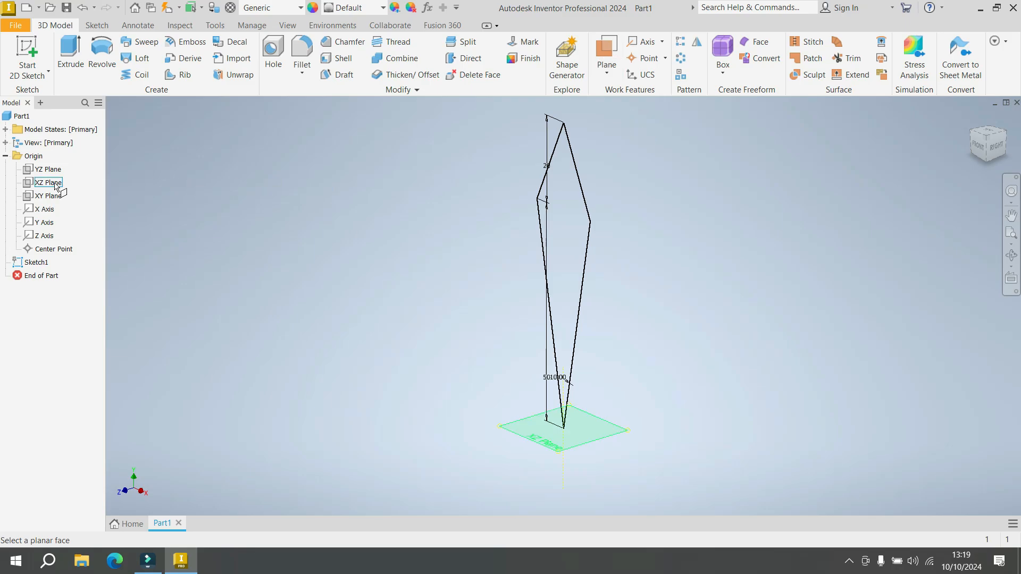
pyautogui.click(42, 197)
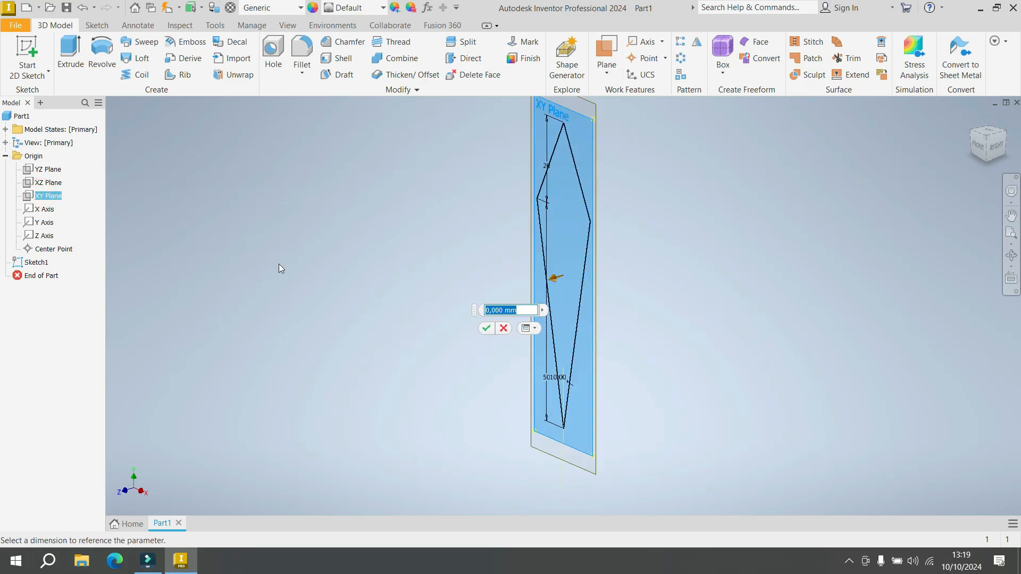
pyautogui.write('101.5')
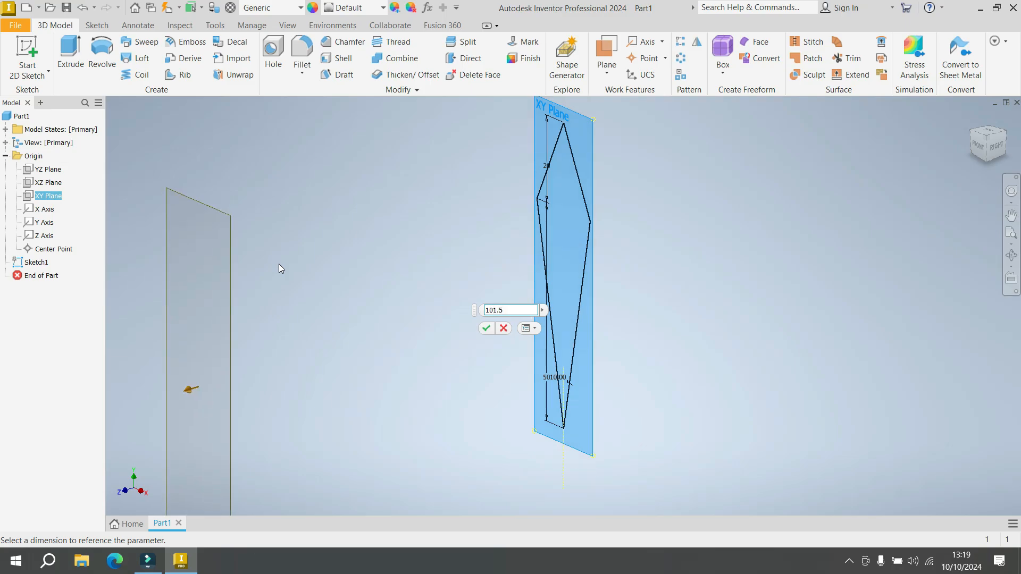
pyautogui.press('Return')
# Start a new 2D sketch on the offset work plane.
pyautogui.scroll(-3, 298, 238)
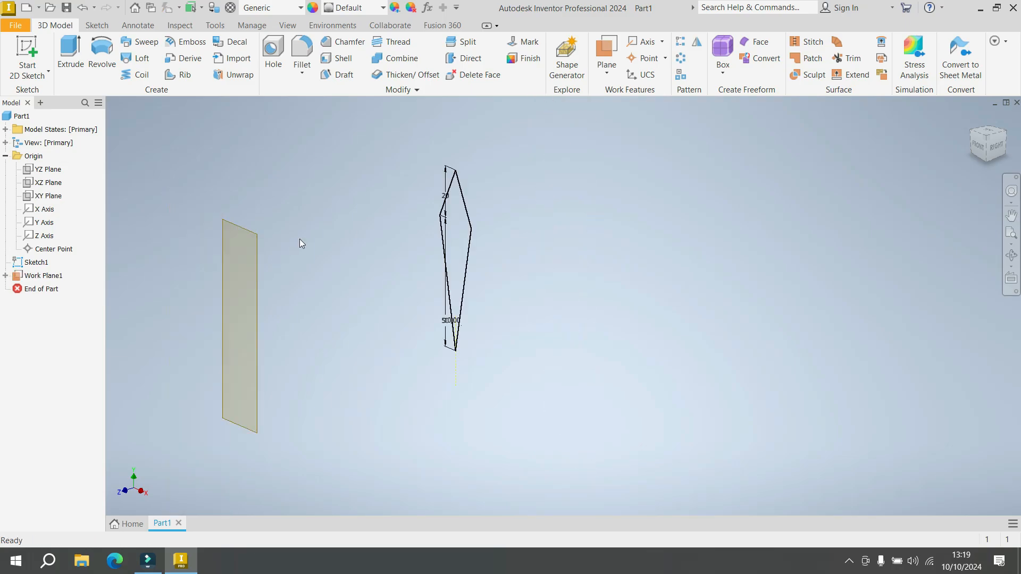
pyautogui.scroll(-3, 299, 239)
pyautogui.scroll(3, 269, 184)
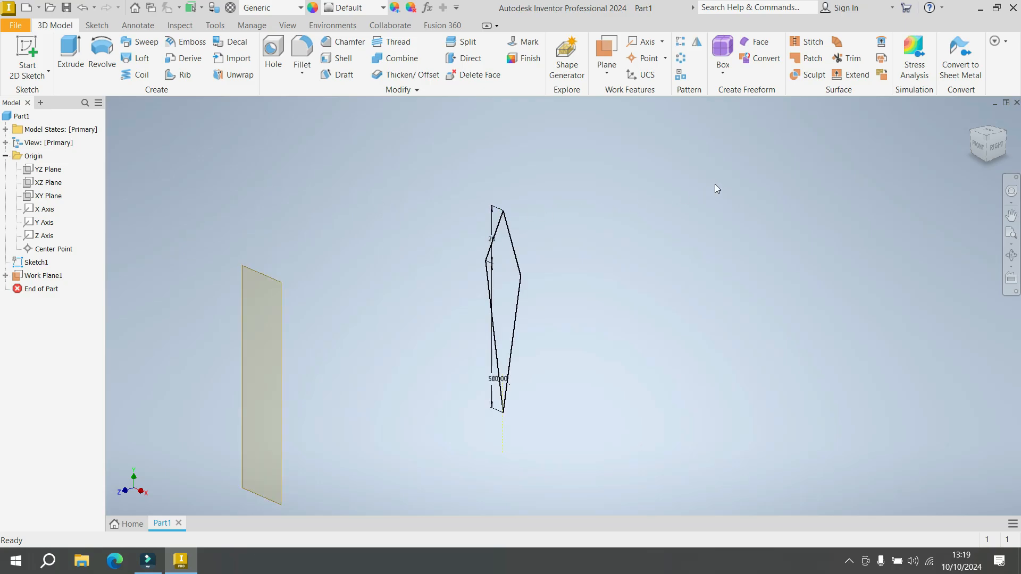
pyautogui.click(1011, 233)
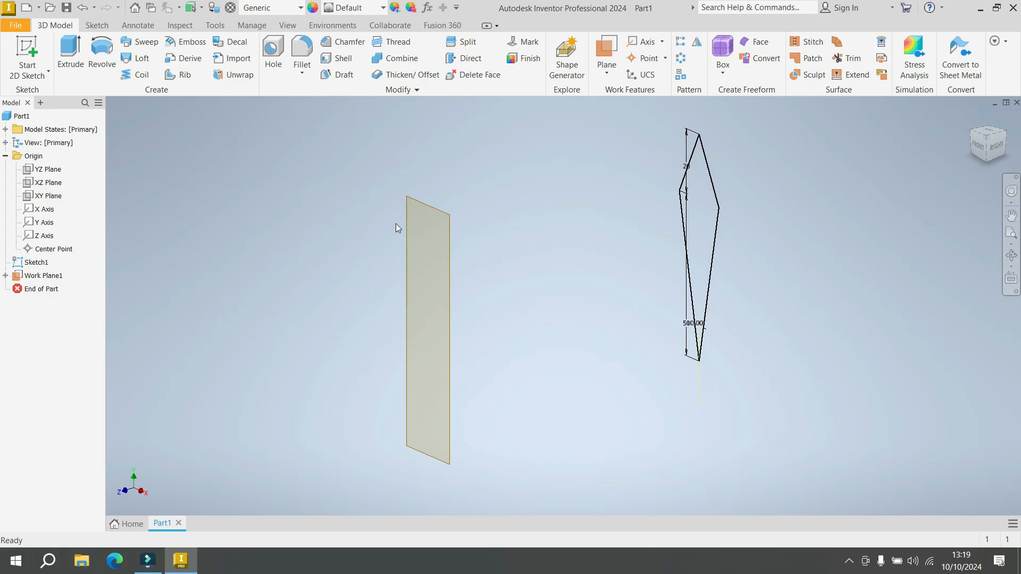
pyautogui.click(410, 213)
pyautogui.click(436, 206)
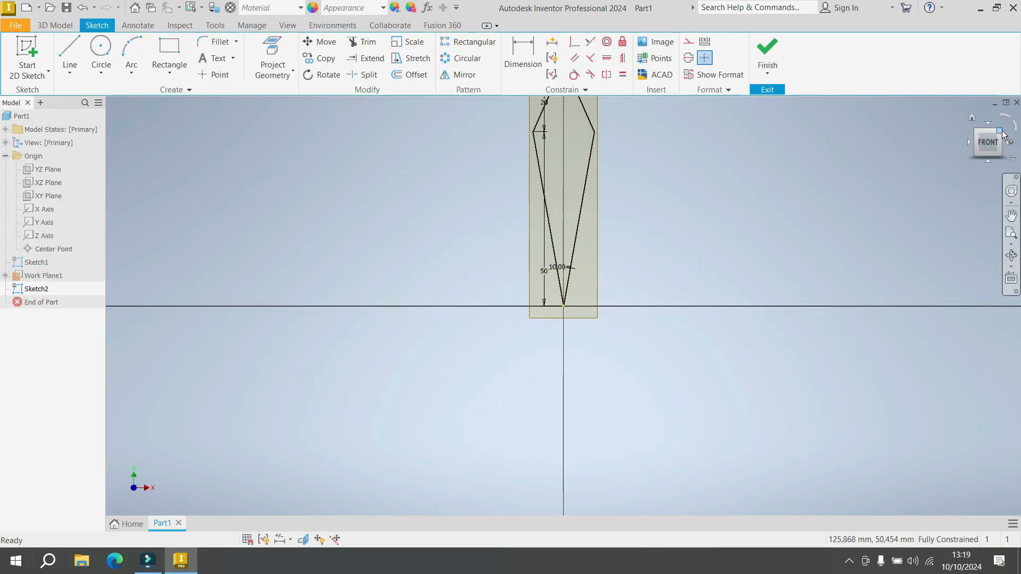
# Project the vertical axis line at the kite's bottom vertex into the new sketch and end the Project Geometry command.
pyautogui.scroll(-2, 774, 241)
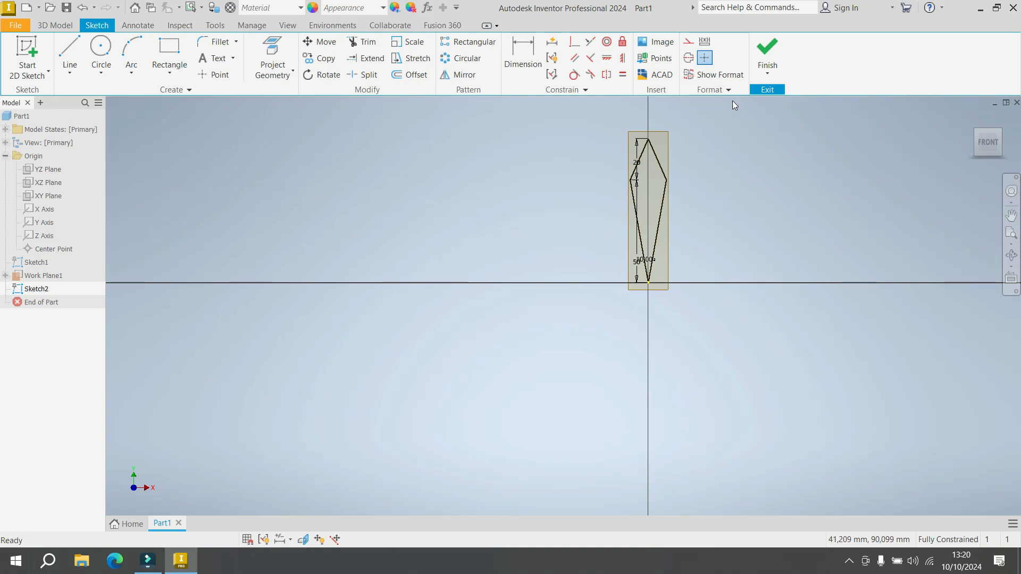
pyautogui.scroll(3, 732, 106)
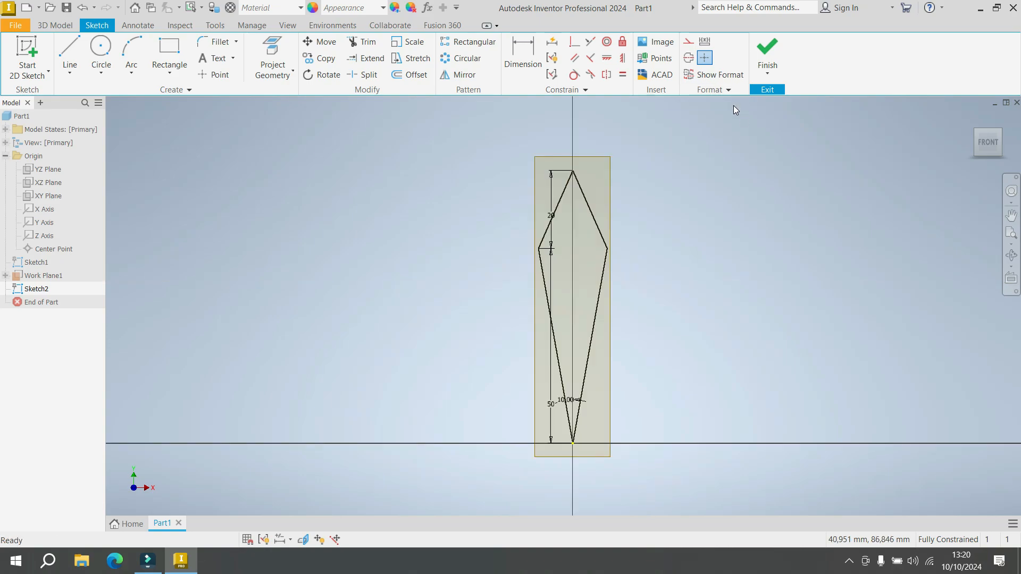
pyautogui.click(1000, 135)
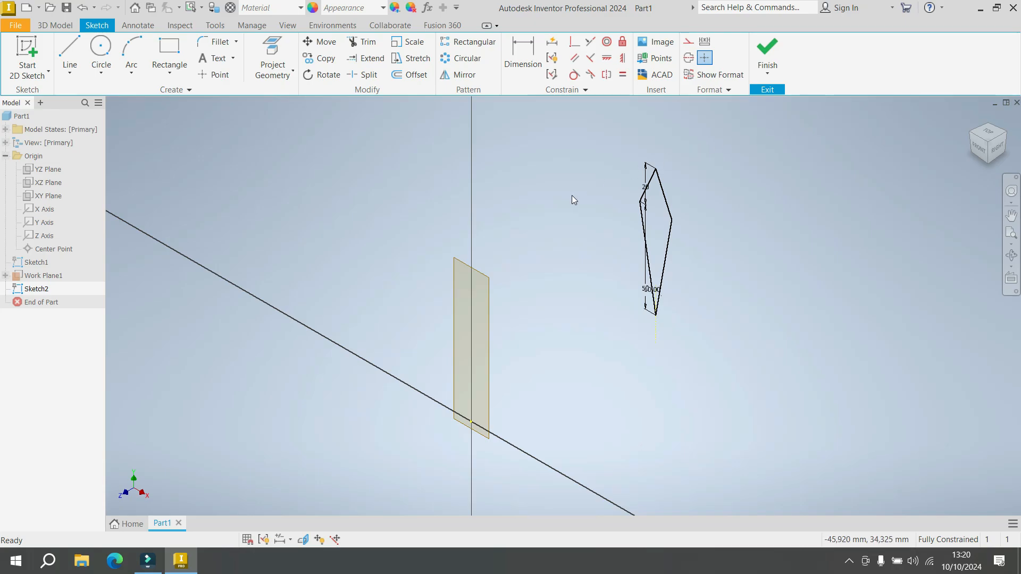
pyautogui.click(272, 51)
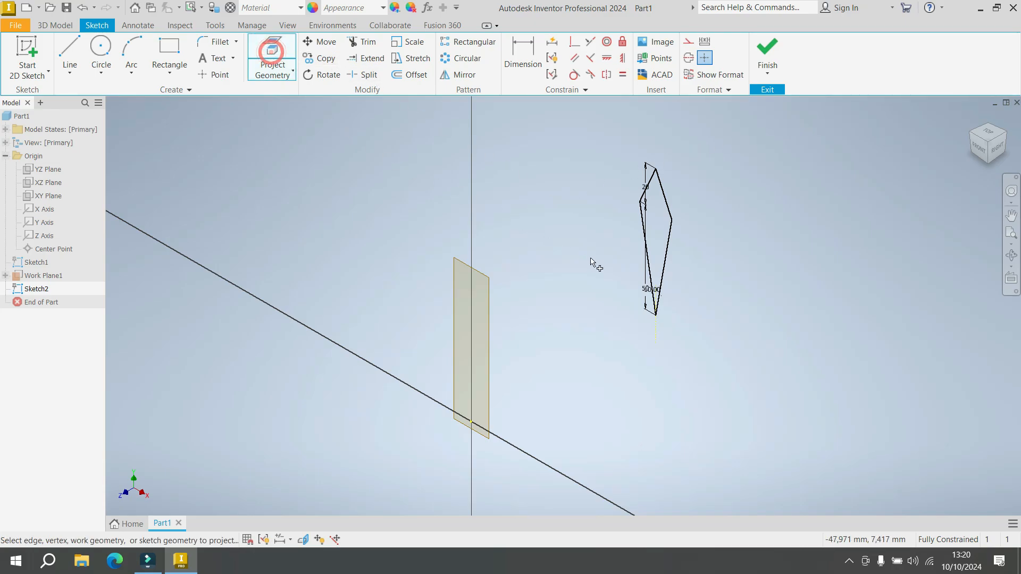
pyautogui.click(655, 328)
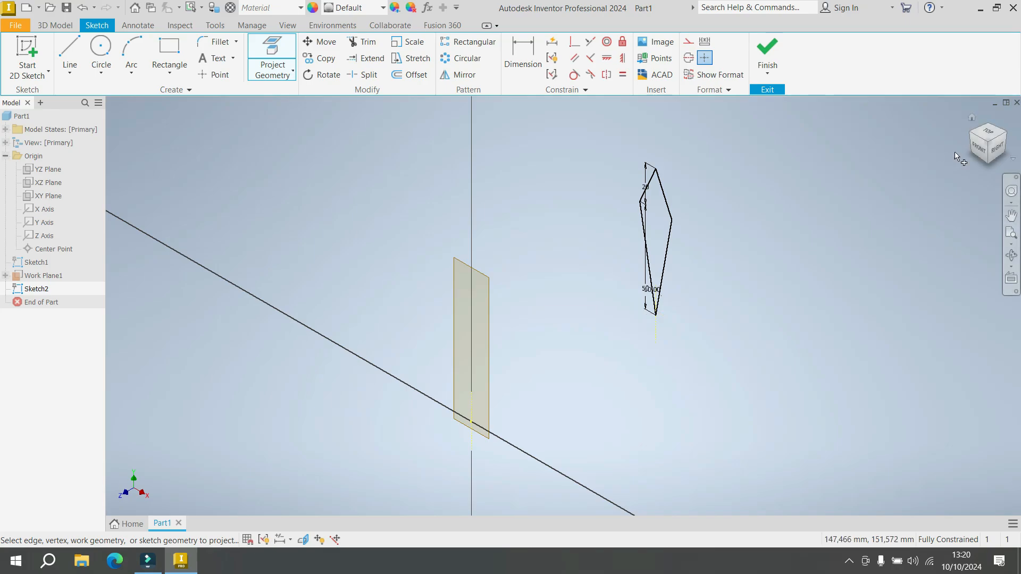
pyautogui.click(978, 145)
pyautogui.scroll(3, 504, 271)
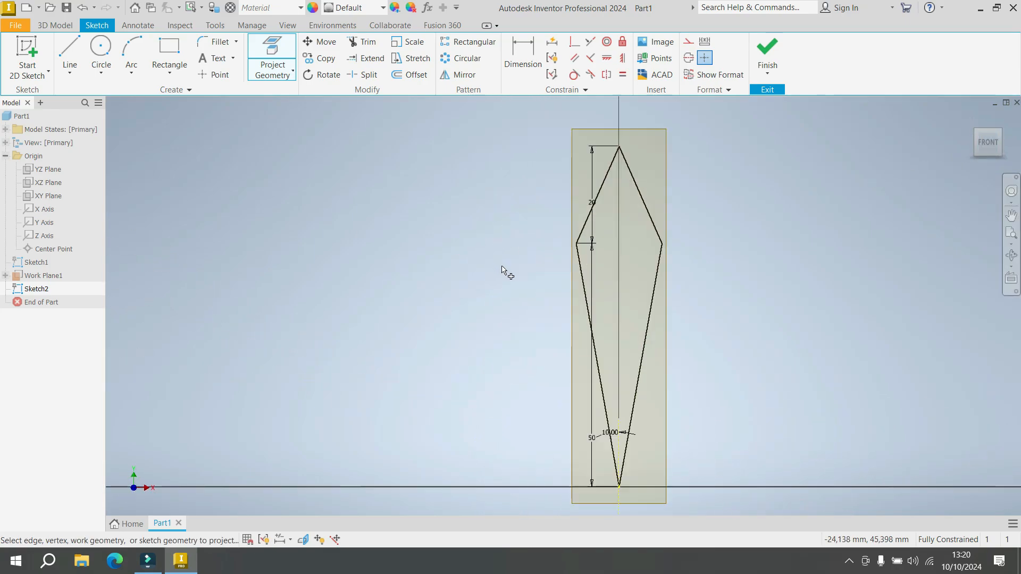
pyautogui.rightClick(761, 251)
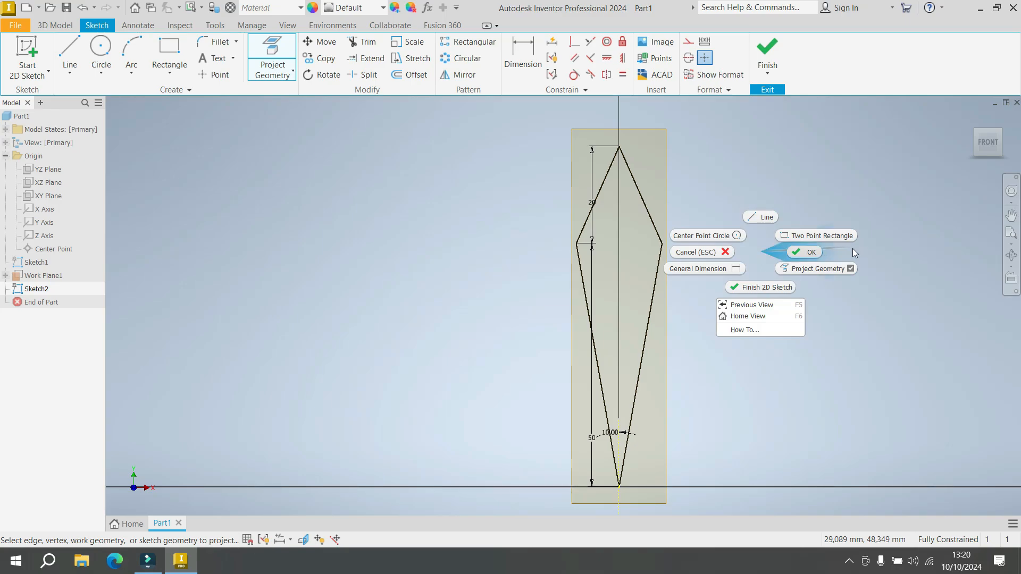
pyautogui.click(800, 254)
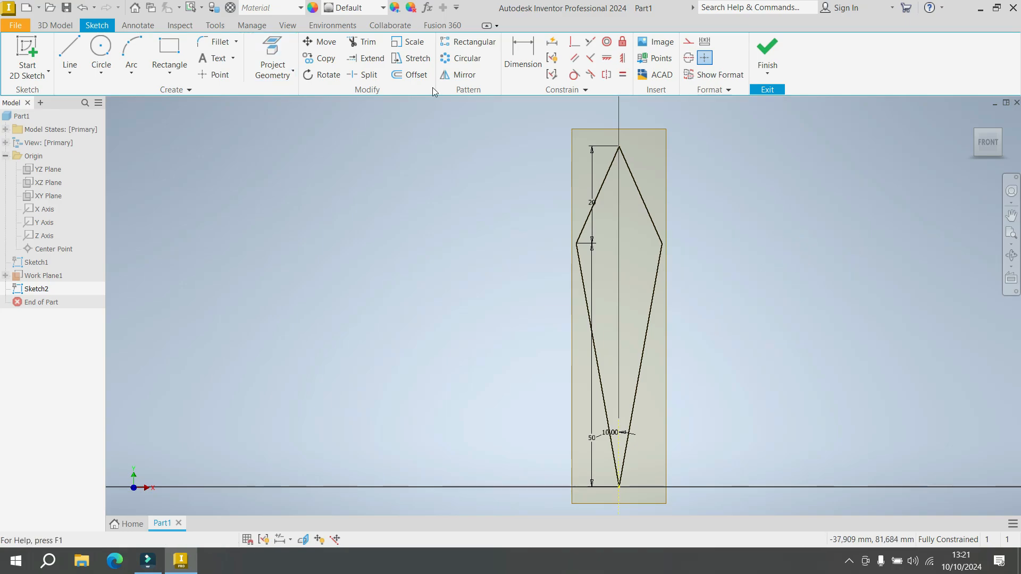
# Project the kite's two lower and two upper lines into the sketch on the offset plane.
pyautogui.click(274, 68)
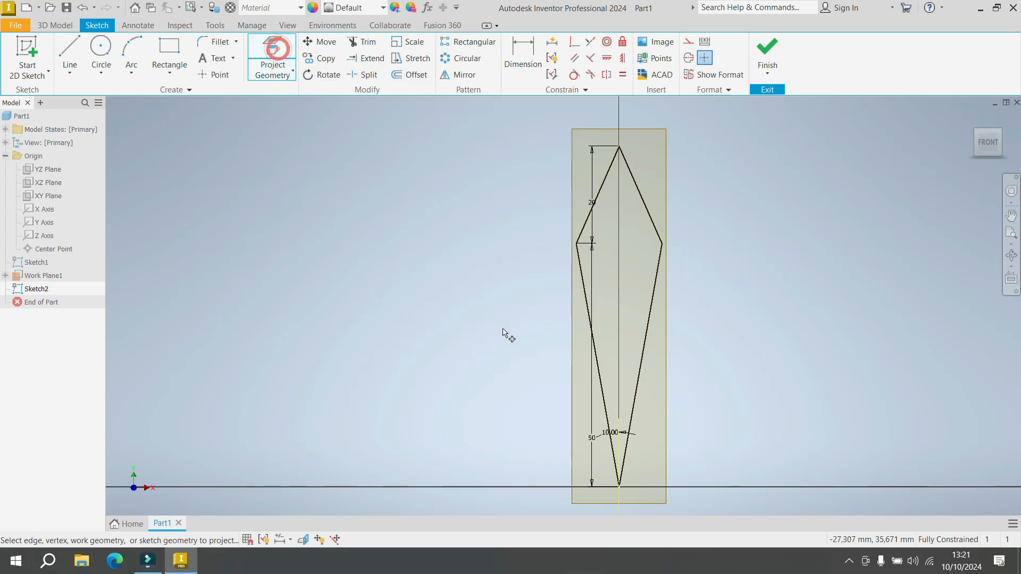
pyautogui.click(588, 311)
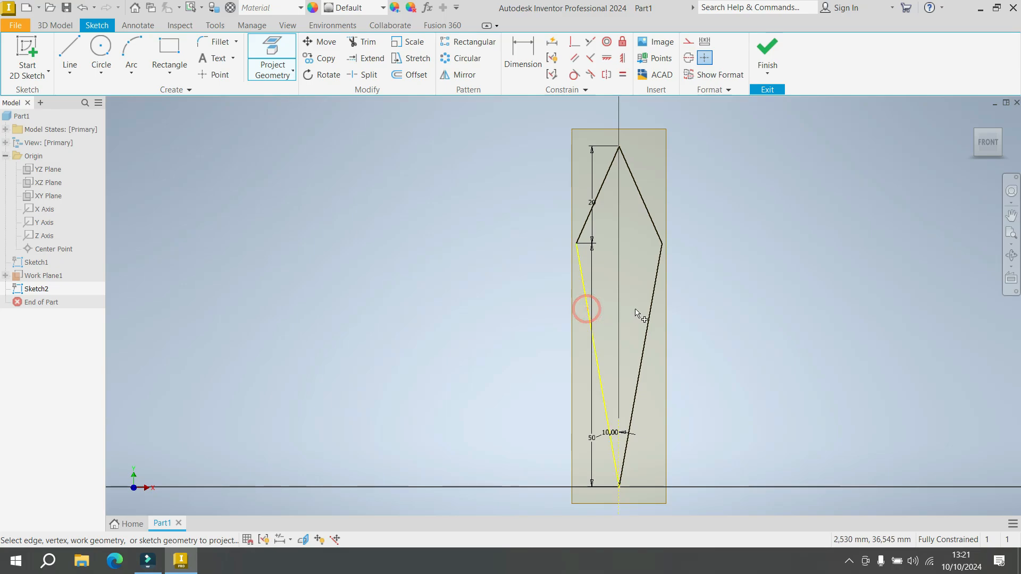
pyautogui.click(652, 307)
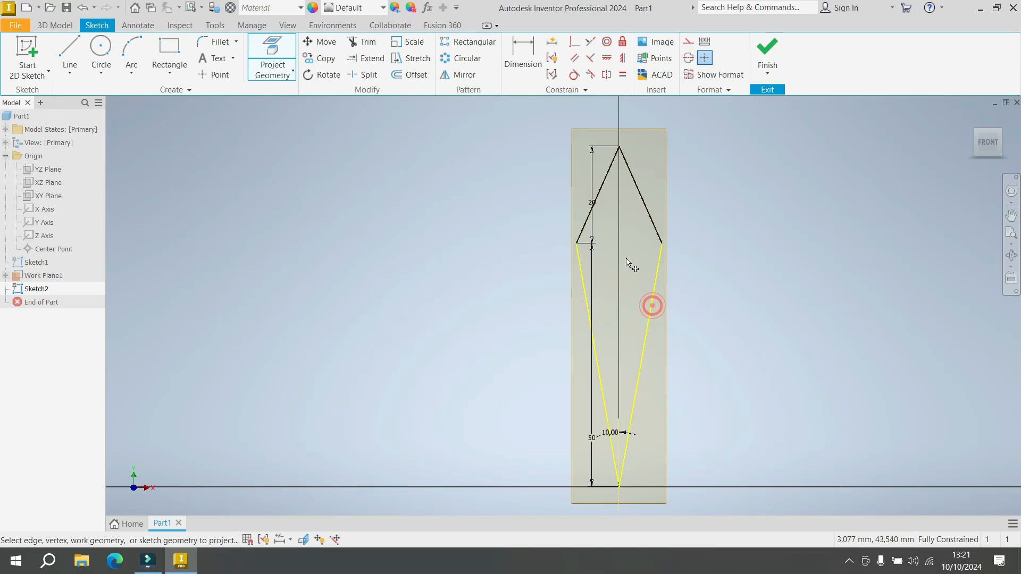
pyautogui.click(599, 185)
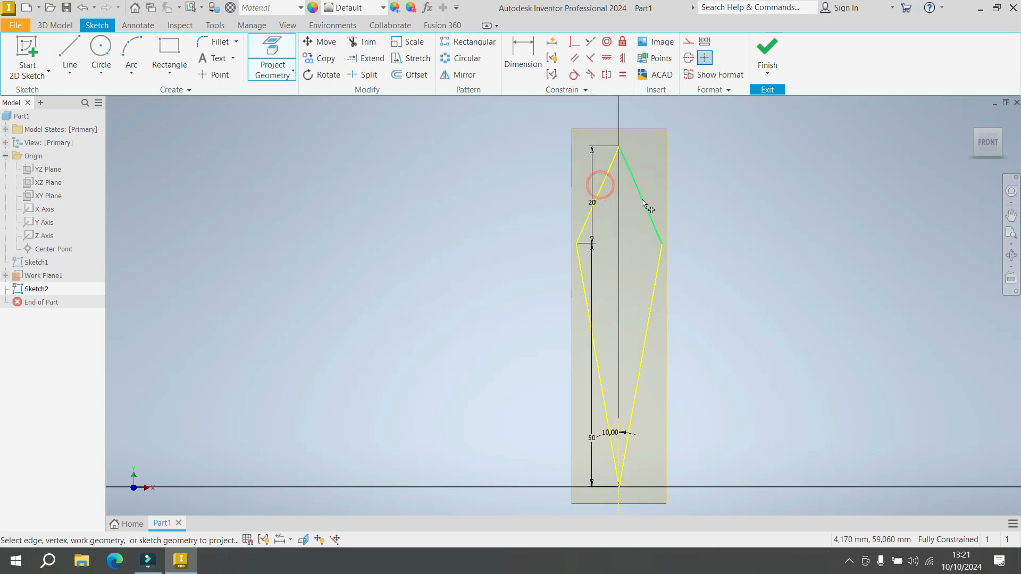
pyautogui.click(642, 201)
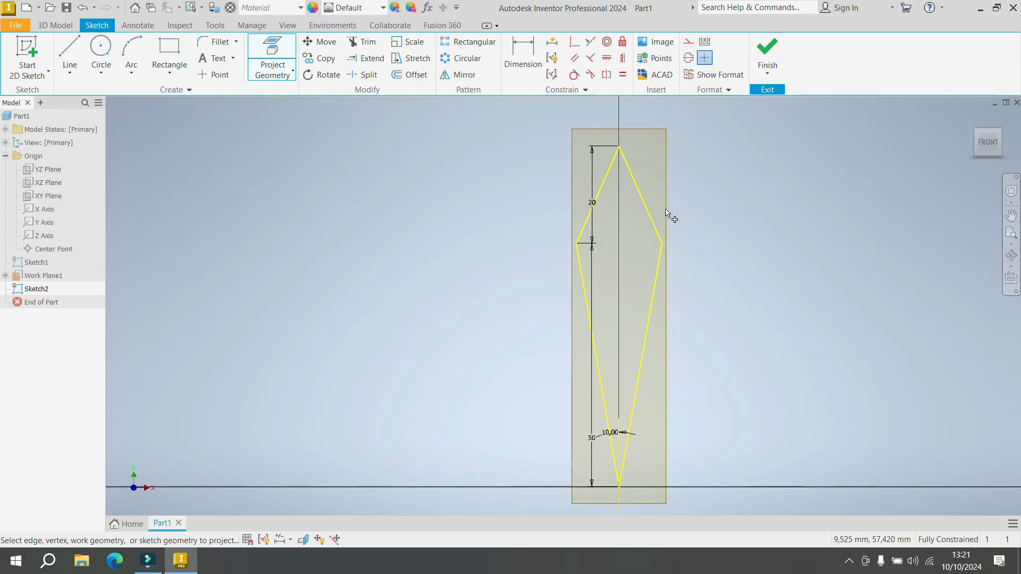
pyautogui.scroll(-2, 665, 211)
pyautogui.rightClick(710, 208)
pyautogui.click(763, 200)
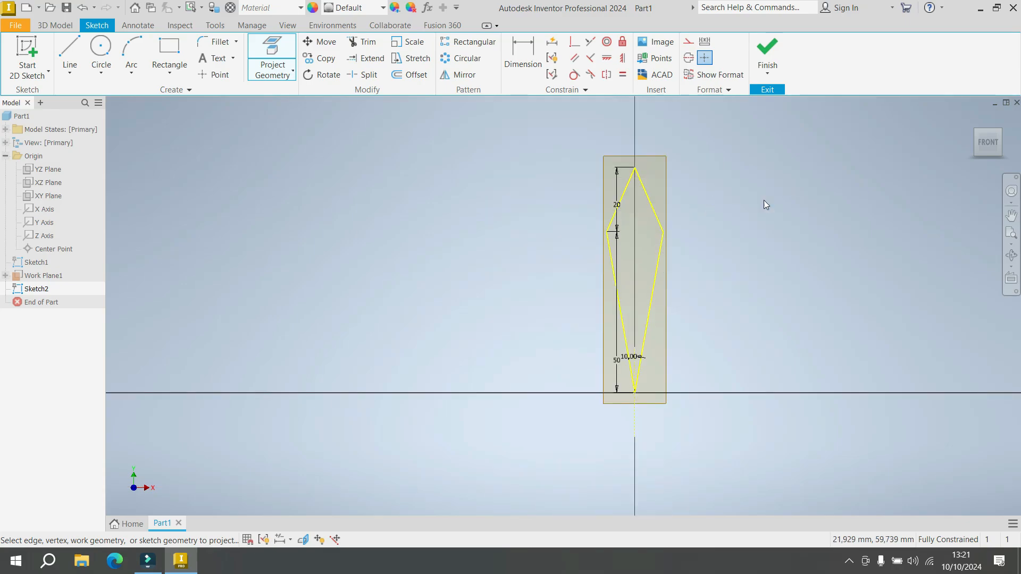
# Convert all projected kite lines in the offset-plane sketch to construction geometry and hide the original kite sketch.
pyautogui.moveTo(560, 130)
pyautogui.mouseDown()
pyautogui.moveTo(615, 195)
pyautogui.moveTo(749, 433)
pyautogui.mouseUp()
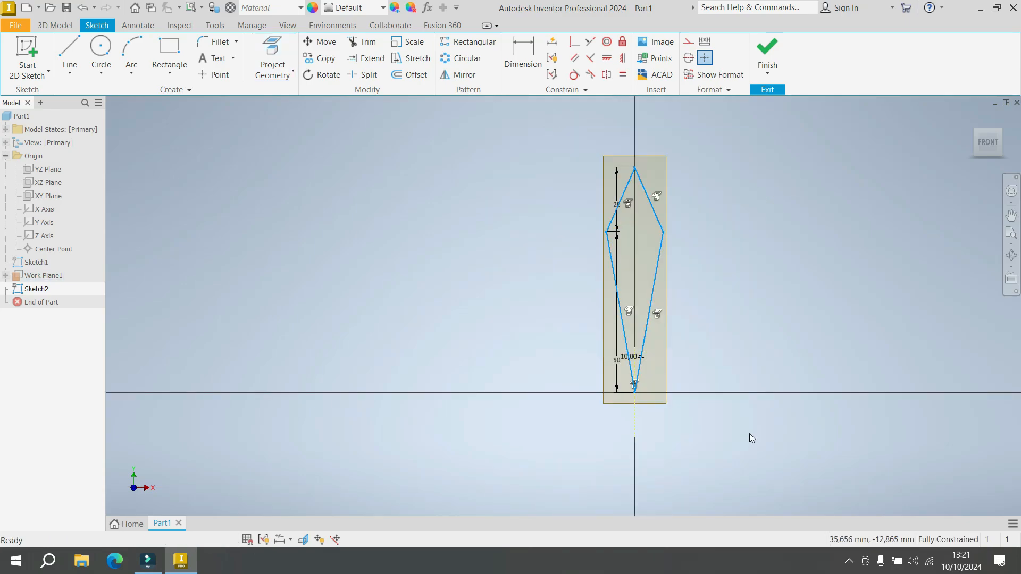
pyautogui.click(689, 44)
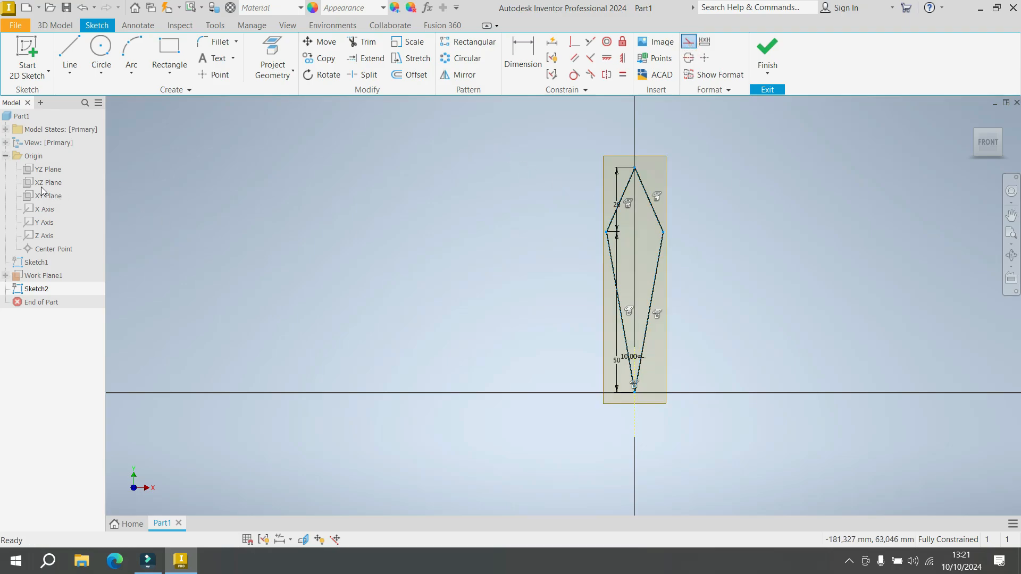
pyautogui.click(5, 156)
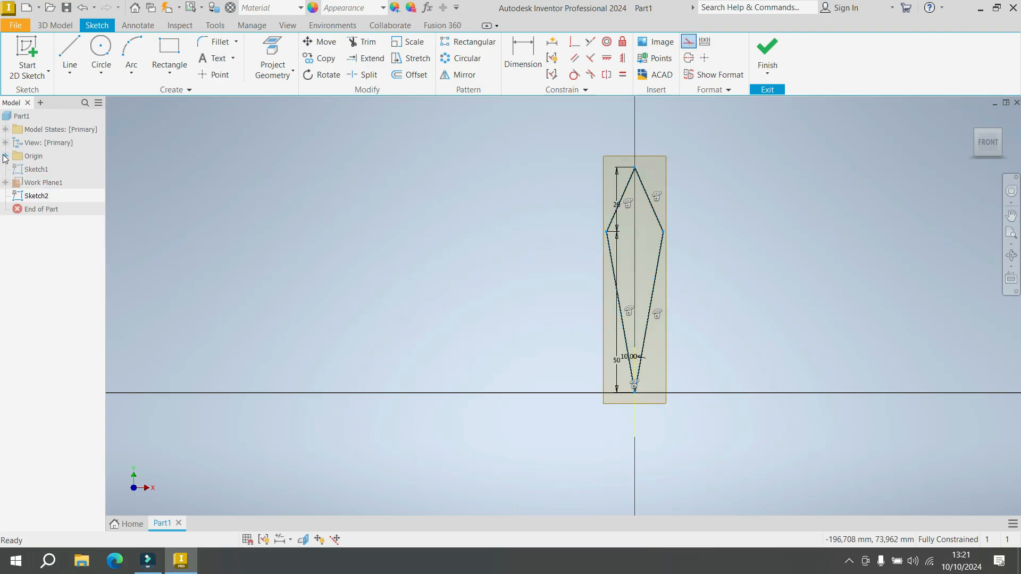
pyautogui.rightClick(35, 171)
pyautogui.click(61, 309)
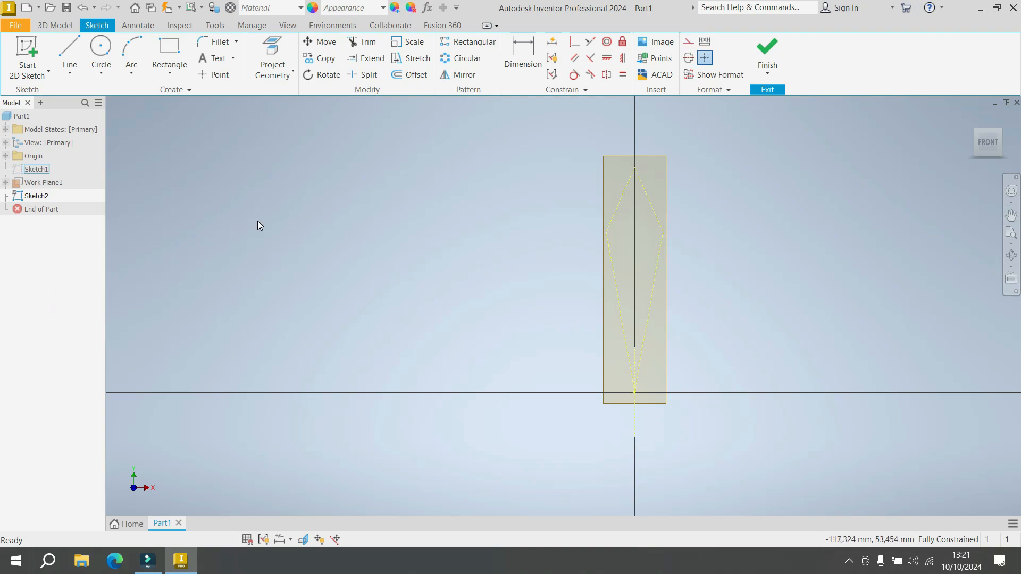
# Draw two lines, each about 39.9 mm long, from the kite's bottom vertex along its projected lower edges, and end the Line command.
pyautogui.click(74, 57)
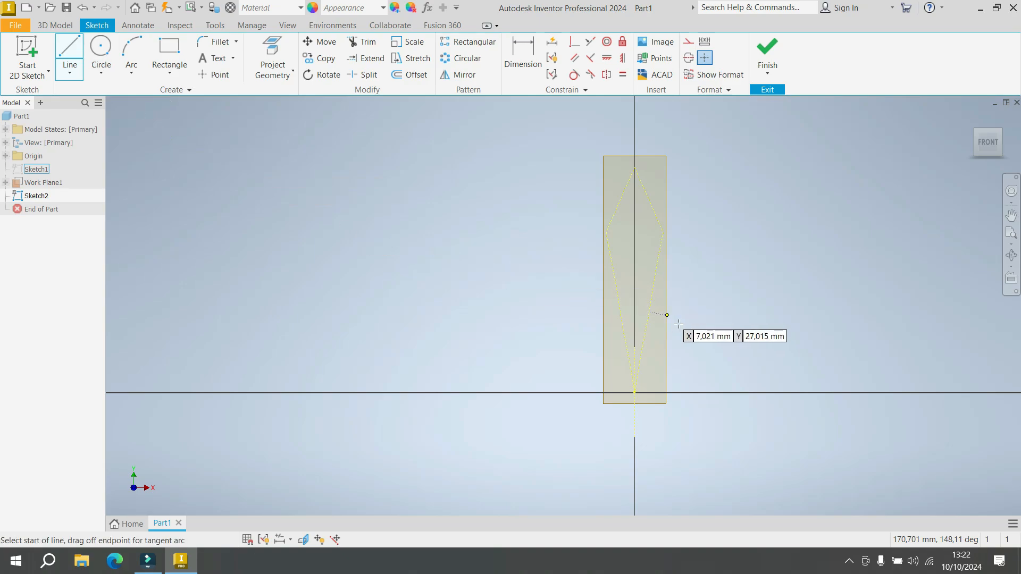
pyautogui.scroll(2, 678, 334)
pyautogui.scroll(-5, 668, 343)
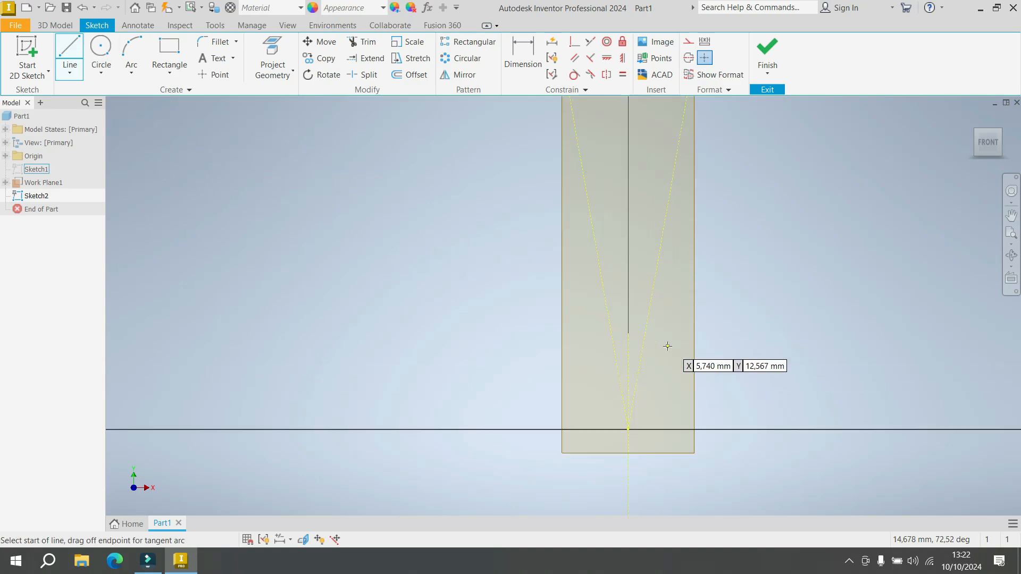
pyautogui.click(627, 429)
pyautogui.scroll(2, 628, 429)
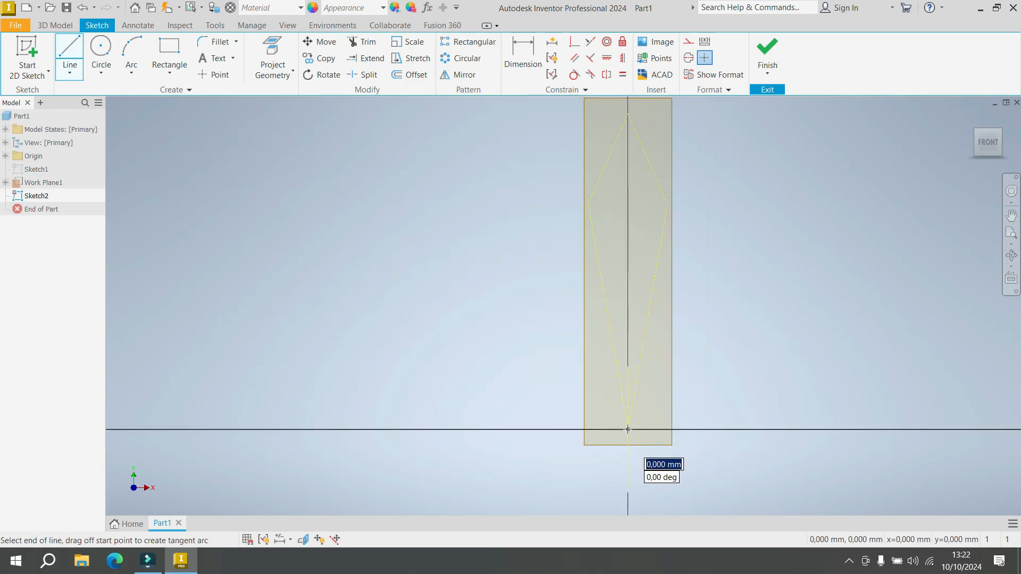
pyautogui.doubleClick(596, 252)
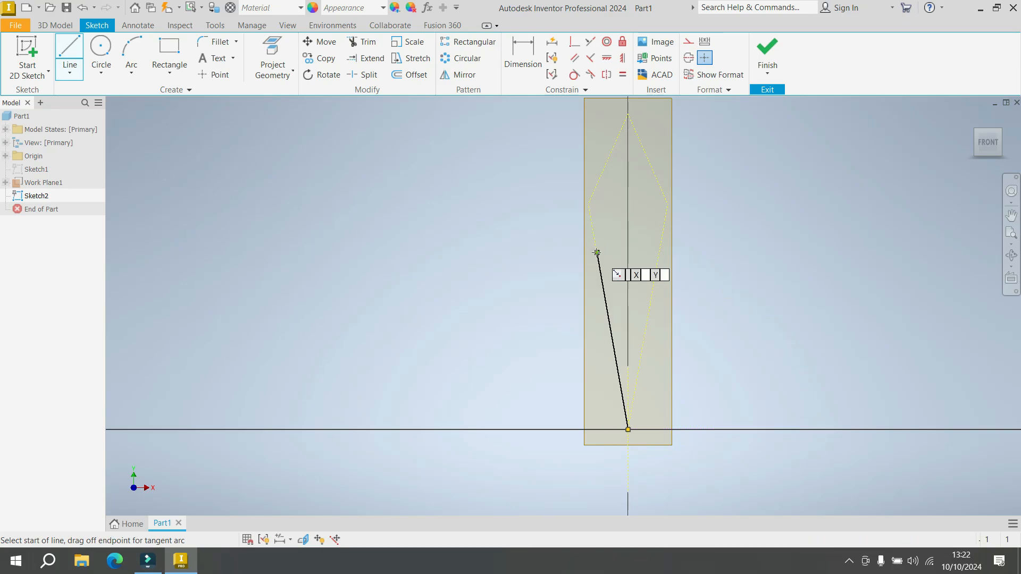
pyautogui.click(627, 429)
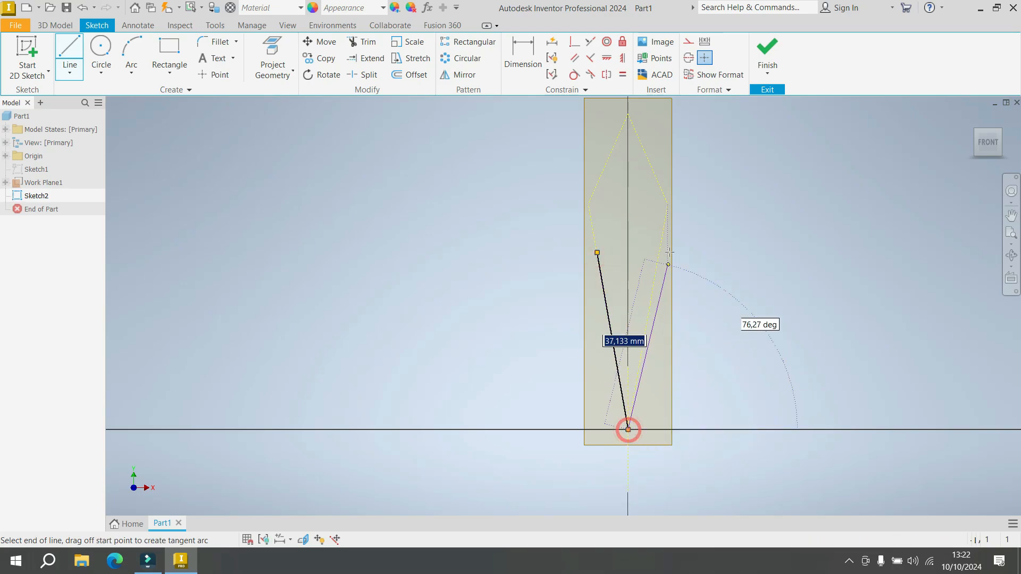
pyautogui.click(658, 252)
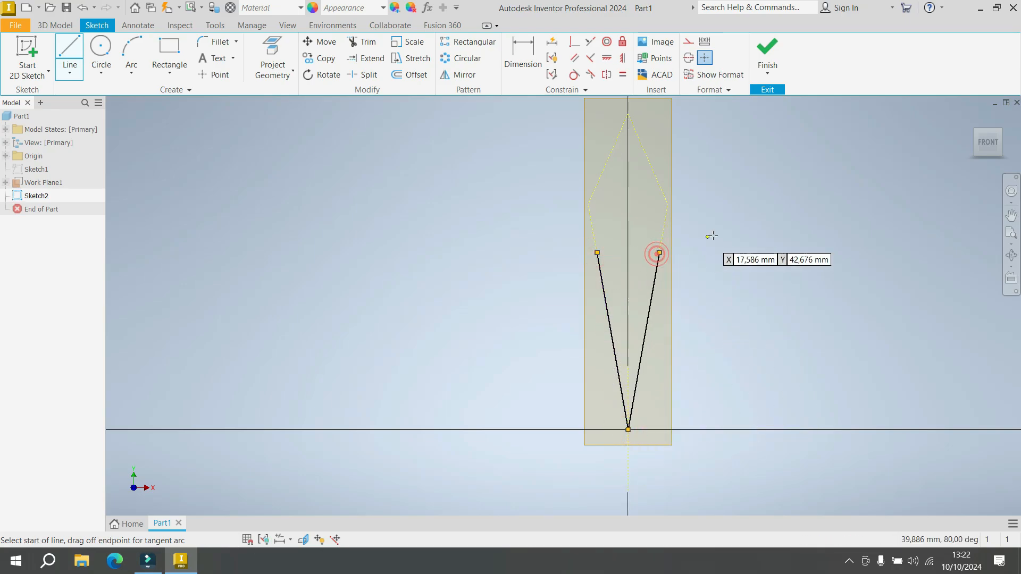
pyautogui.rightClick(713, 232)
pyautogui.click(754, 239)
# Align the upper endpoints of the two new lines with a horizontal constraint.
pyautogui.press('=')
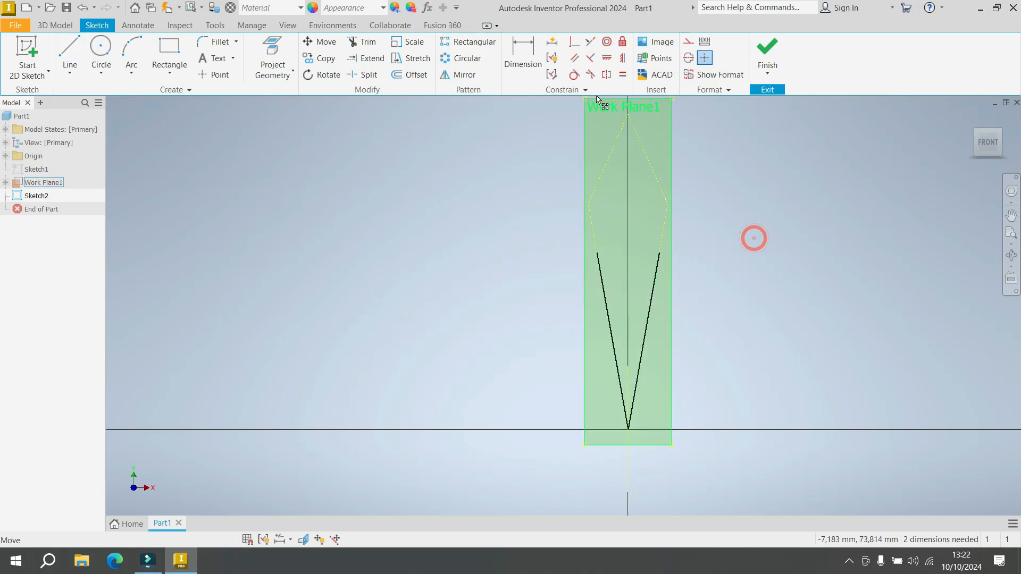
pyautogui.click(659, 253)
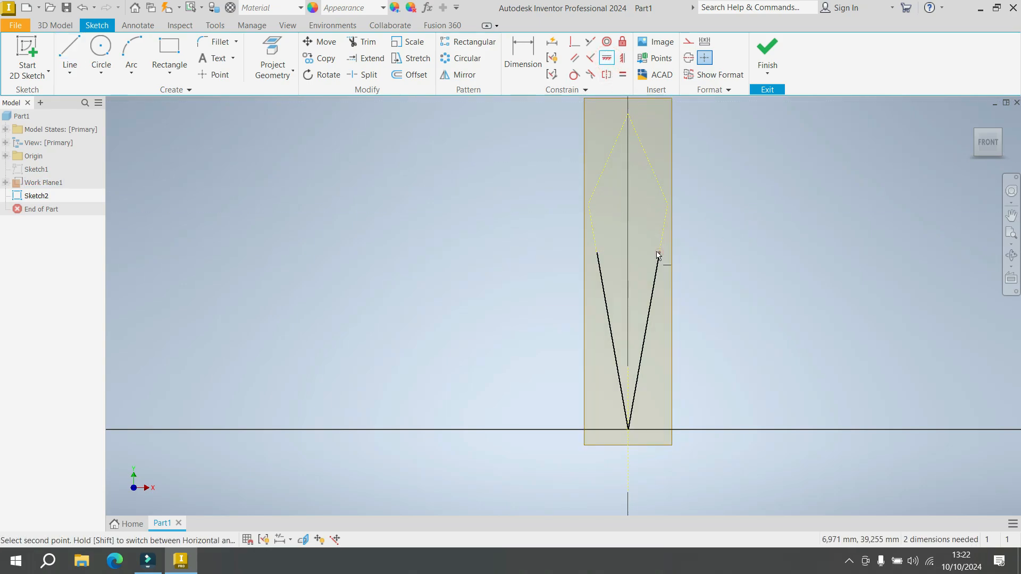
pyautogui.click(596, 253)
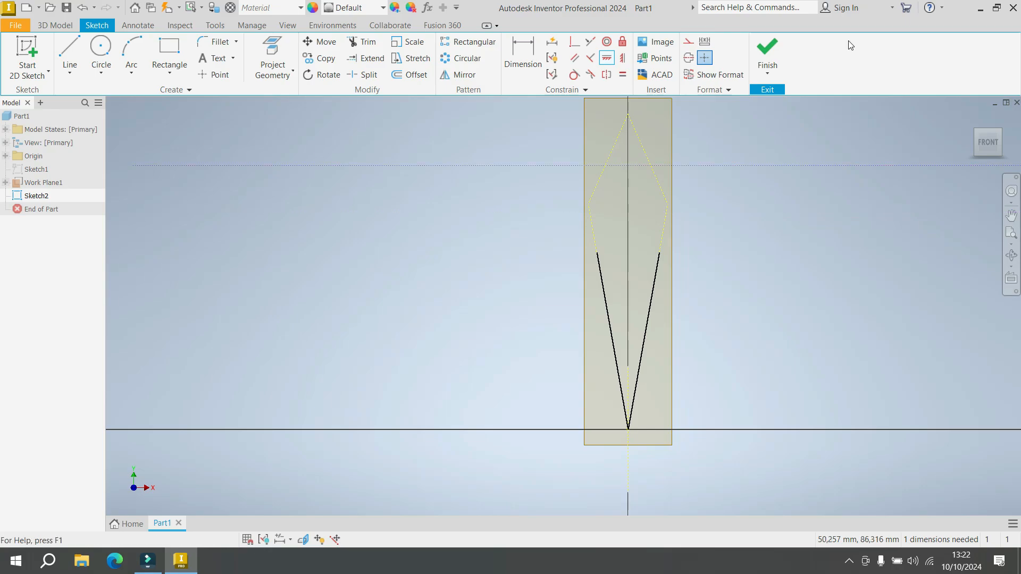
# Dimension the vertical distance from the bottom vertex to the left line's upper endpoint as 25 mm.
pyautogui.click(531, 54)
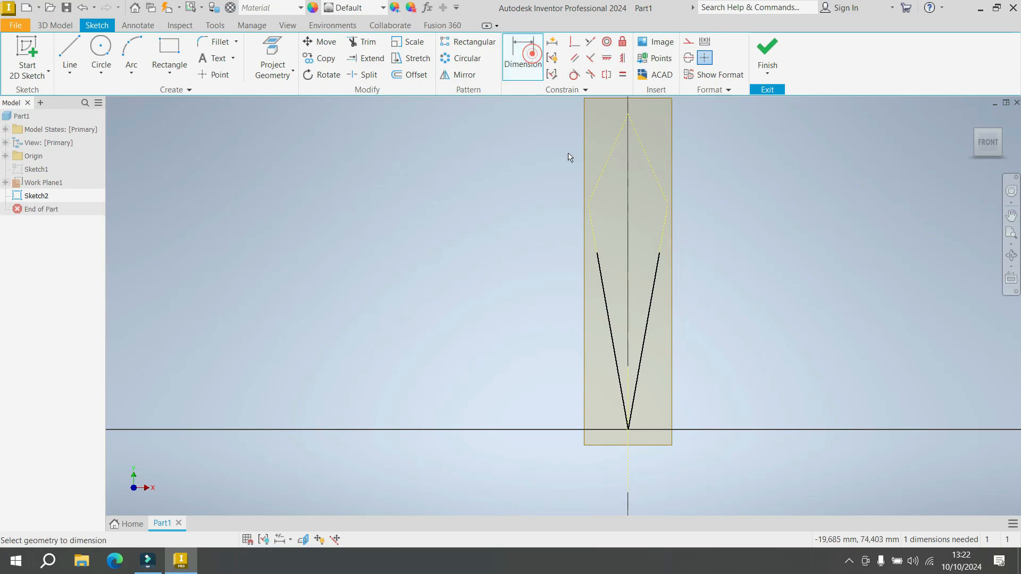
pyautogui.click(597, 253)
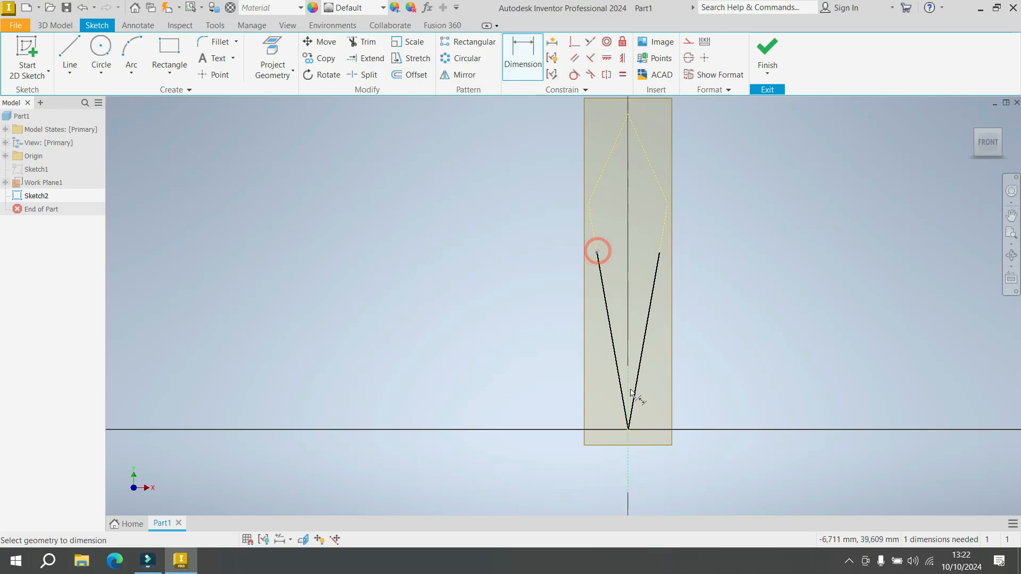
pyautogui.click(628, 430)
pyautogui.click(533, 375)
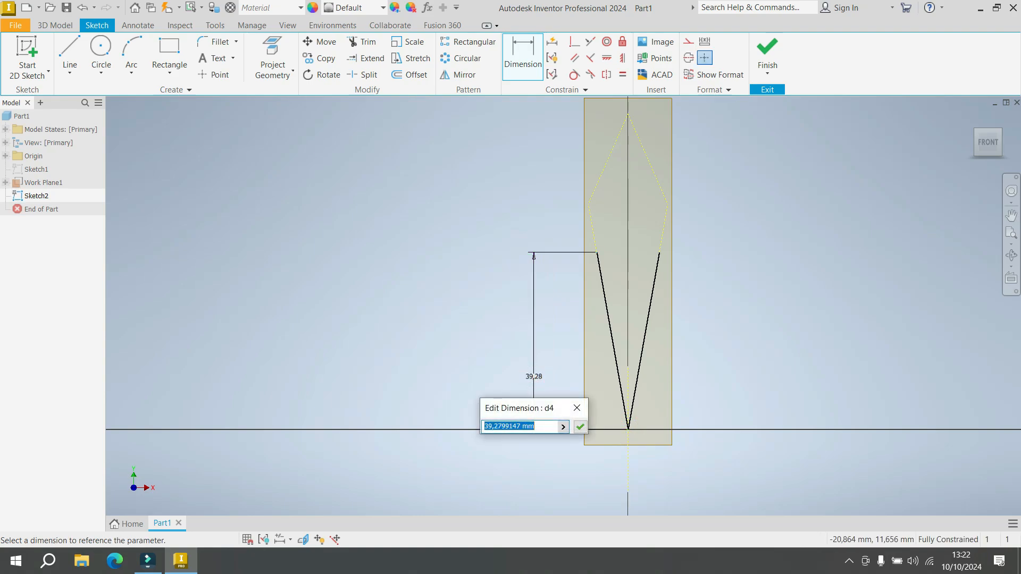
pyautogui.write('25')
pyautogui.press('Return')
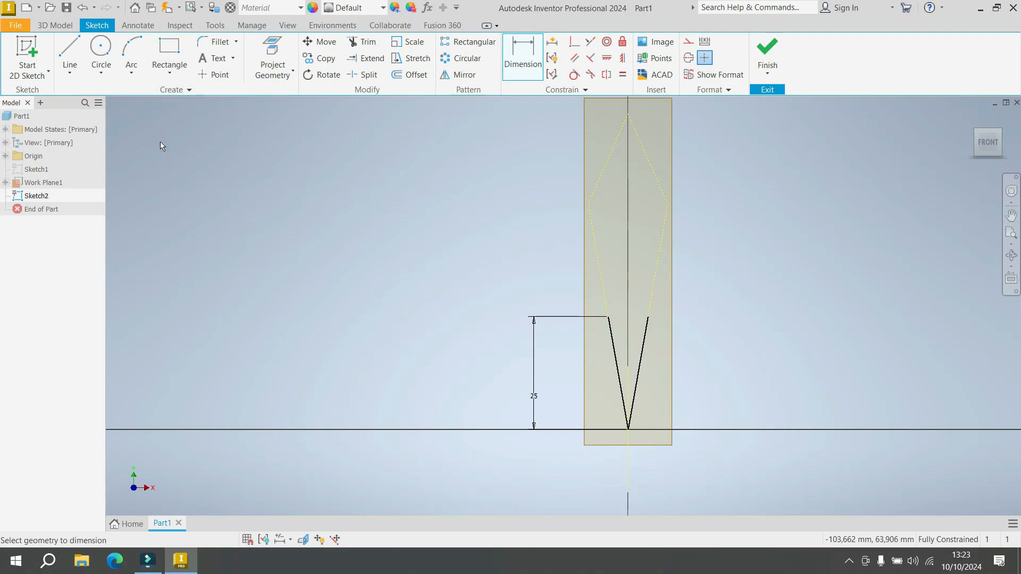
# Draw a line about 10.3 mm long from the left line's upper endpoint, sloping up toward the vertical axis, and end the Line command.
pyautogui.click(69, 52)
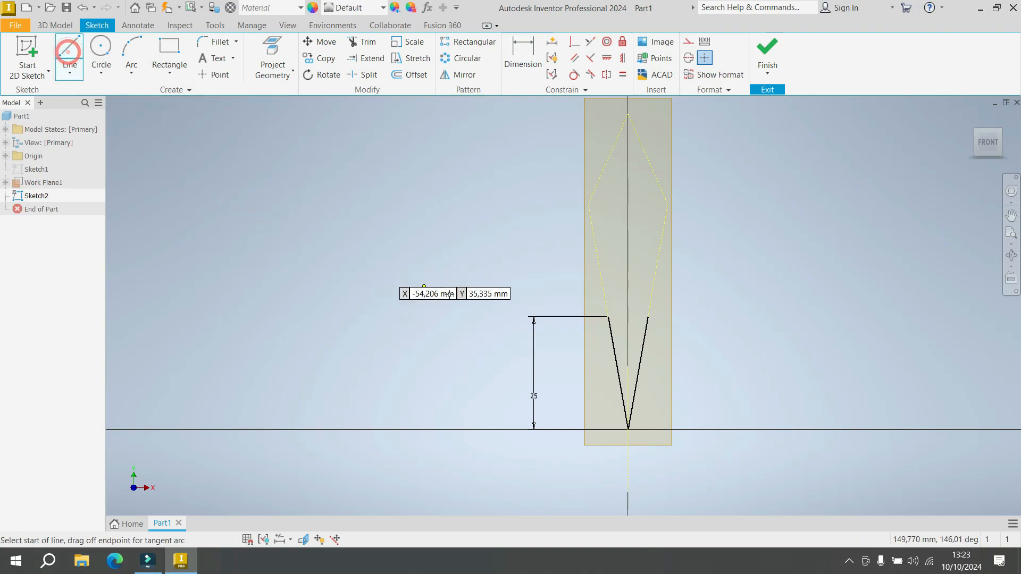
pyautogui.click(608, 317)
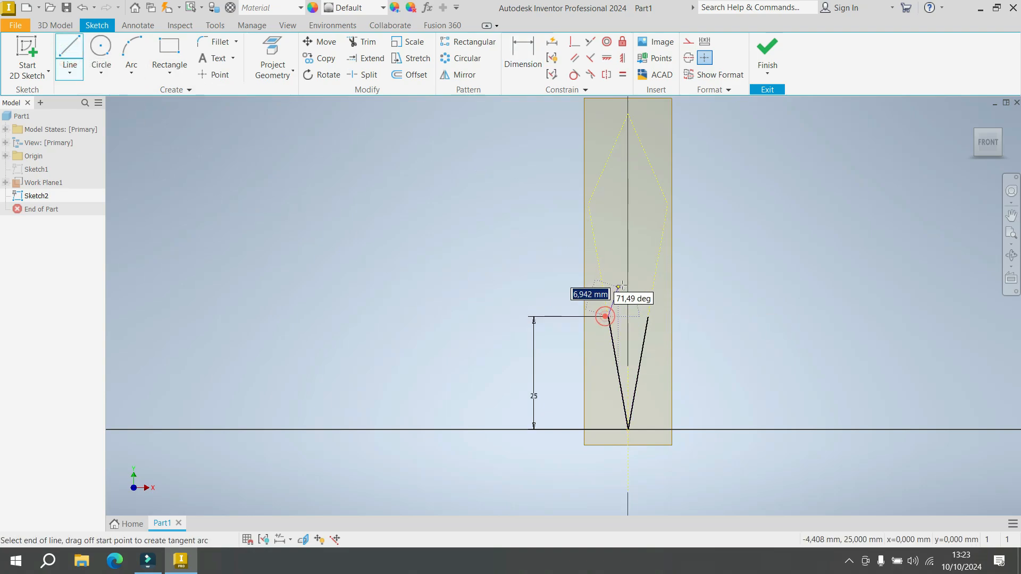
pyautogui.scroll(-1, 622, 275)
pyautogui.scroll(2, 620, 271)
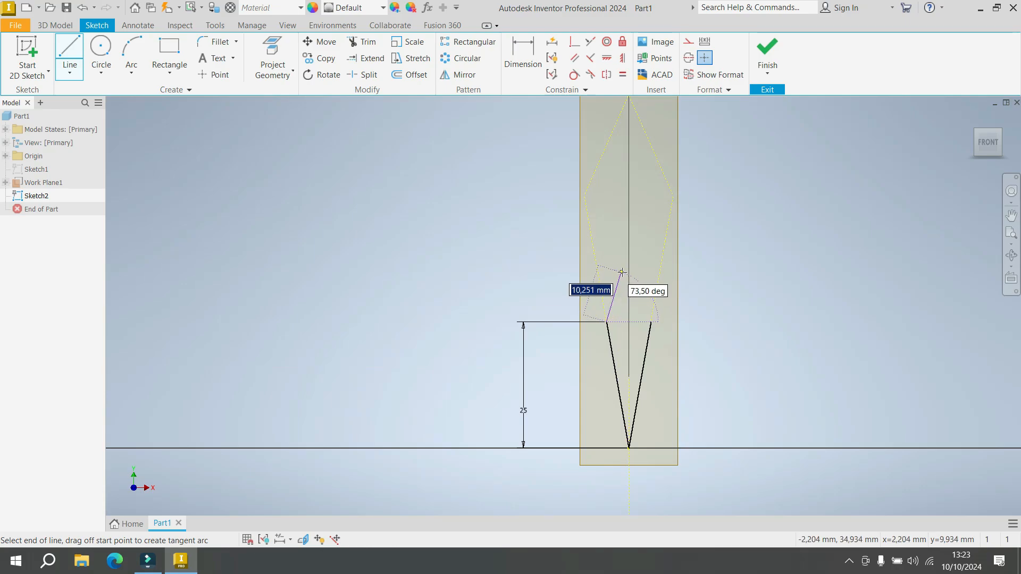
pyautogui.click(622, 273)
pyautogui.rightClick(750, 224)
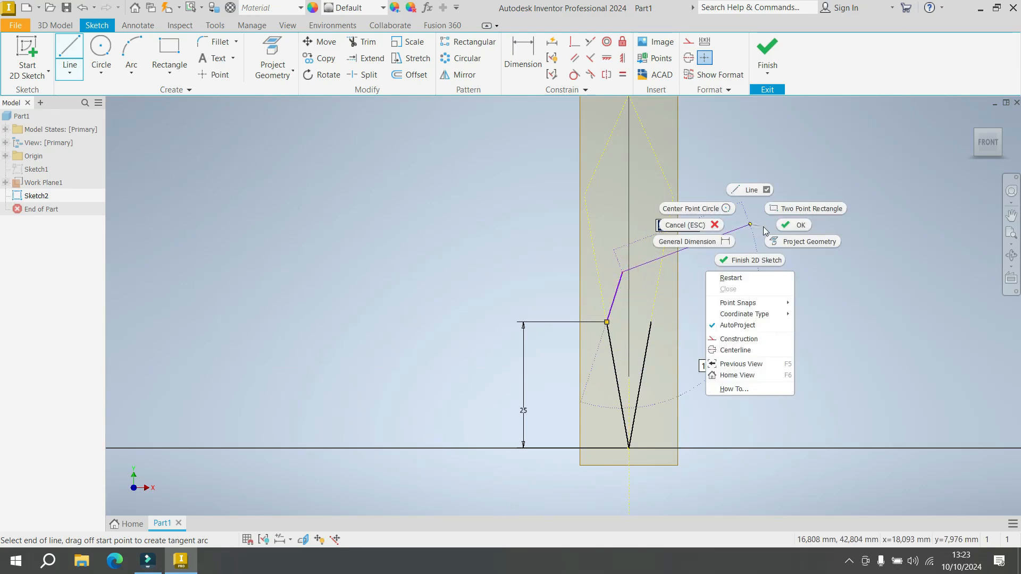
pyautogui.click(790, 224)
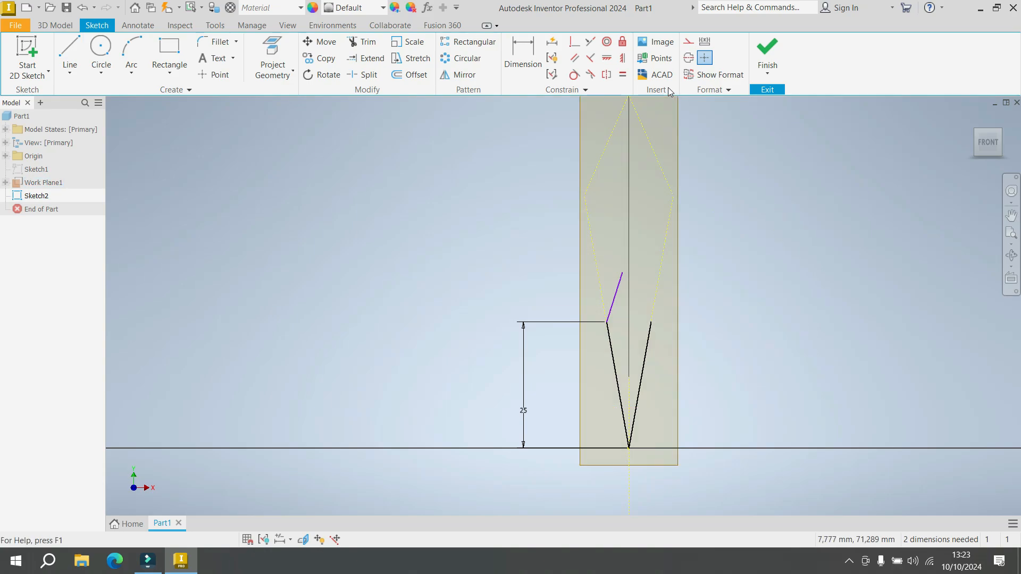
# Align the sloping line's free upper endpoint with the projected kite's top vertex using a vertical constraint.
pyautogui.click(624, 58)
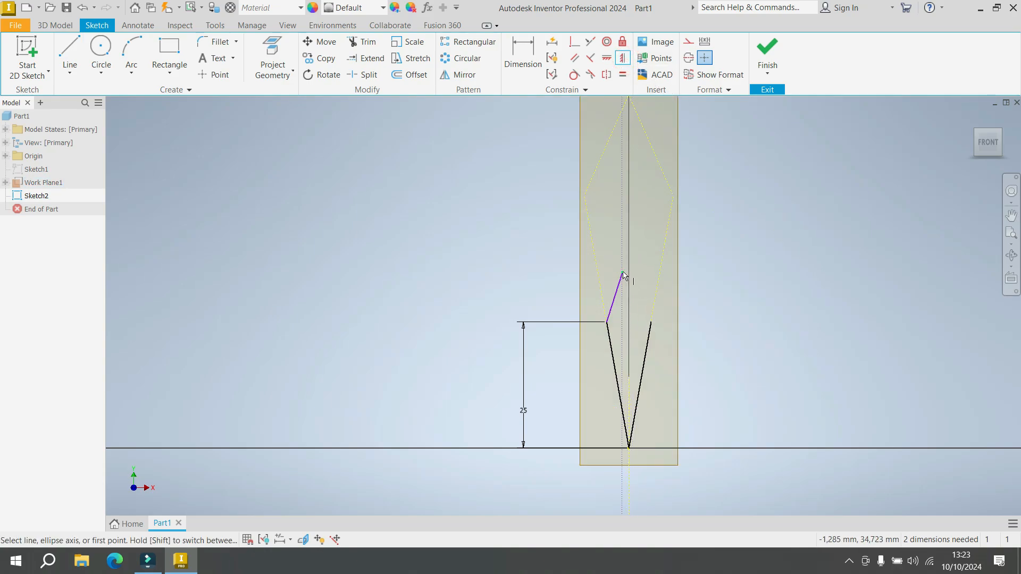
pyautogui.scroll(2, 619, 317)
pyautogui.click(623, 185)
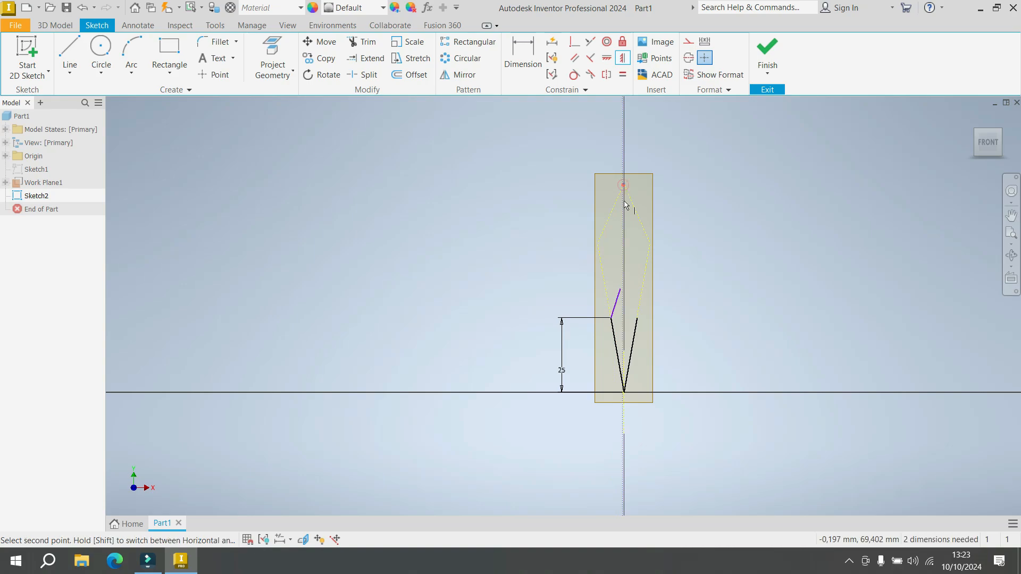
pyautogui.click(620, 286)
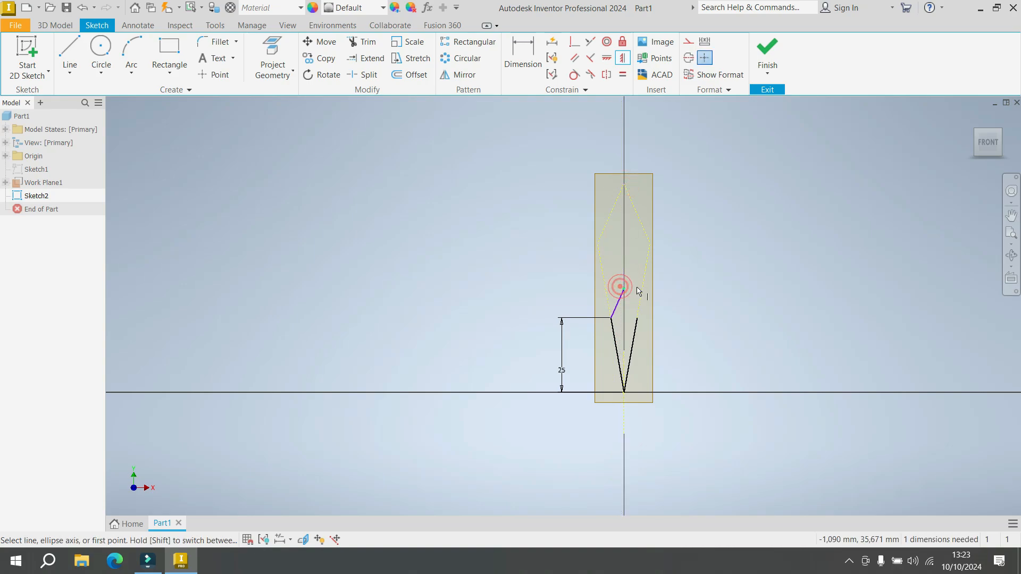
# Close the small kite with a line from its apex to the right line's upper endpoint, and end the Line command.
pyautogui.scroll(3, 644, 330)
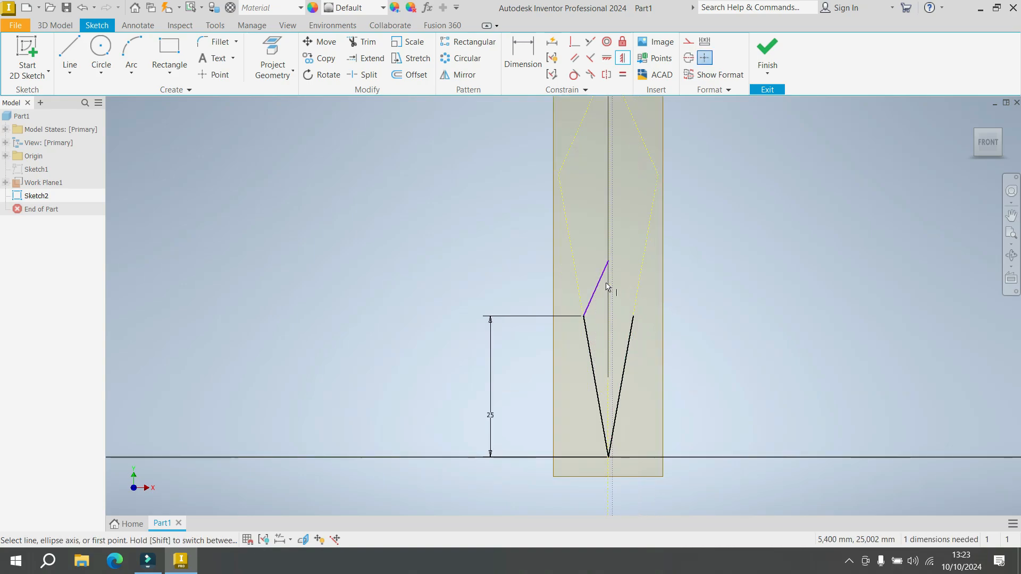
pyautogui.click(77, 61)
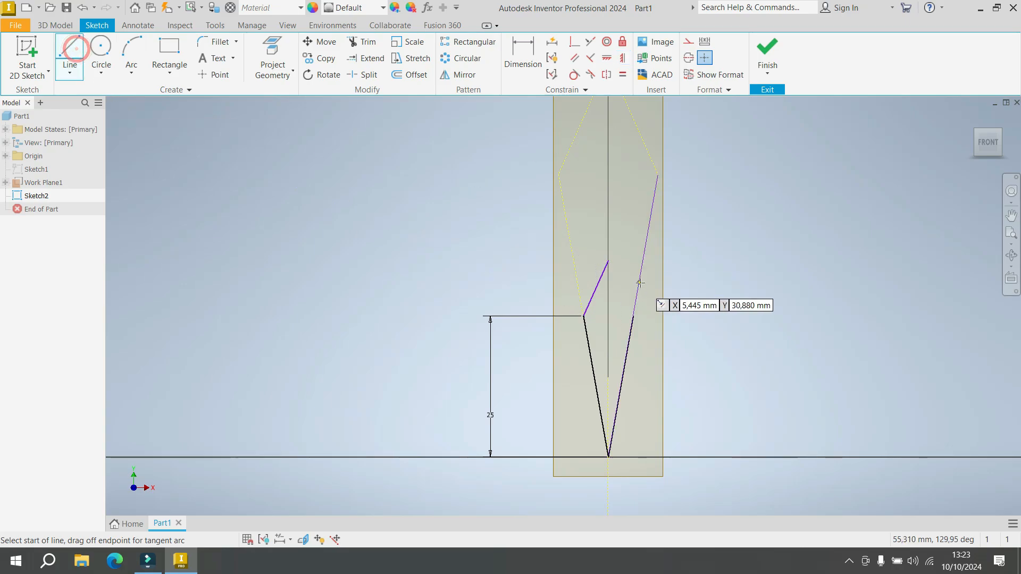
pyautogui.click(609, 261)
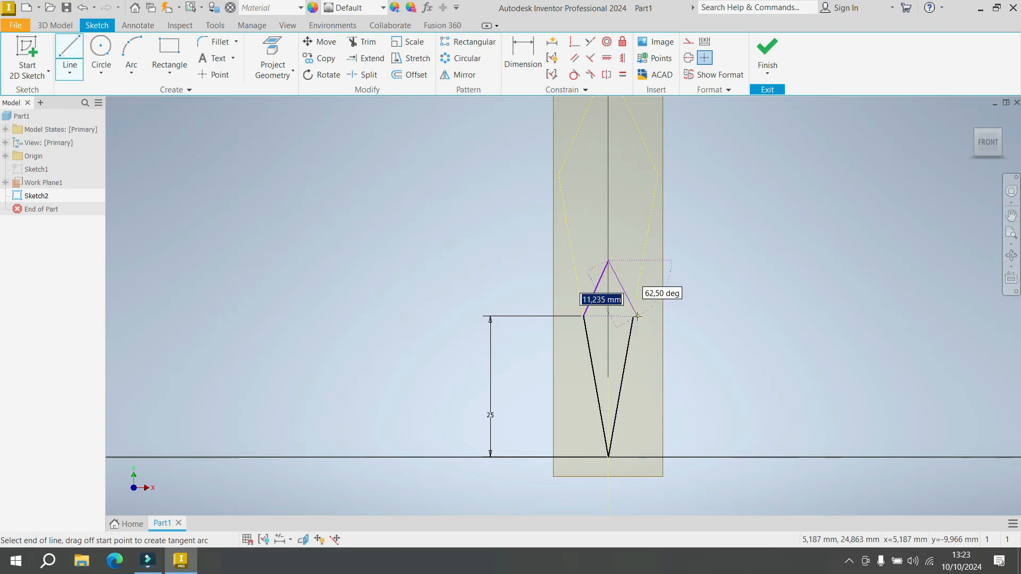
pyautogui.click(633, 317)
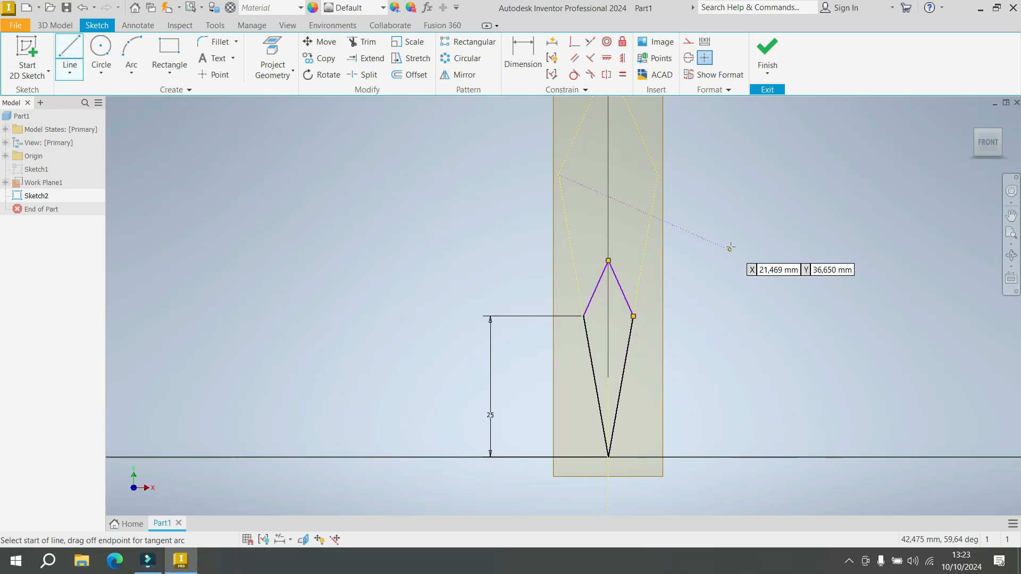
pyautogui.rightClick(733, 248)
pyautogui.click(770, 248)
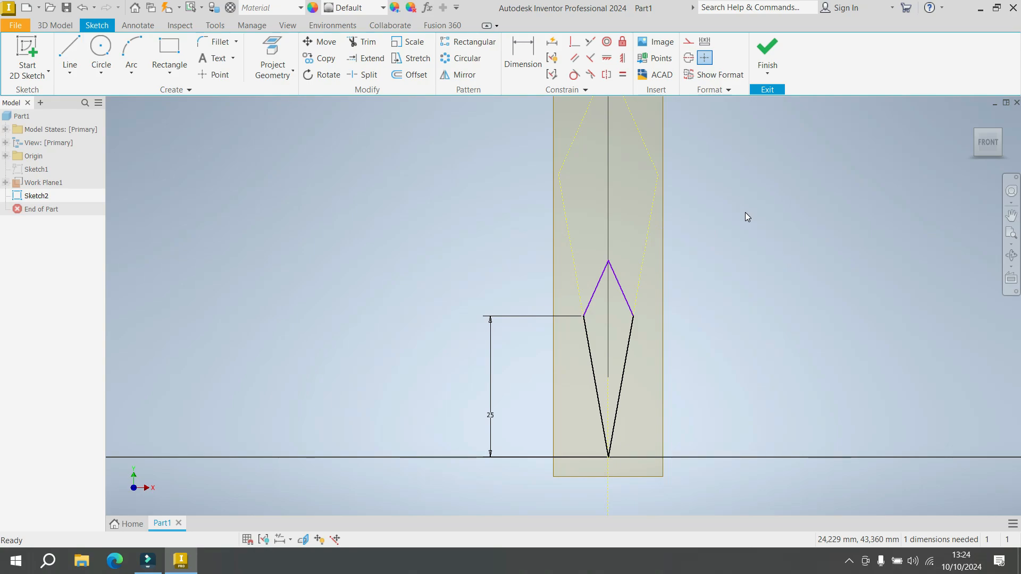
# Dimension the vertical distance from the small kite's apex to its left corner as 11.5 mm and end the Dimension command.
pyautogui.press('d')
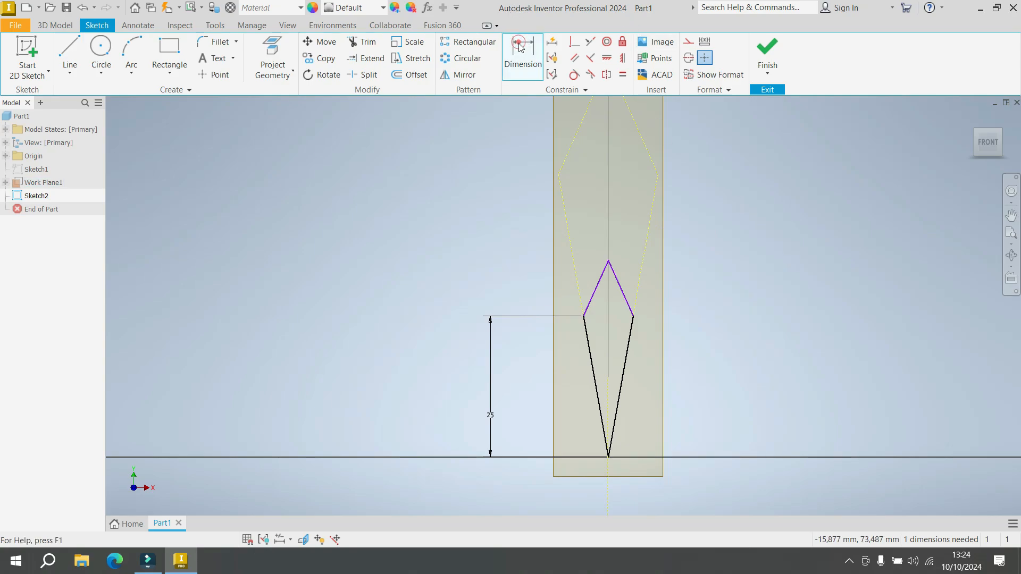
pyautogui.click(608, 261)
pyautogui.click(585, 315)
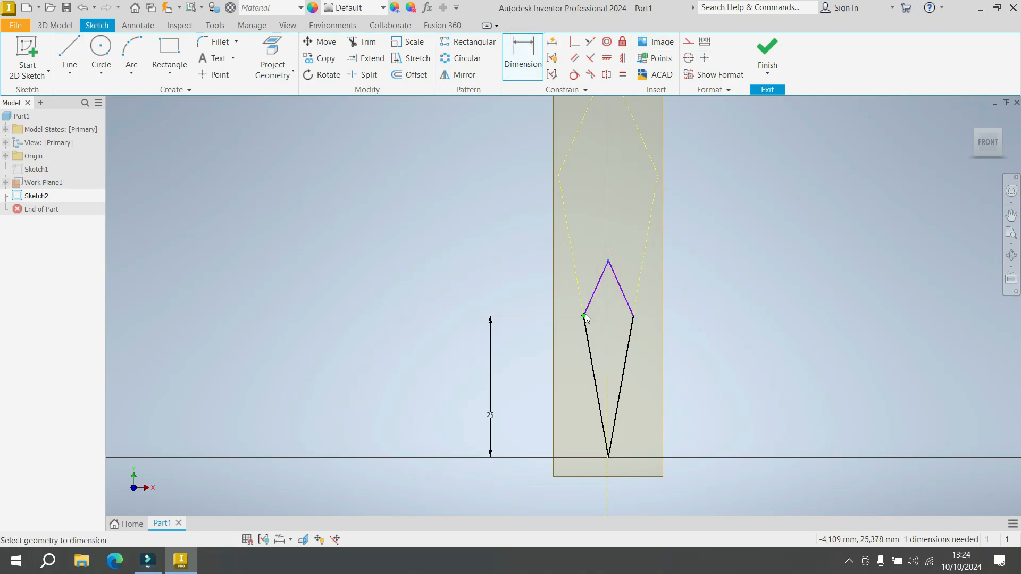
pyautogui.click(516, 295)
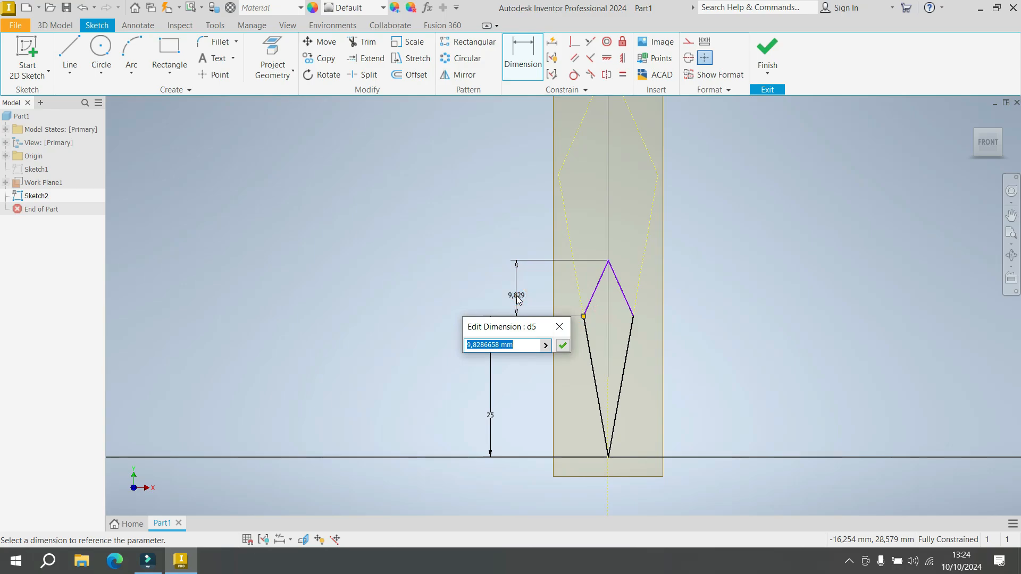
pyautogui.write('11.5')
pyautogui.press('Return')
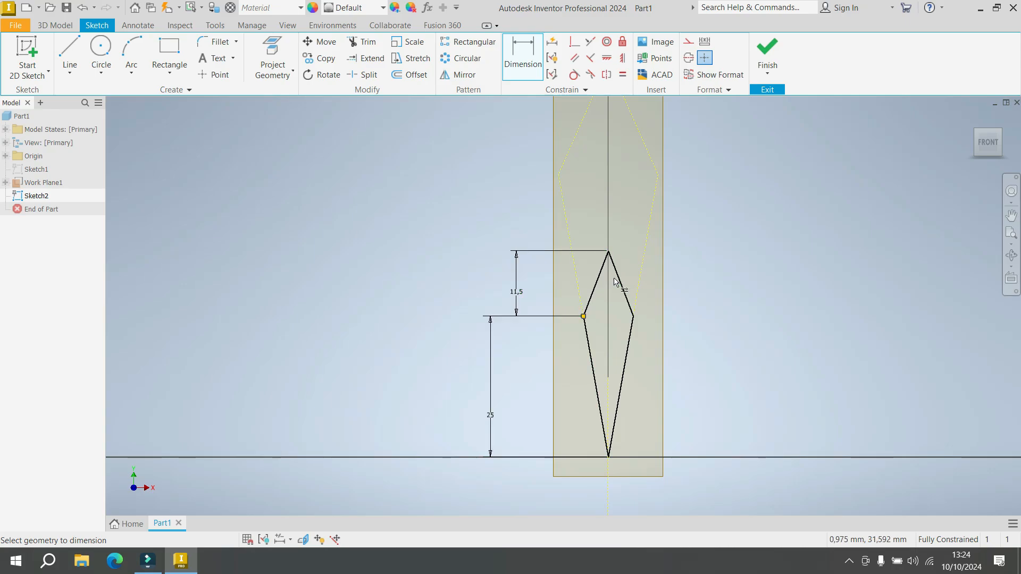
pyautogui.rightClick(726, 185)
pyautogui.click(750, 182)
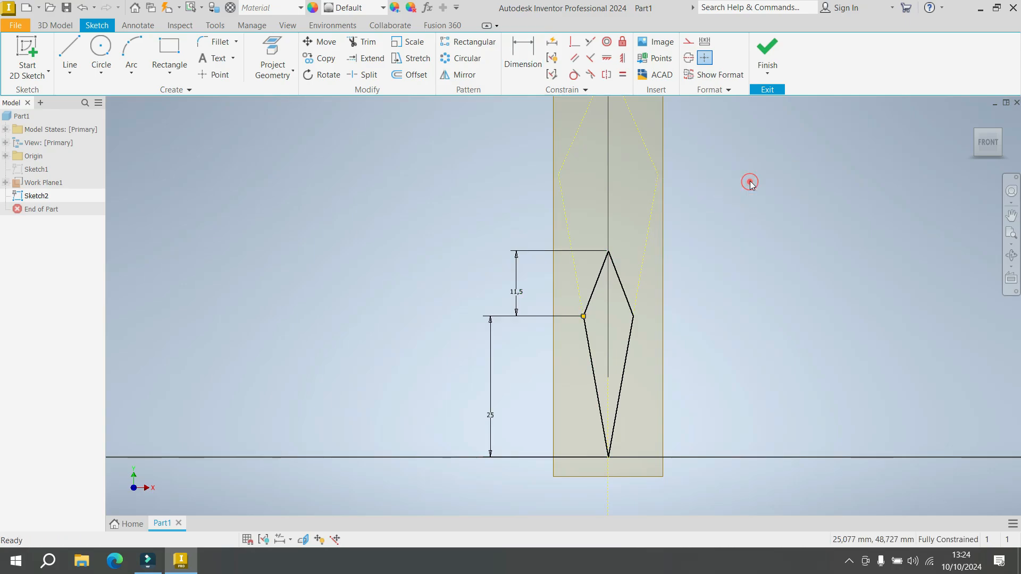
# Finish the small kite sketch and hide the offset work plane.
pyautogui.click(765, 61)
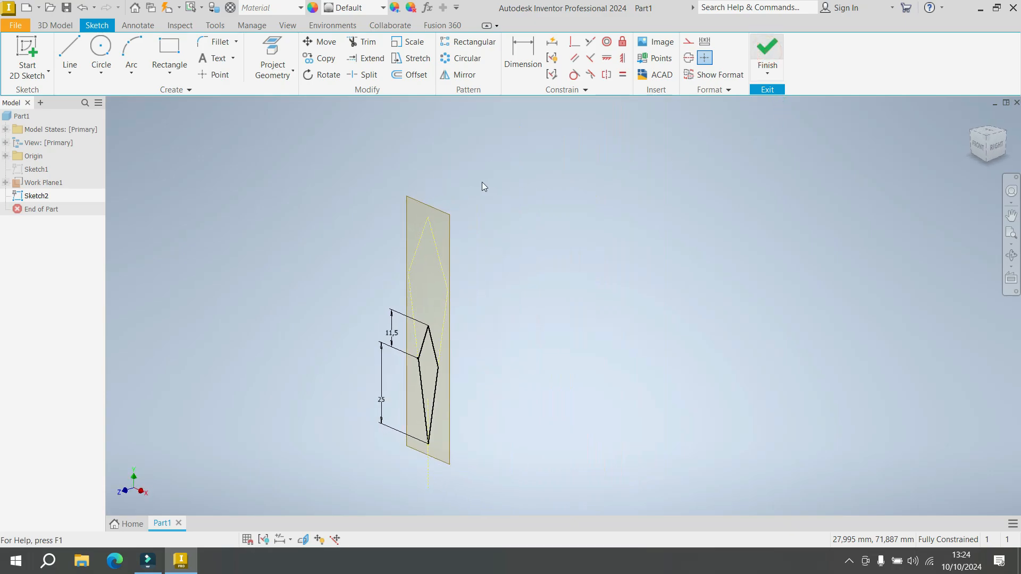
pyautogui.click(412, 203)
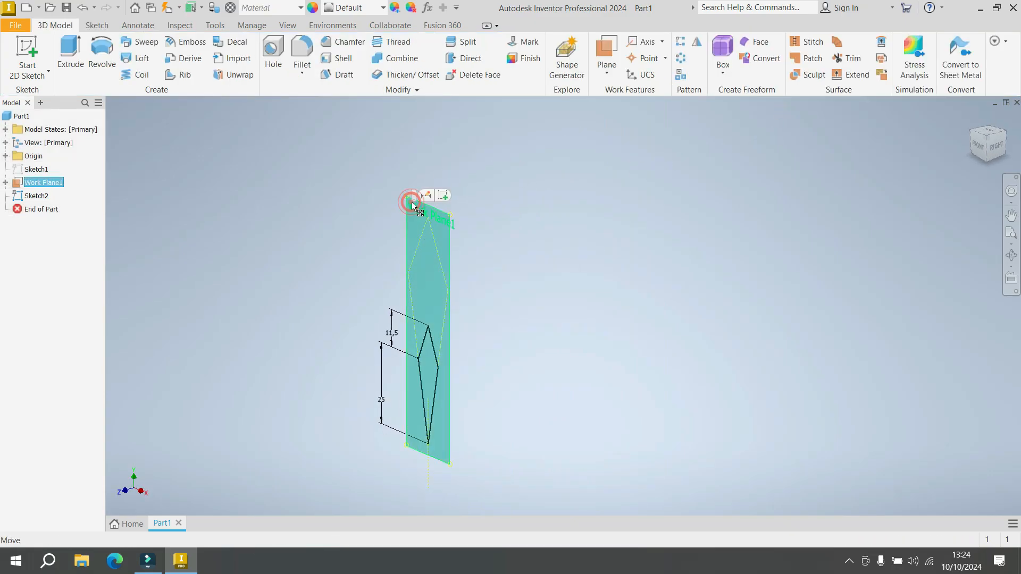
pyautogui.rightClick(410, 204)
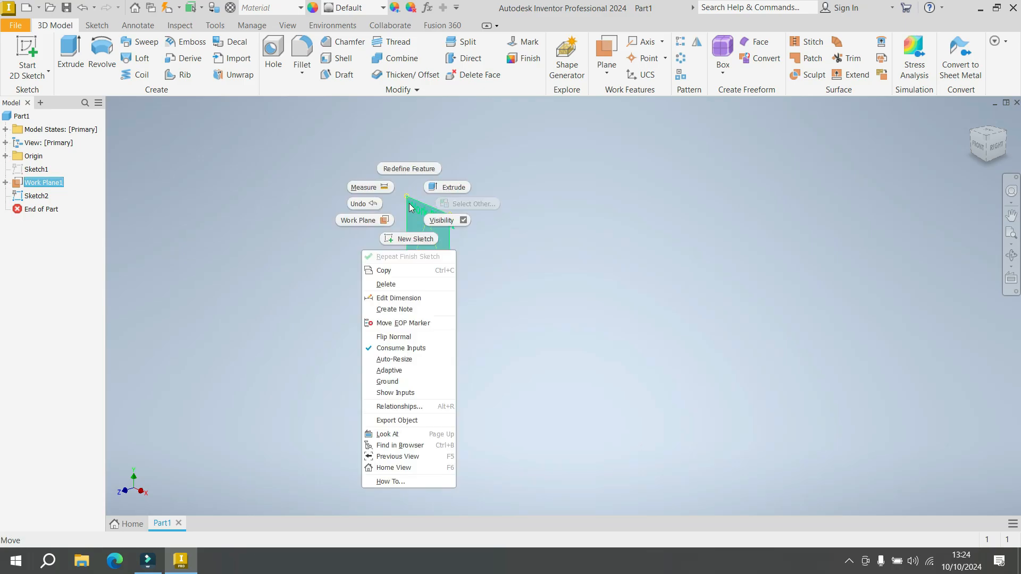
pyautogui.click(455, 220)
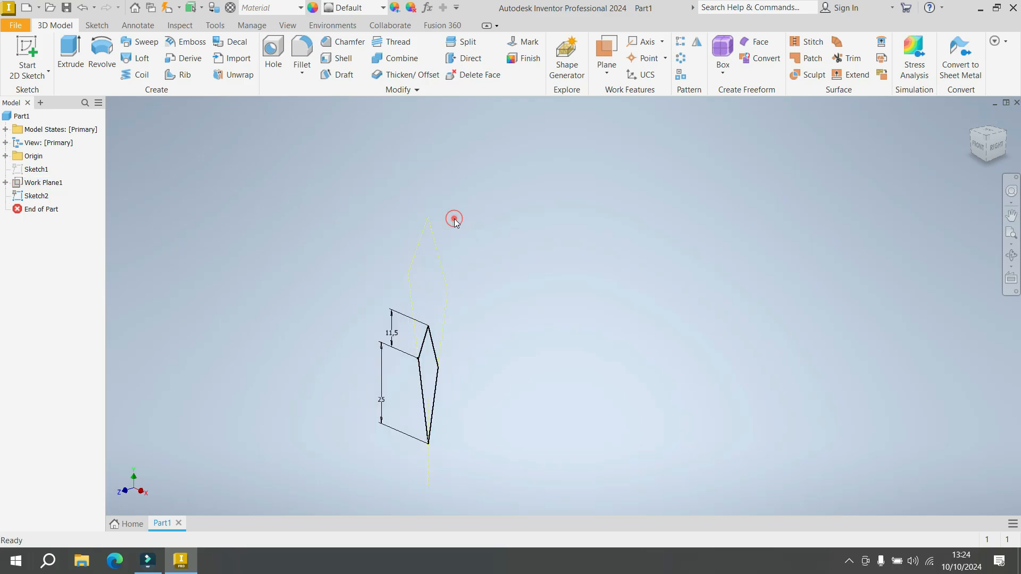
# Make the first sketch with the large kite profile visible again.
pyautogui.click(31, 170)
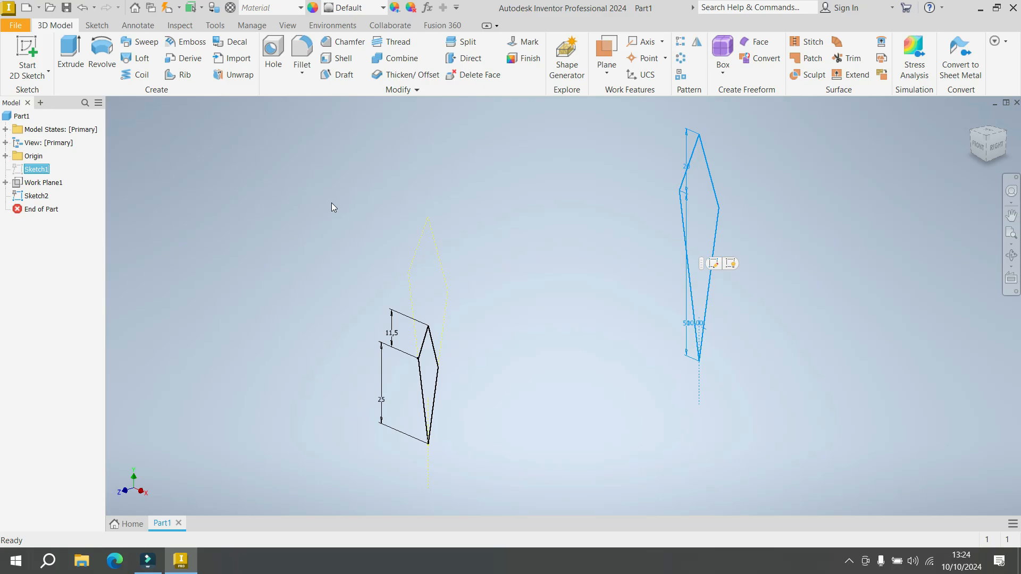
pyautogui.rightClick(29, 167)
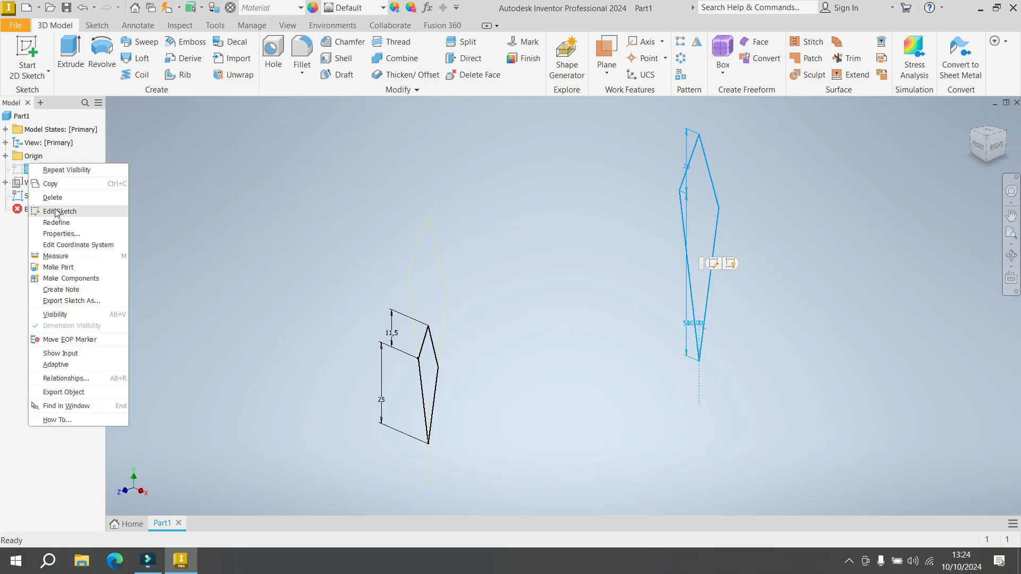
pyautogui.click(59, 315)
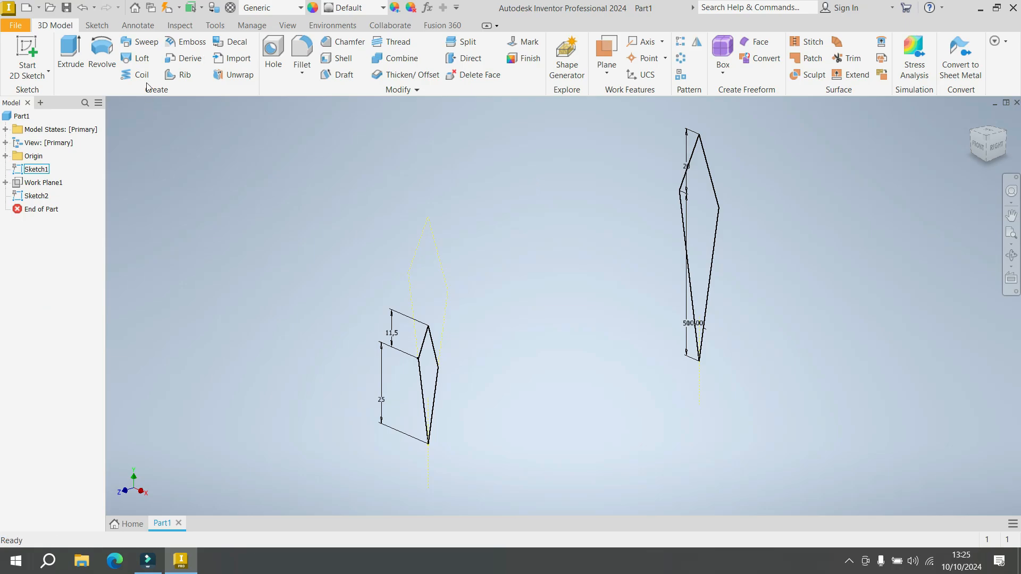
# Loft a solid from the large kite profile in Sketch1 to the small kite profile in Sketch2.
pyautogui.click(141, 58)
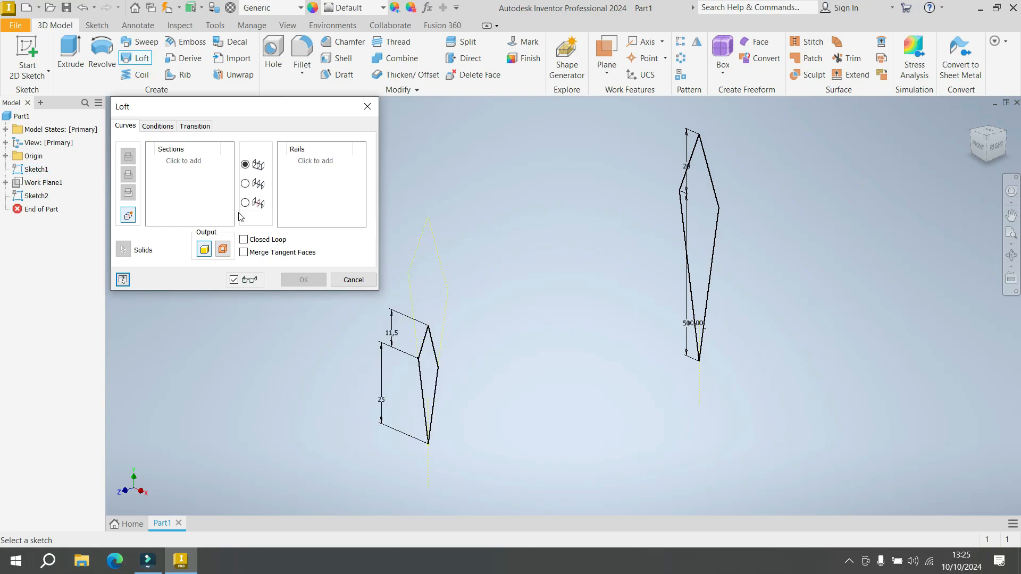
pyautogui.click(176, 168)
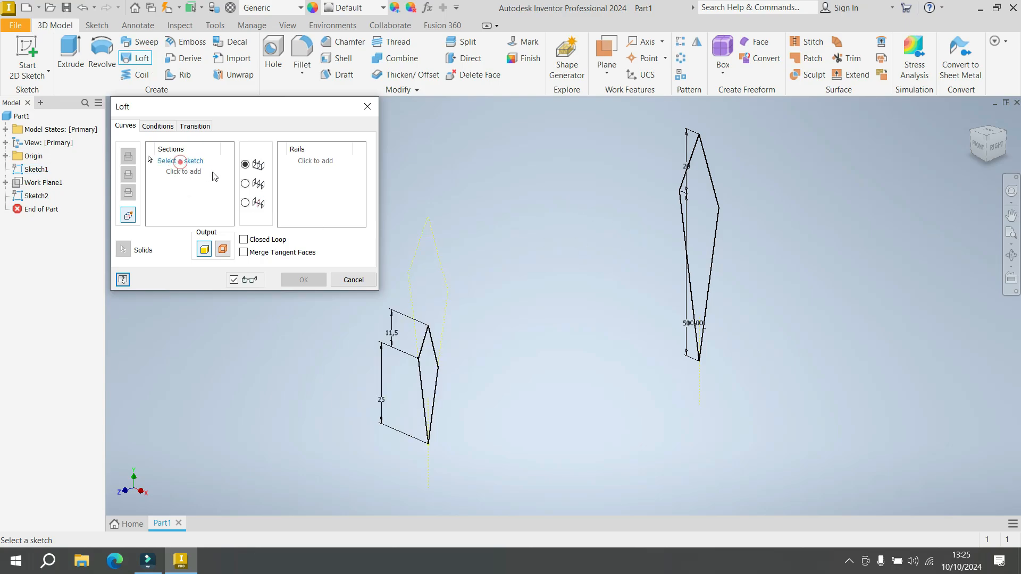
pyautogui.click(720, 234)
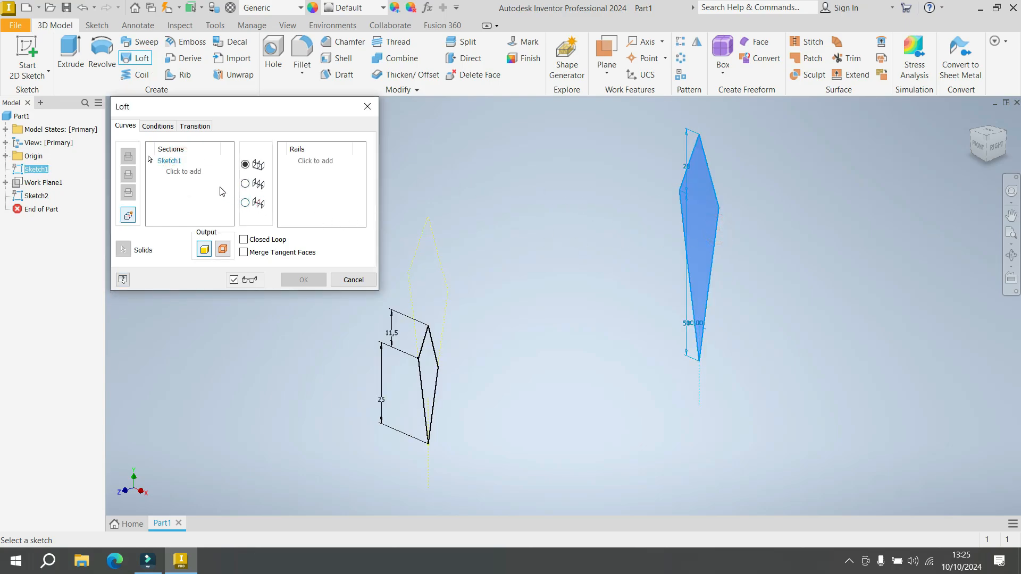
pyautogui.click(191, 172)
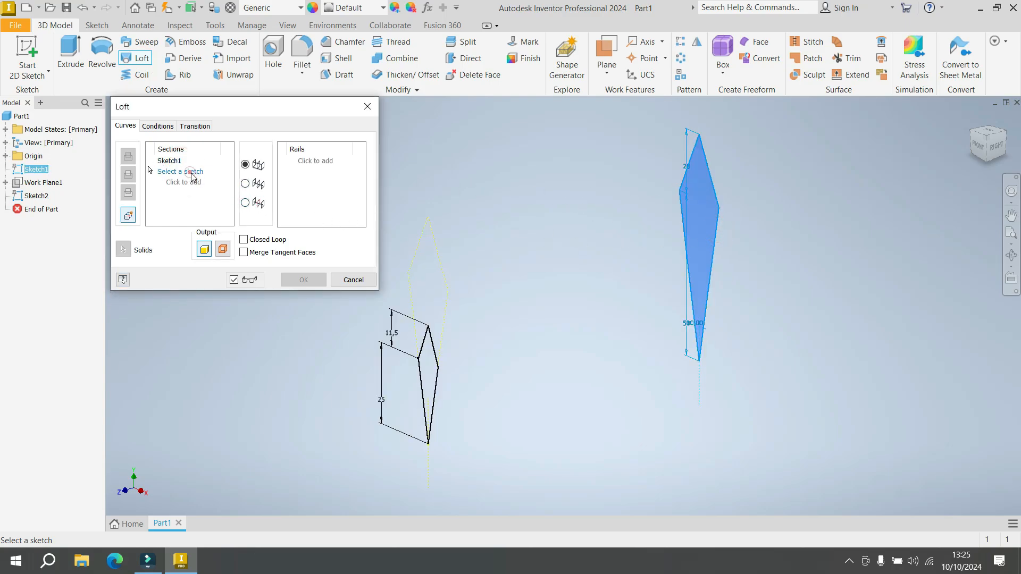
pyautogui.click(439, 383)
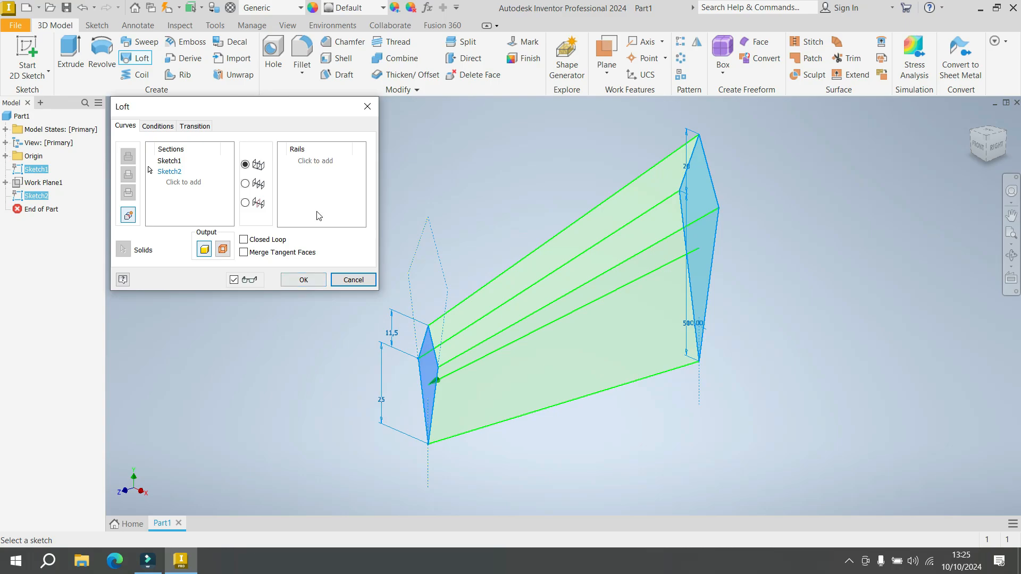
pyautogui.click(305, 278)
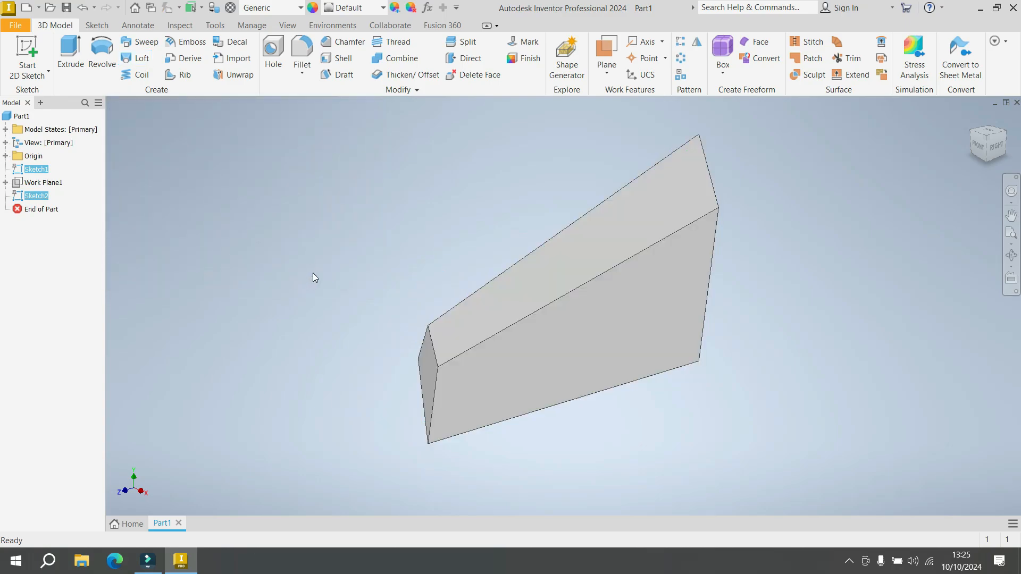
# Give the lofted part the Chrome - Polished appearance and set the lighting style to Two Lights.
pyautogui.click(283, 23)
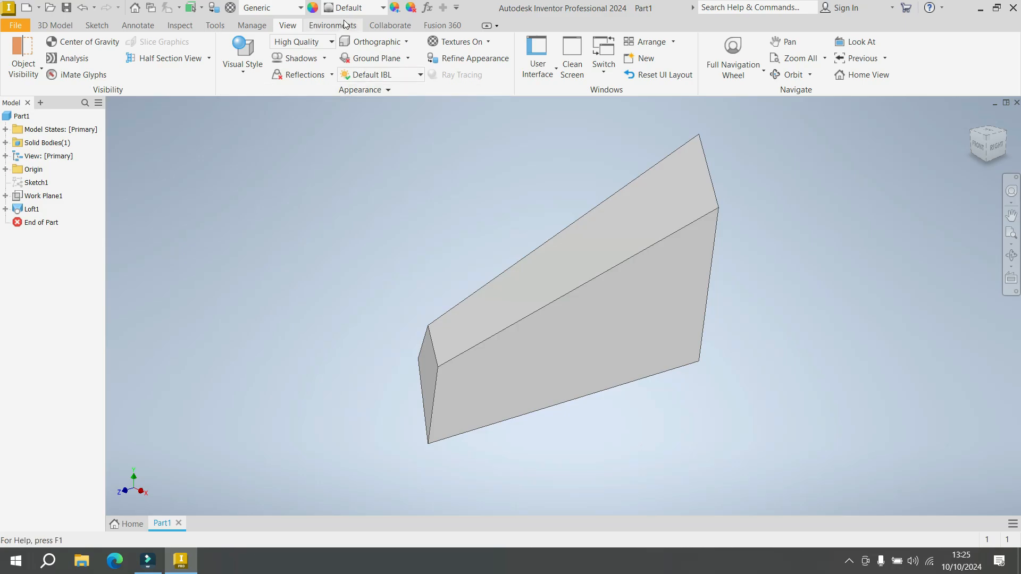
pyautogui.click(377, 10)
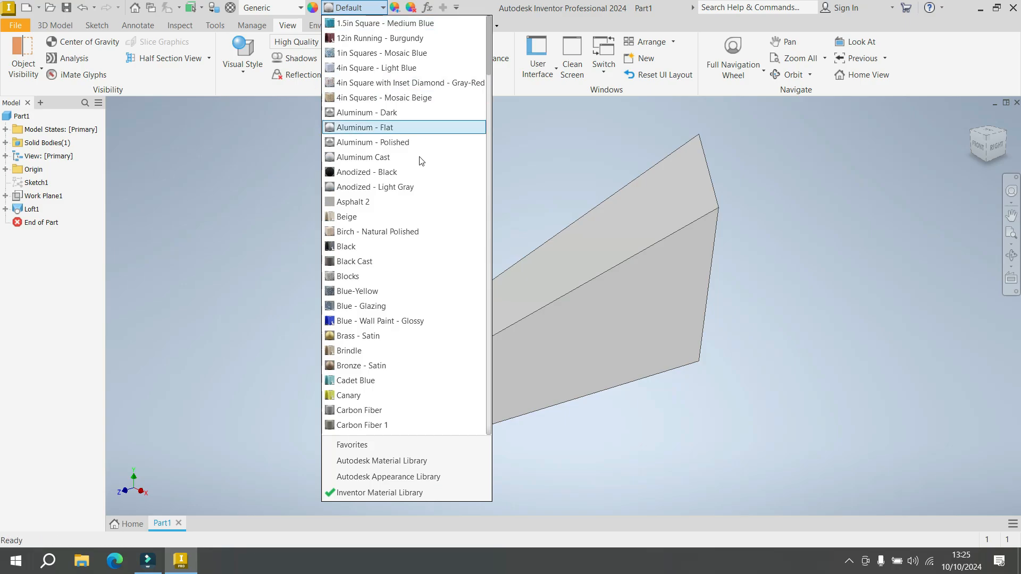
pyautogui.scroll(-5, 415, 176)
pyautogui.scroll(-1, 421, 185)
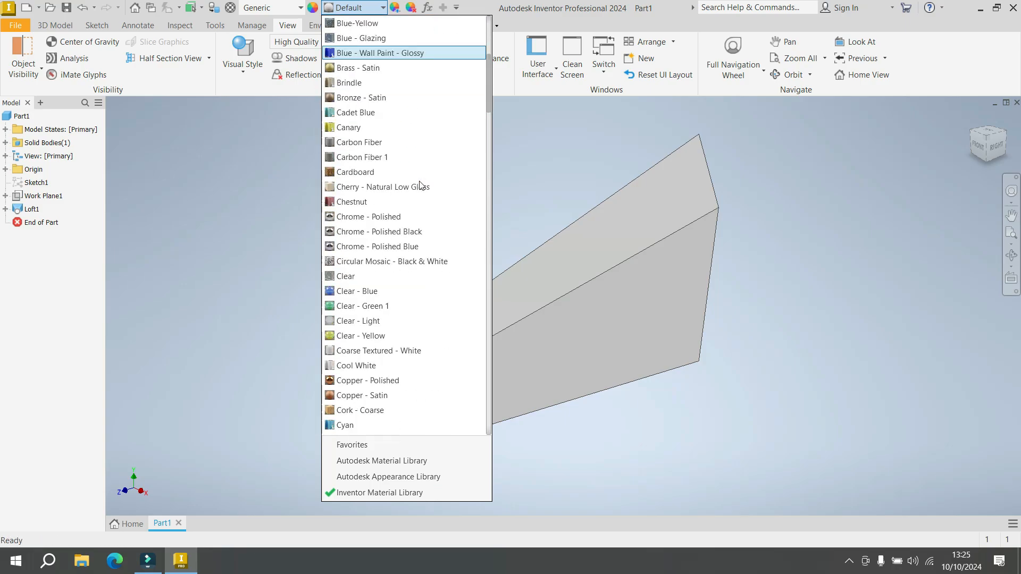
pyautogui.click(402, 218)
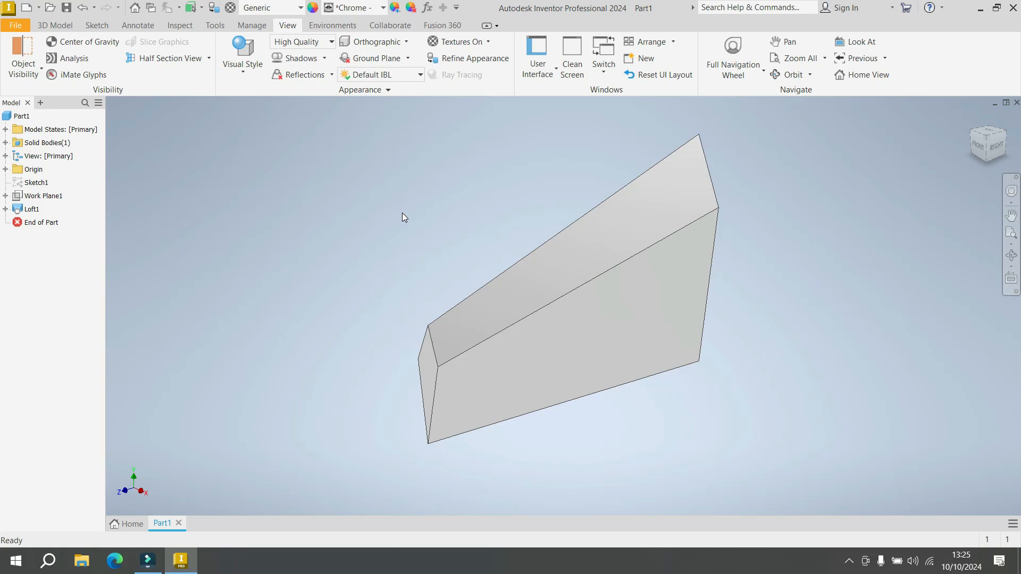
pyautogui.click(375, 75)
pyautogui.click(368, 417)
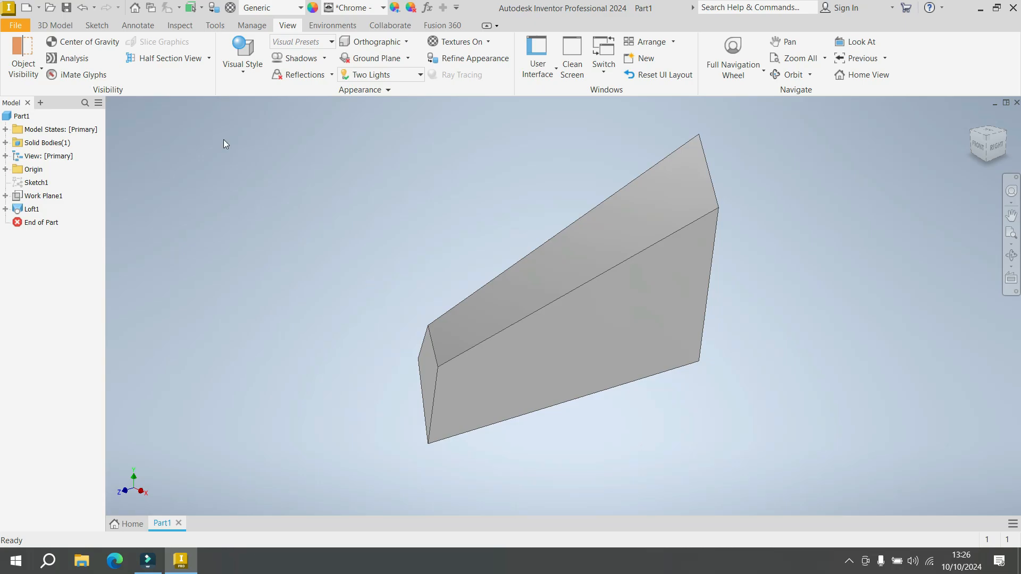
# Save the part as Part14_Engine Air Filter in the PART 14 folder inside V6 ENGINE.
pyautogui.click(66, 8)
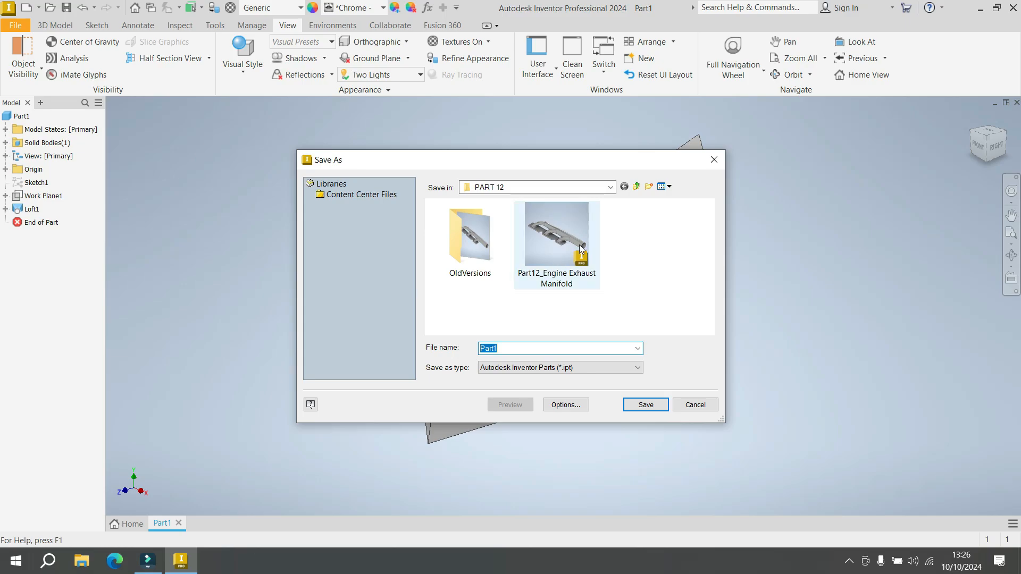
pyautogui.click(636, 188)
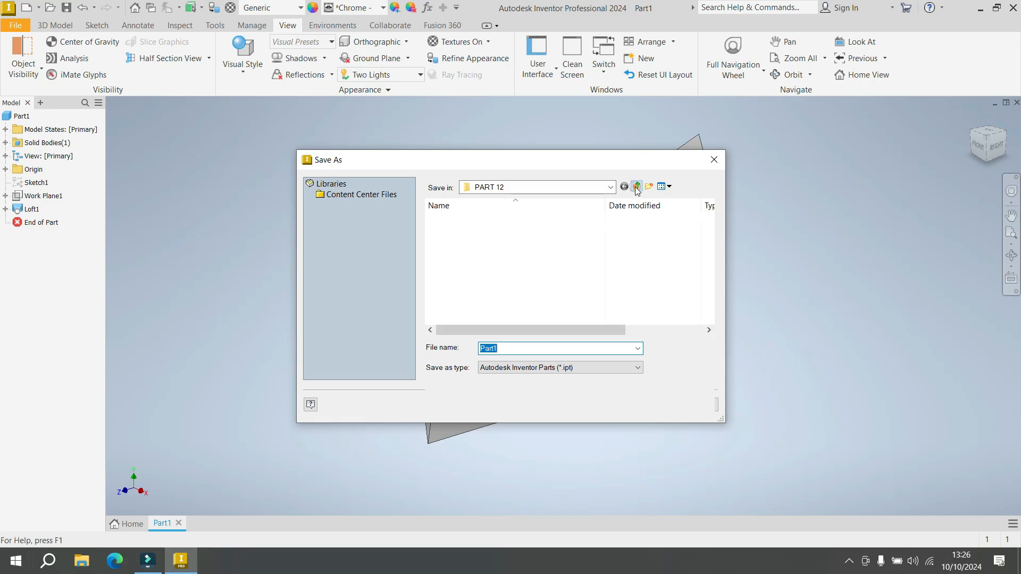
pyautogui.scroll(-3, 556, 258)
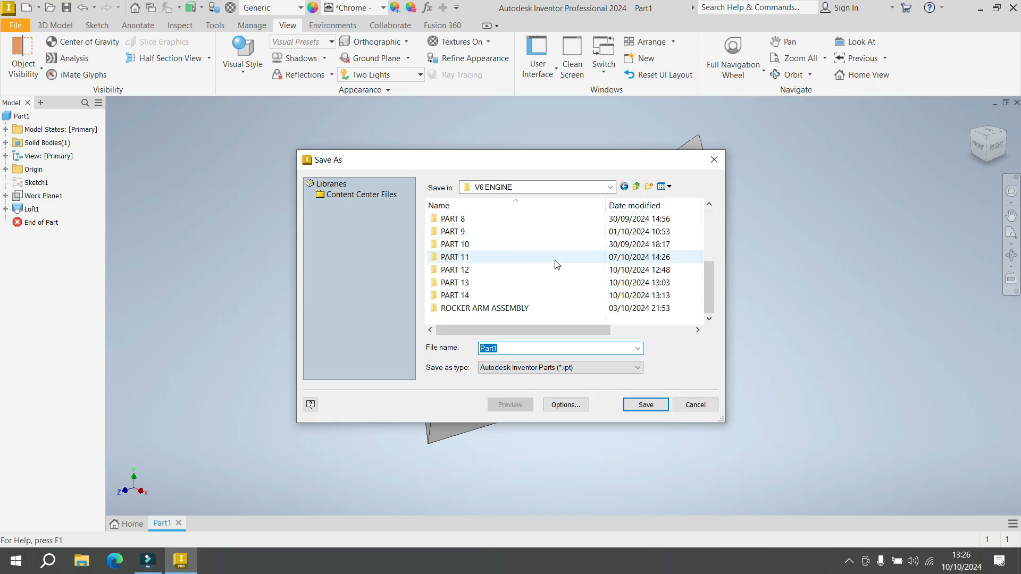
pyautogui.doubleClick(461, 295)
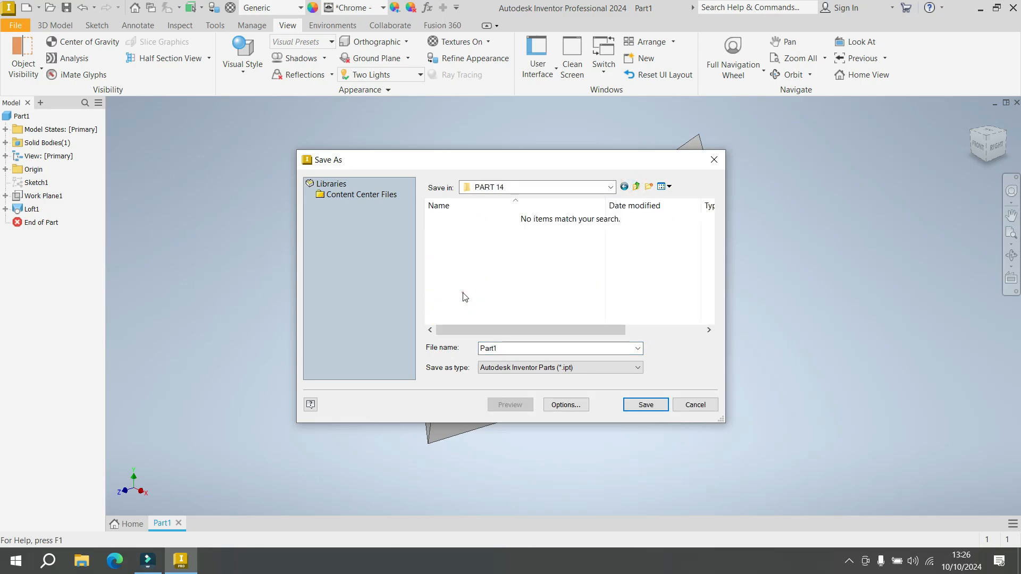
pyautogui.click(508, 349)
pyautogui.click(511, 349)
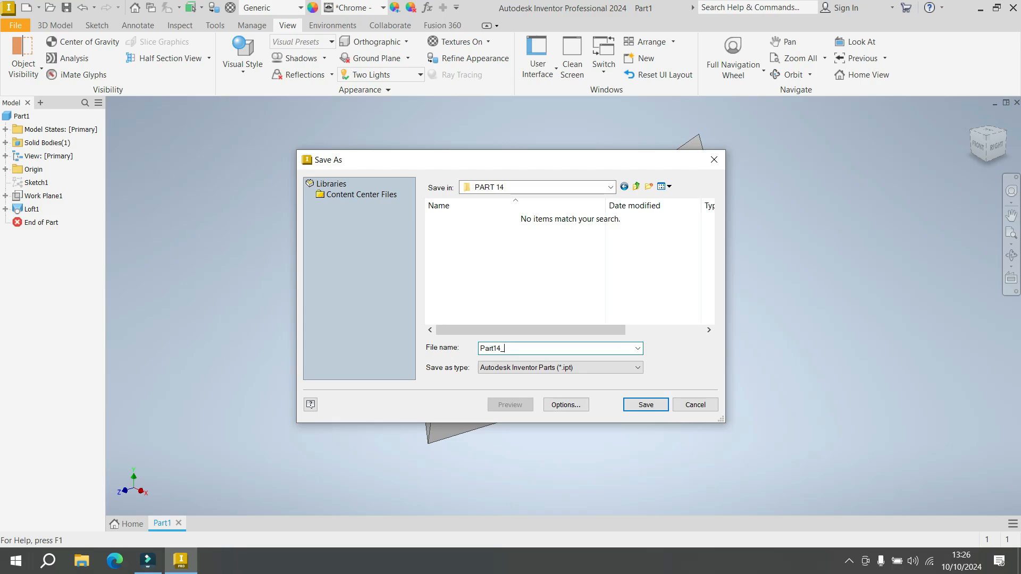
pyautogui.write('Engine Air')
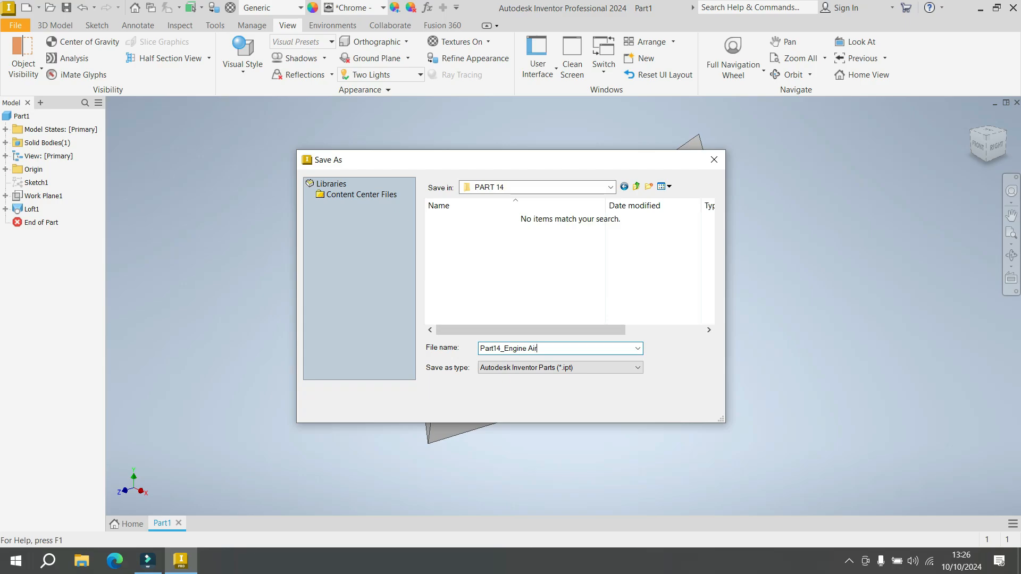
pyautogui.write(' Filter')
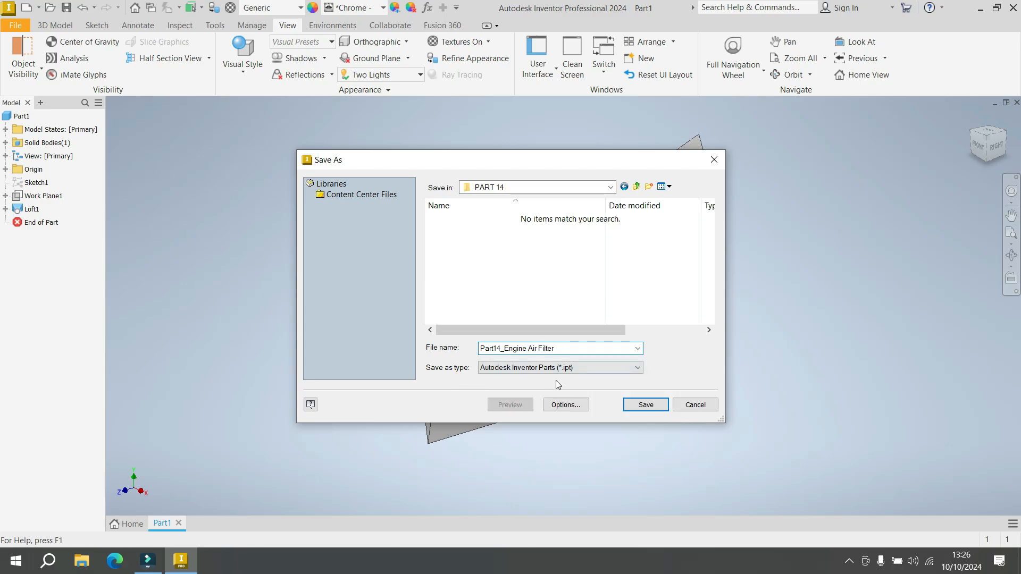
pyautogui.click(646, 403)
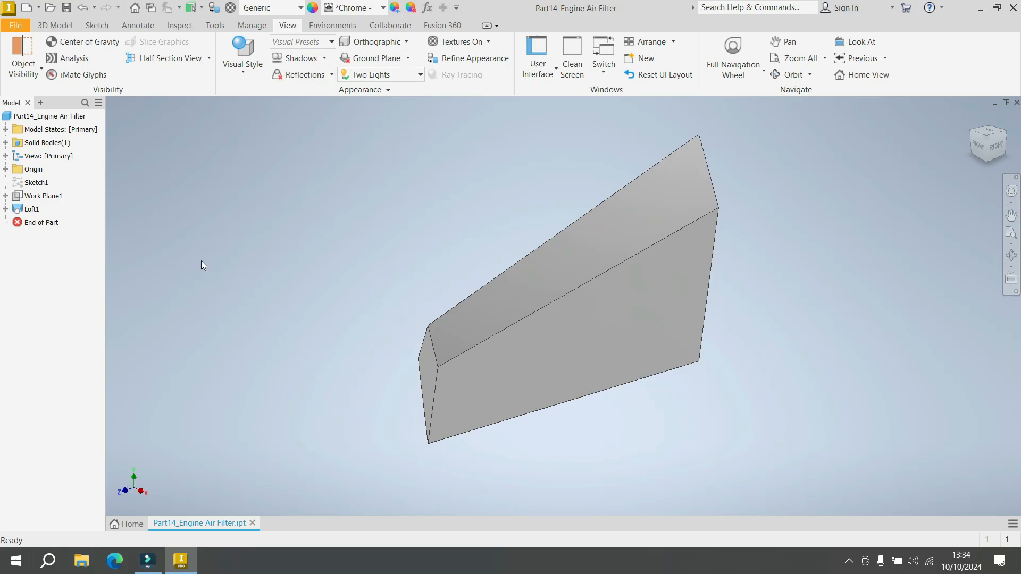
# Create a circular pattern of the loft around its long bottom edge with 18 occurrences over 360 degrees.
pyautogui.click(57, 26)
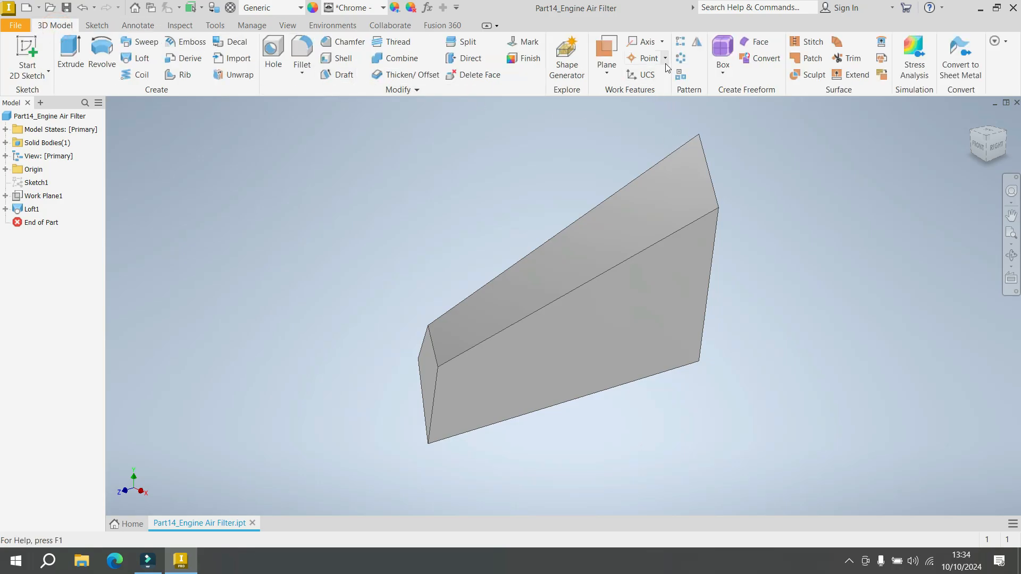
pyautogui.click(680, 59)
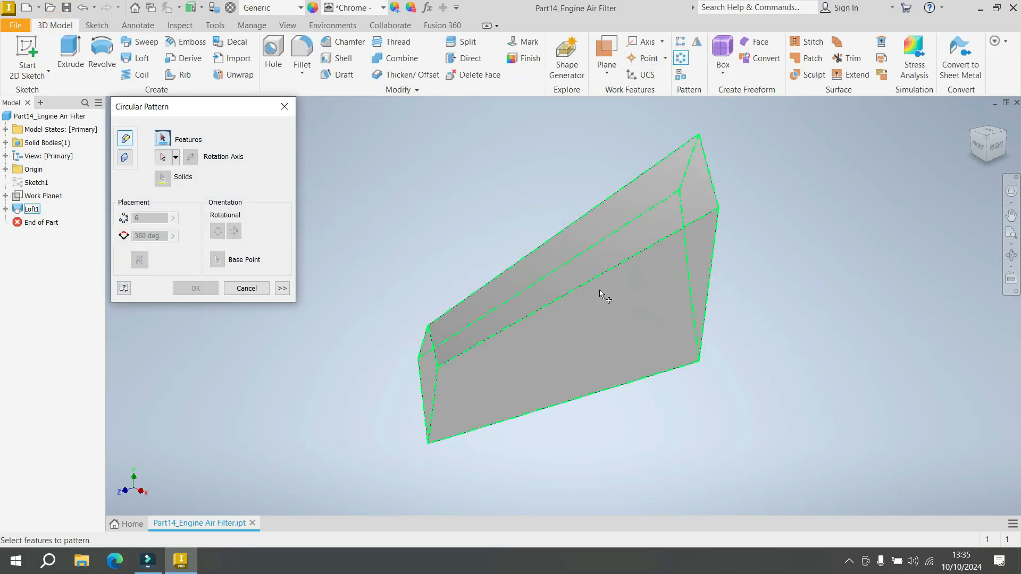
pyautogui.click(573, 256)
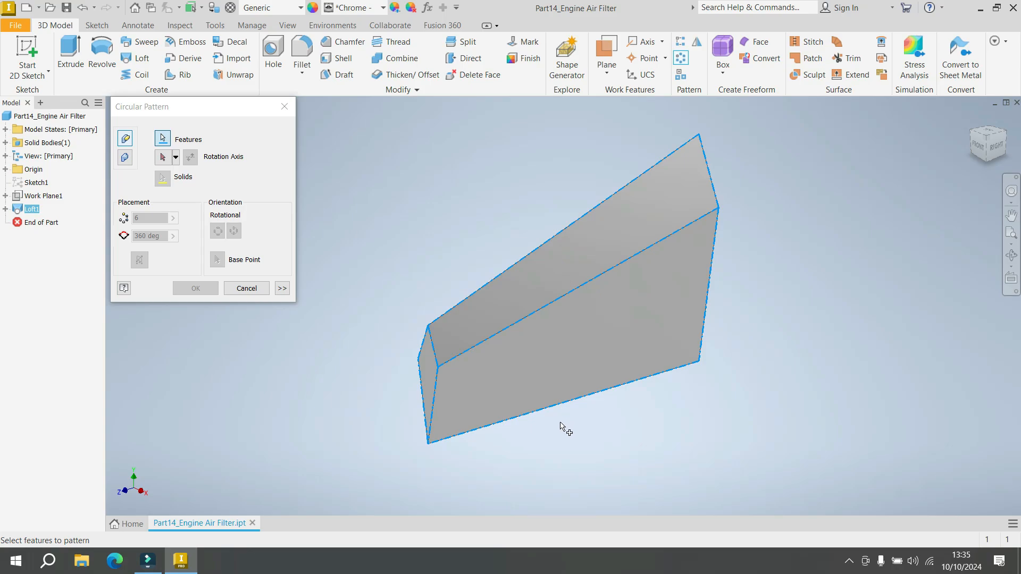
pyautogui.click(163, 157)
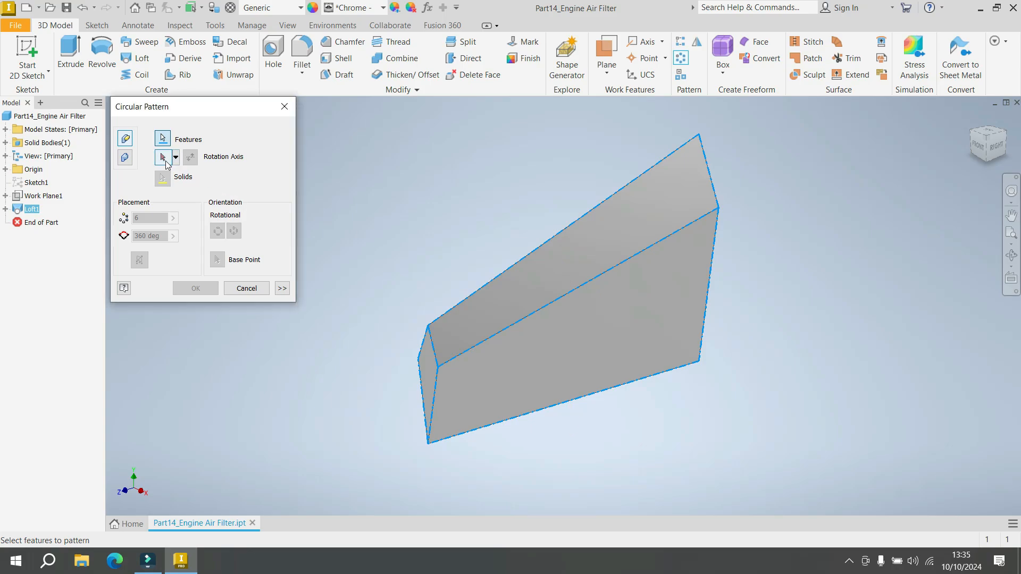
pyautogui.click(583, 397)
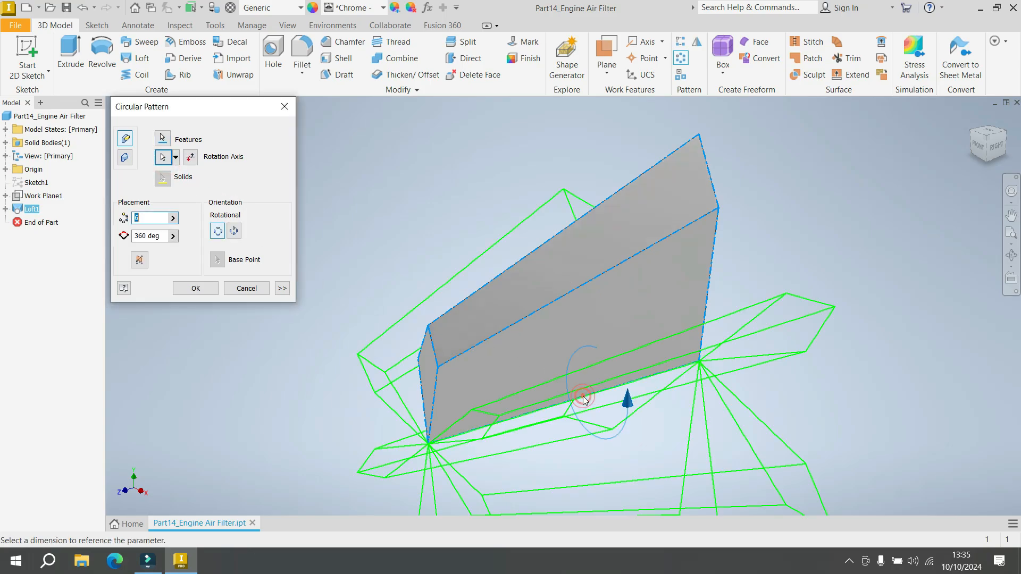
pyautogui.scroll(-5, 527, 281)
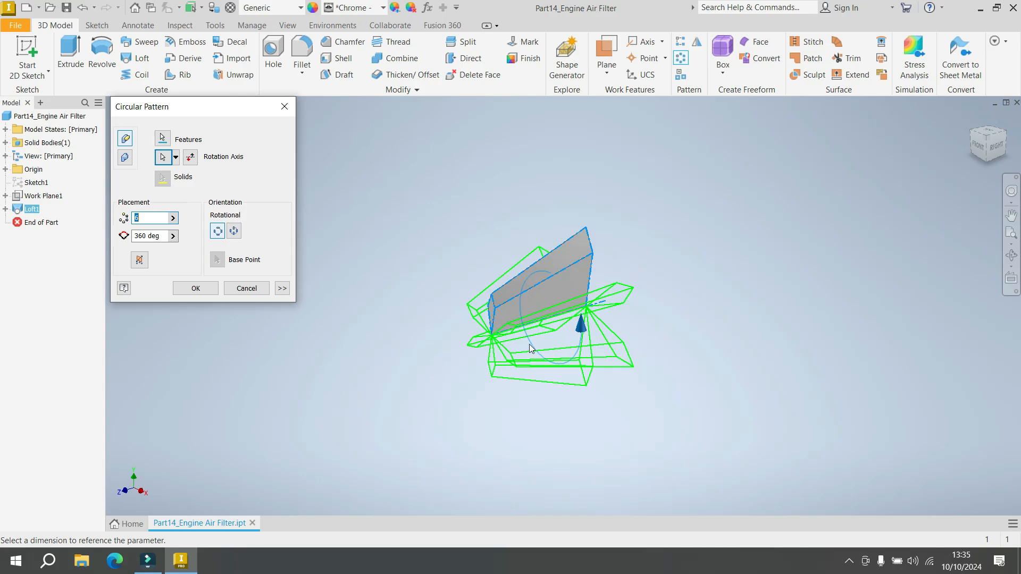
pyautogui.scroll(4, 495, 305)
pyautogui.scroll(-1, 497, 311)
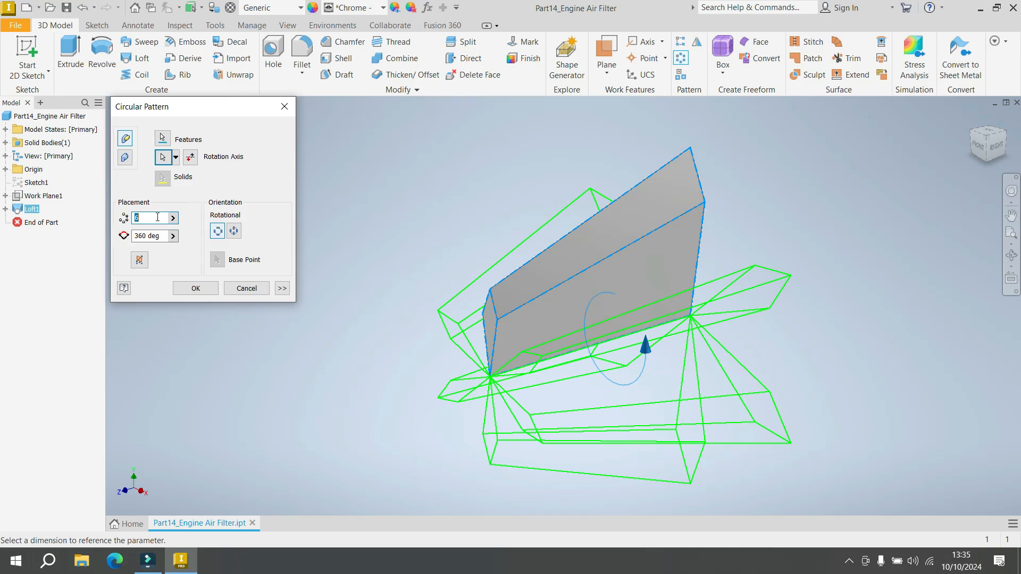
pyautogui.write('18')
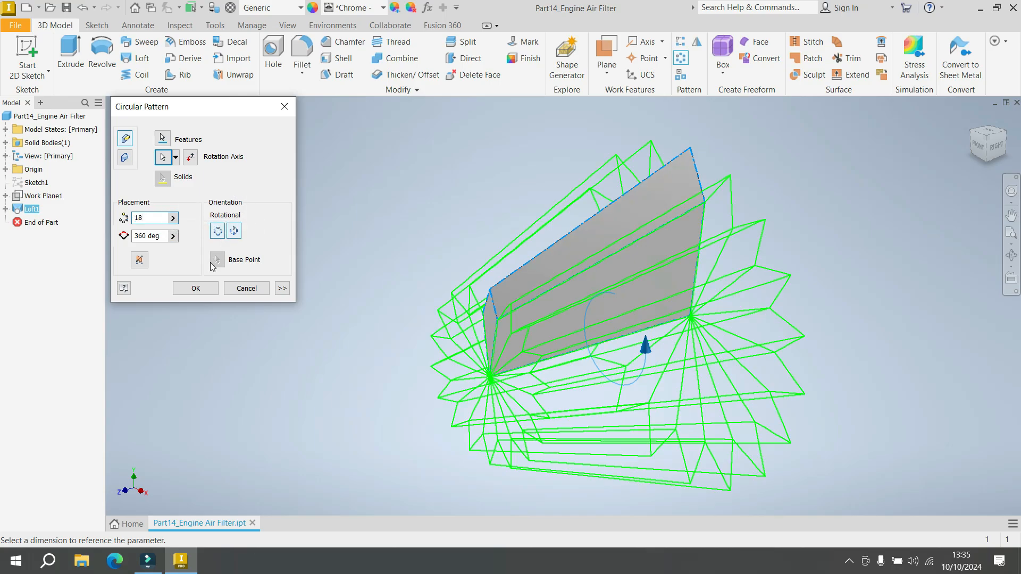
pyautogui.click(195, 288)
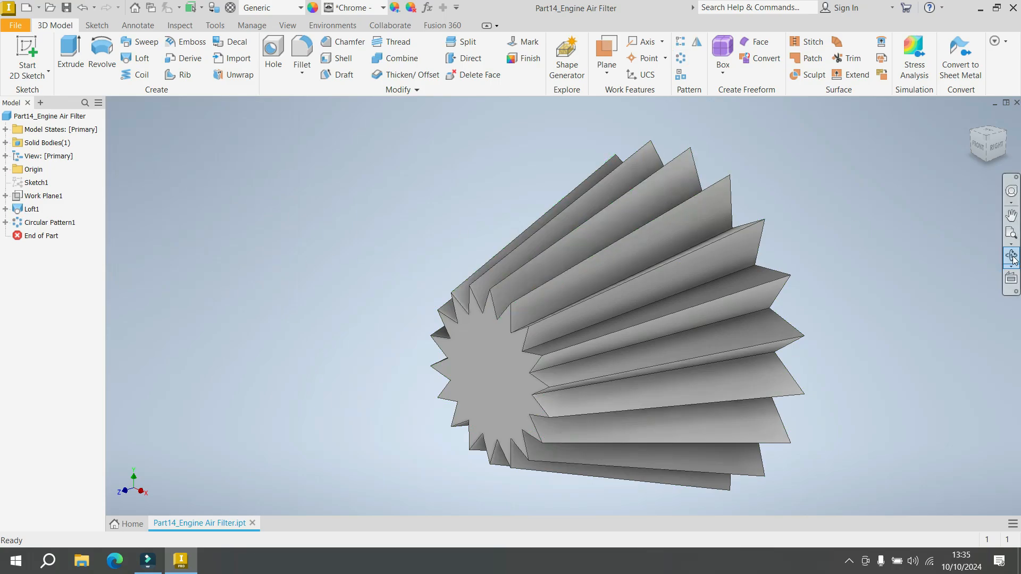
# Shell the patterned solid with a 1 mm wall thickness, removing the star-shaped faces at both ends.
pyautogui.scroll(3, 795, 237)
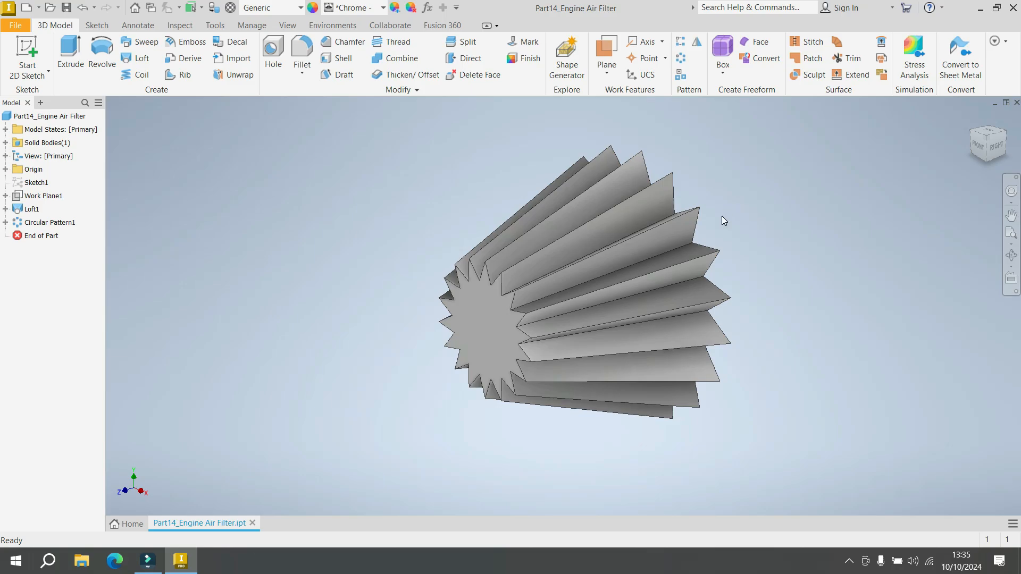
pyautogui.click(978, 129)
pyautogui.scroll(4, 537, 366)
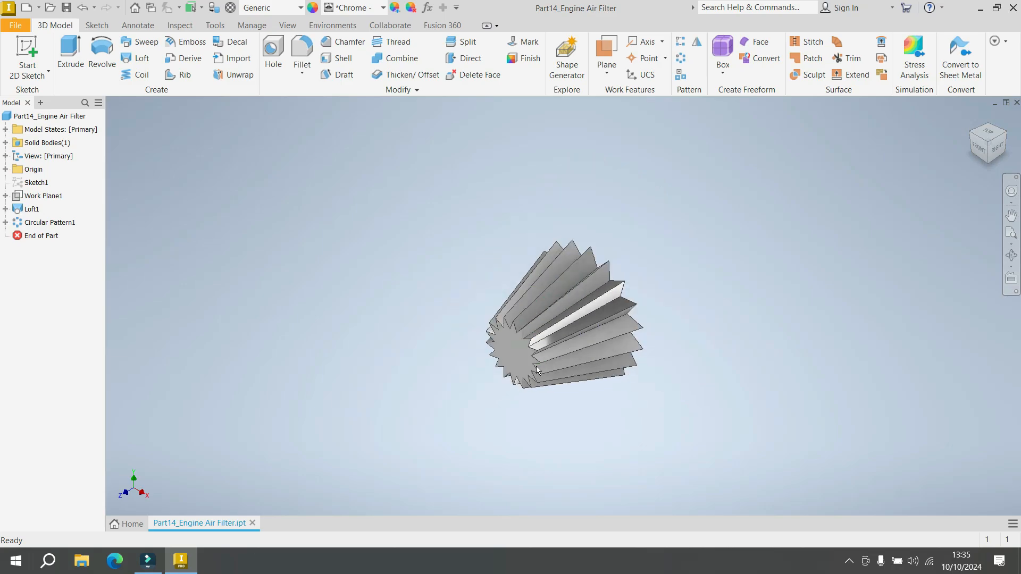
pyautogui.scroll(-5, 537, 366)
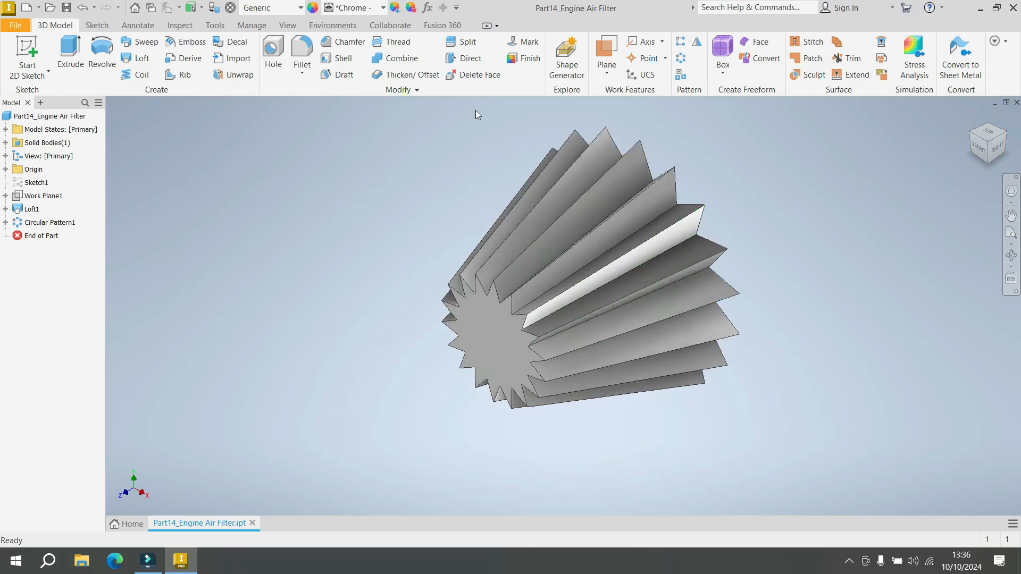
pyautogui.click(333, 59)
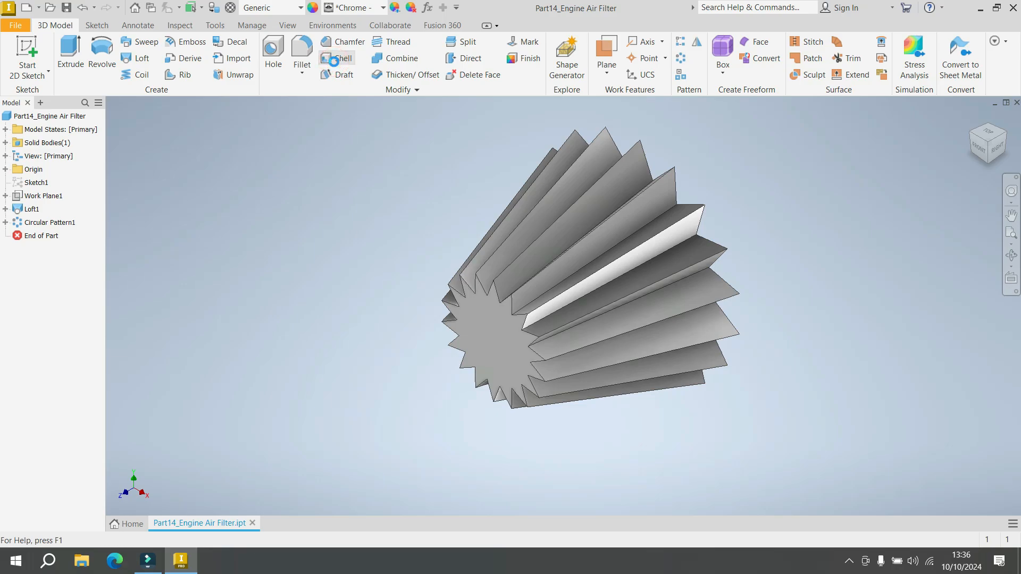
pyautogui.moveTo(222, 111); pyautogui.dragTo(268, 123)
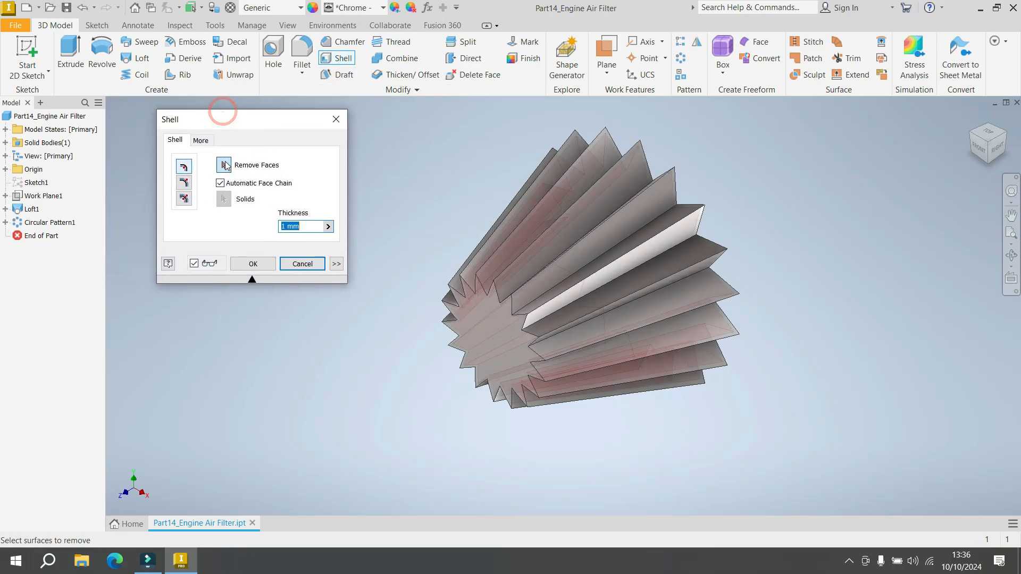
pyautogui.click(476, 331)
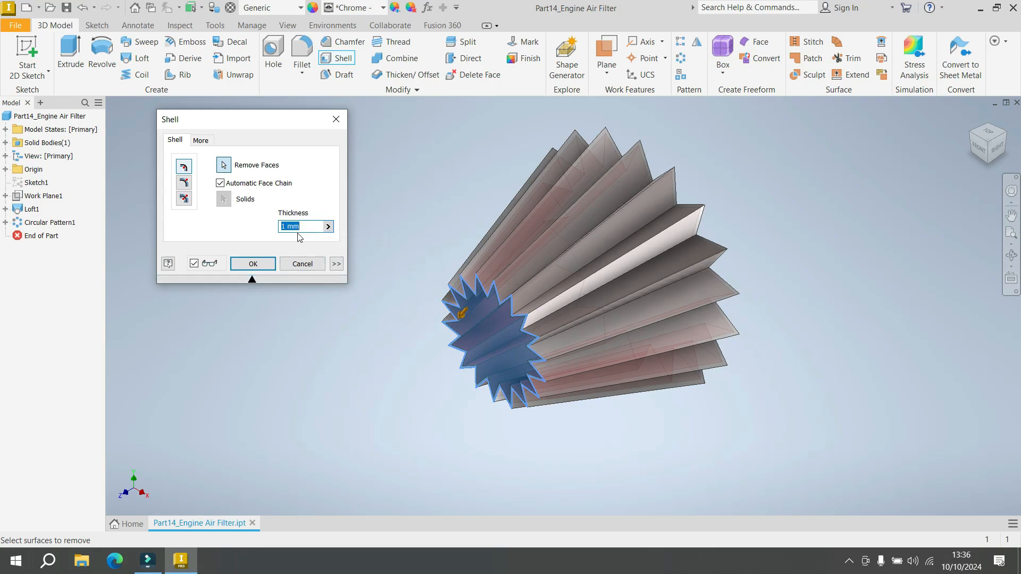
pyautogui.moveTo(860, 239); pyautogui.dragTo(790, 270, button='middle')
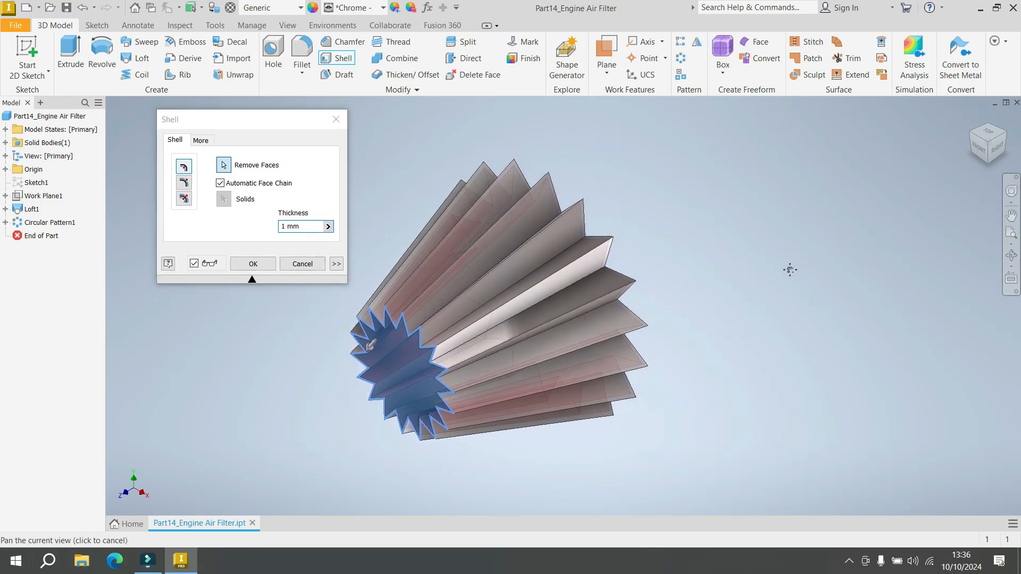
pyautogui.click(1007, 137)
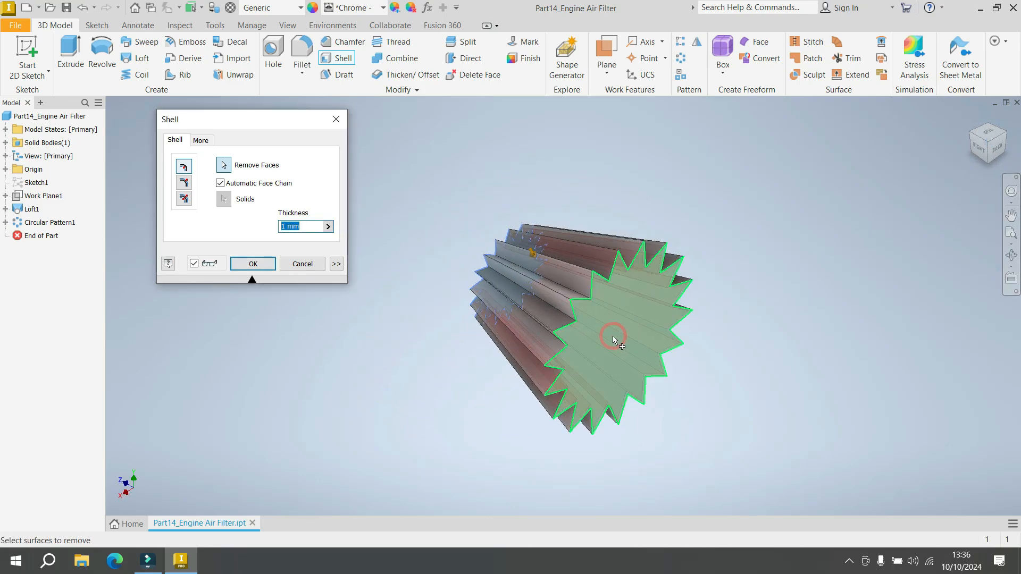
pyautogui.click(259, 267)
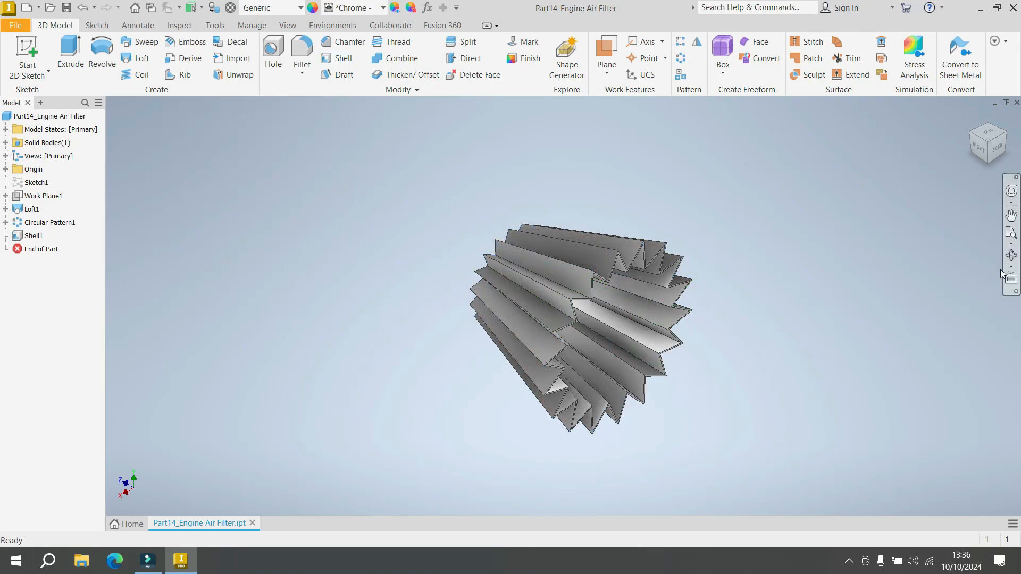
# Examine the shelled filter body from its smaller open end.
pyautogui.click(1011, 255)
pyautogui.moveTo(558, 368); pyautogui.dragTo(597, 394)
pyautogui.rightClick(750, 242)
pyautogui.click(764, 274)
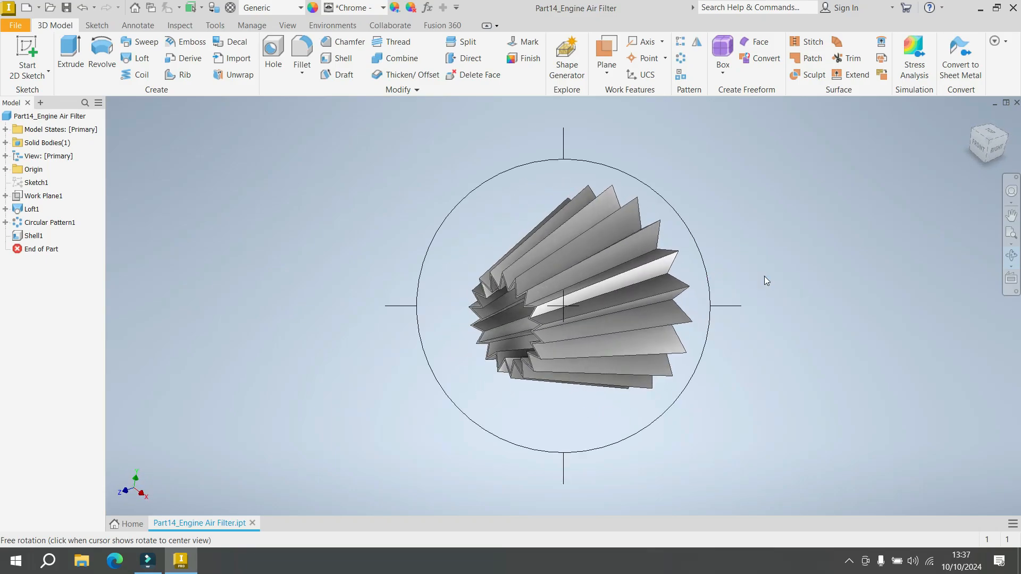
pyautogui.rightClick(781, 192)
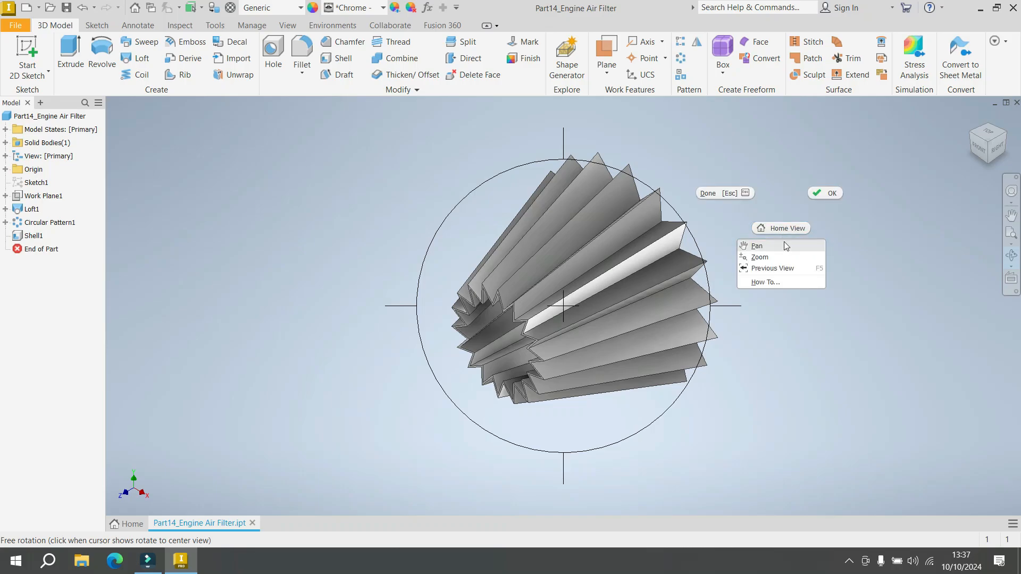
pyautogui.click(785, 240)
pyautogui.rightClick(770, 193)
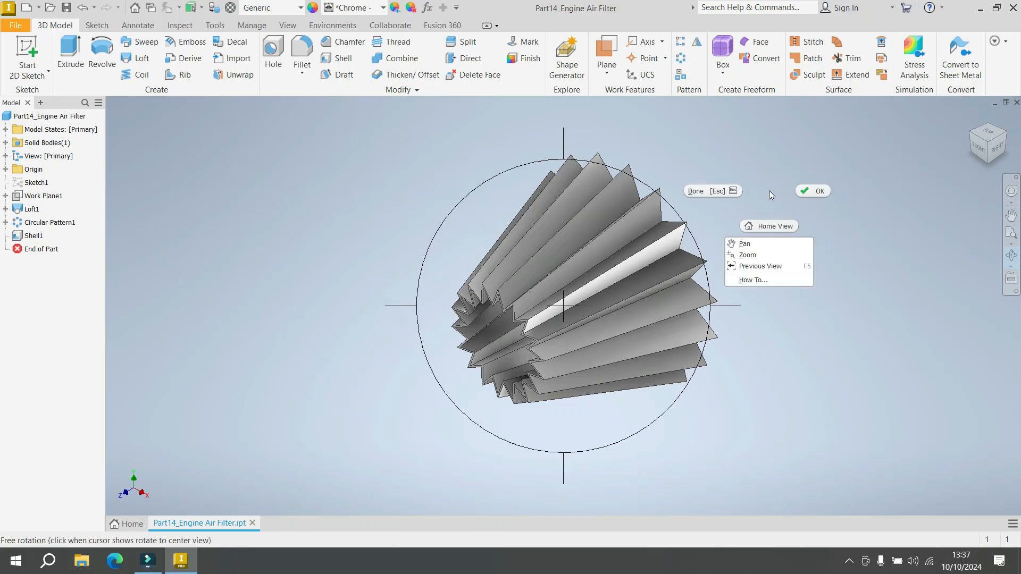
pyautogui.click(806, 192)
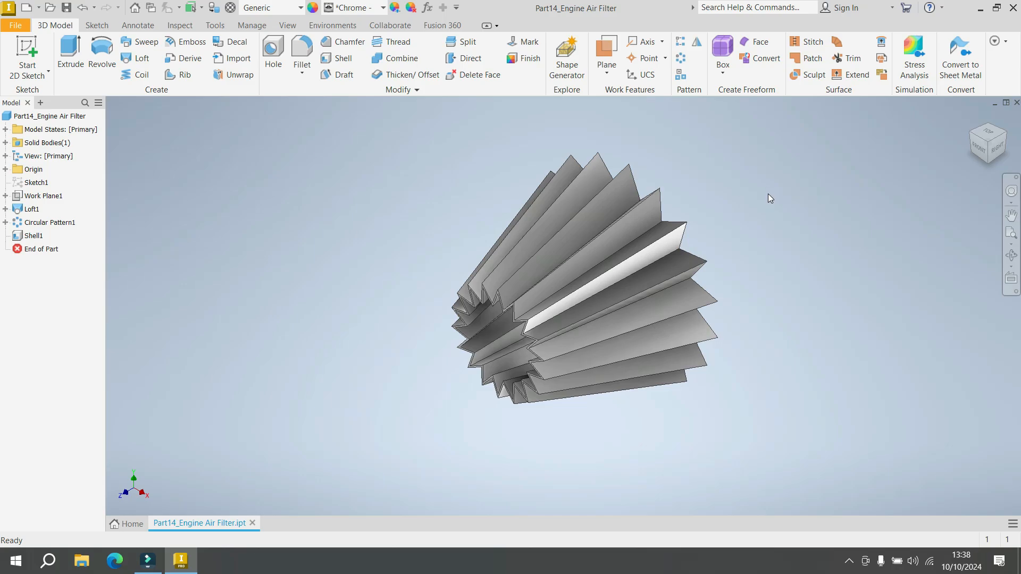
# Create a new sketch on the thin star-shaped rim face at the smaller end of the filter.
pyautogui.click(21, 47)
pyautogui.scroll(-5, 474, 289)
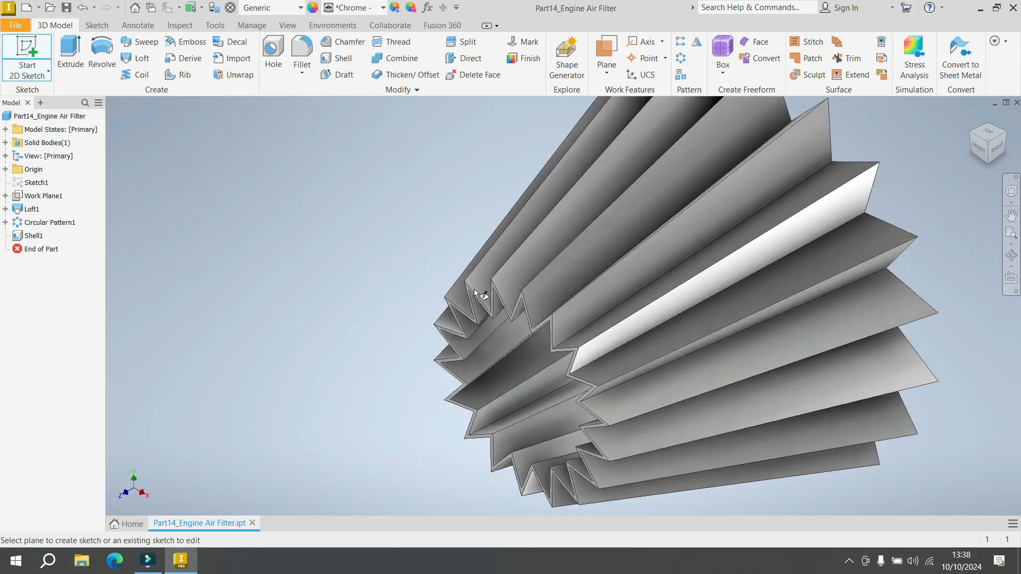
pyautogui.scroll(-3, 481, 298)
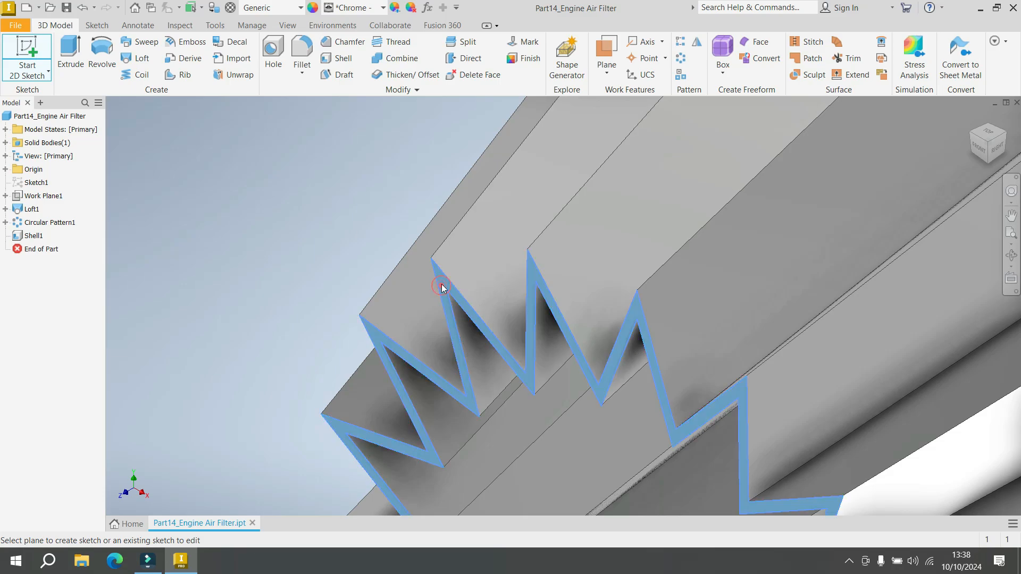
pyautogui.scroll(-5, 433, 290)
pyautogui.click(420, 293)
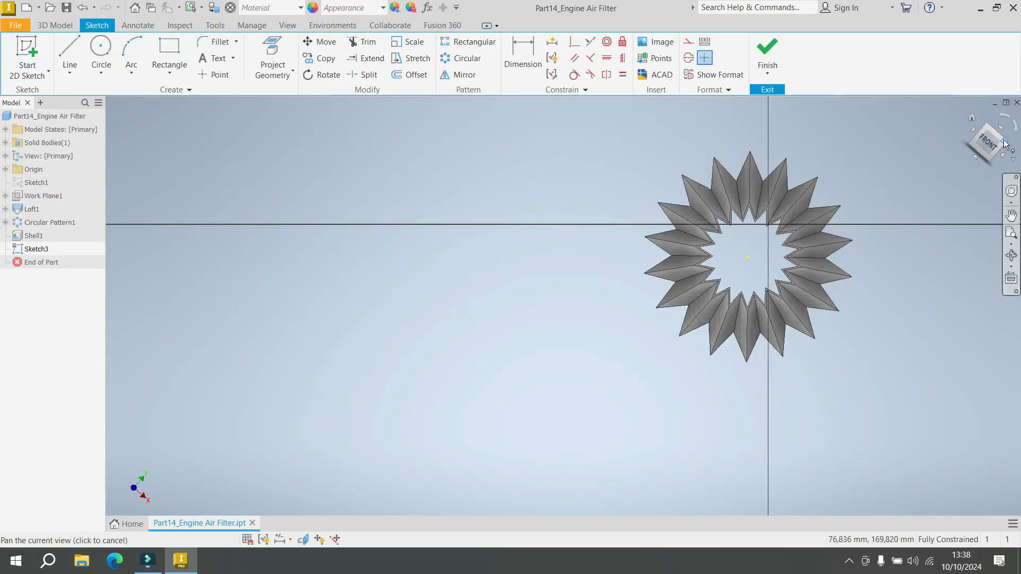
pyautogui.click(971, 120)
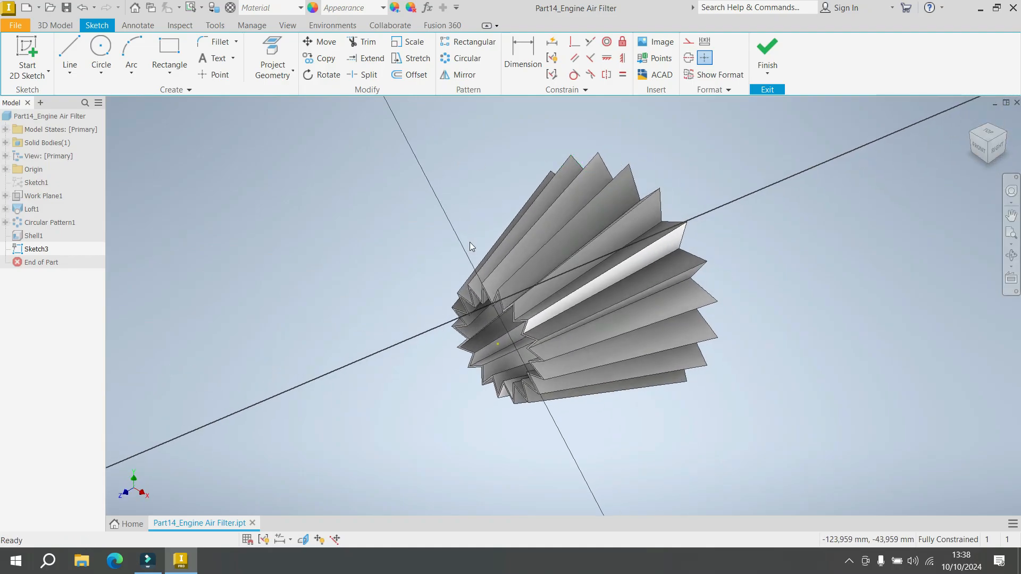
pyautogui.click(272, 56)
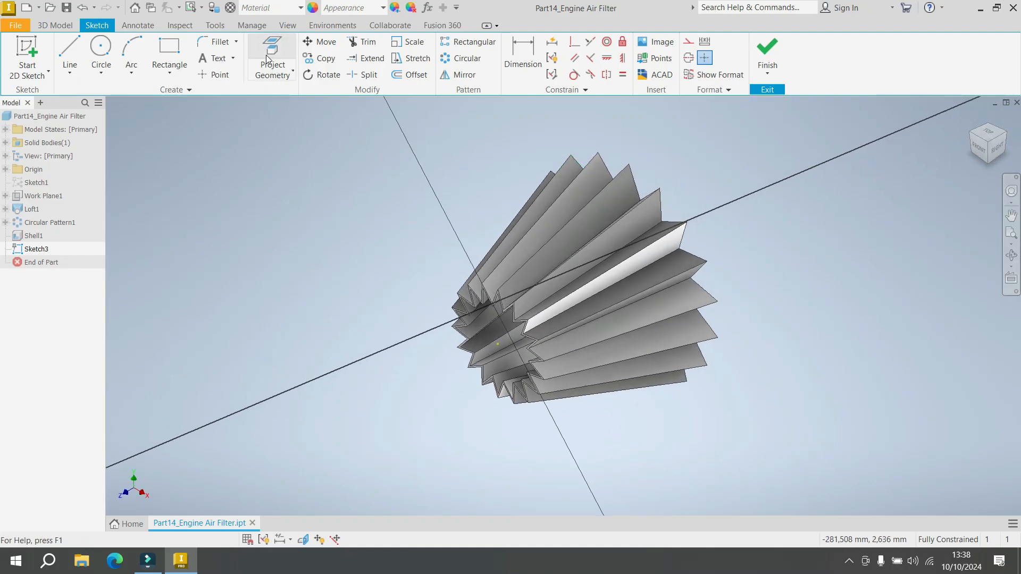
pyautogui.scroll(-6, 492, 293)
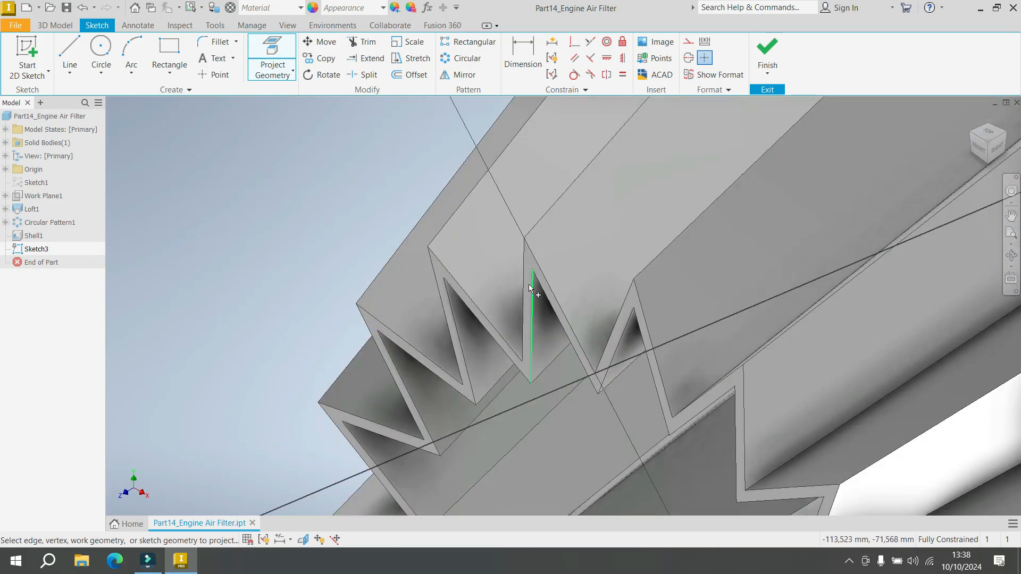
pyautogui.scroll(-3, 601, 366)
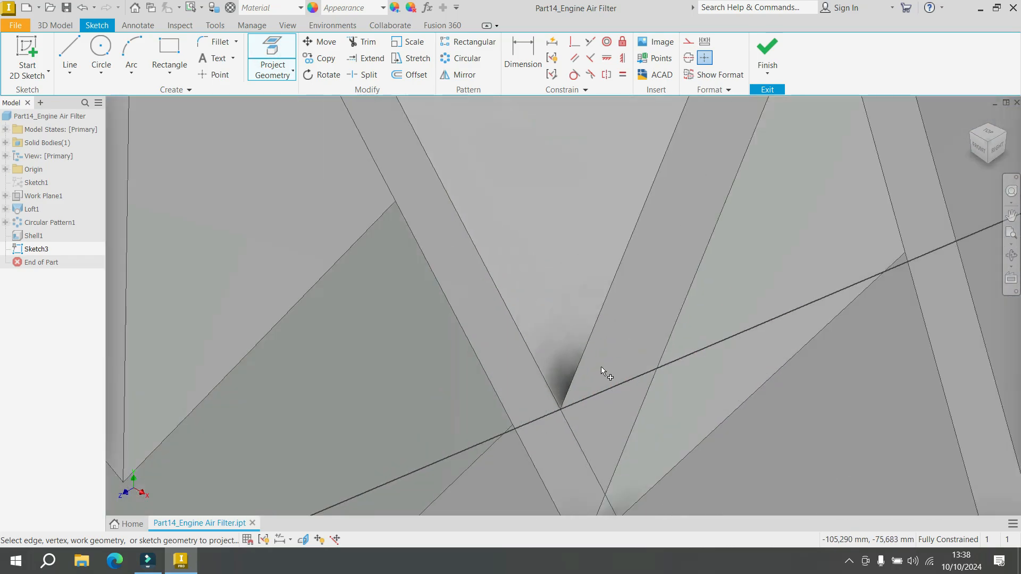
pyautogui.scroll(8, 600, 368)
pyautogui.scroll(-3, 601, 369)
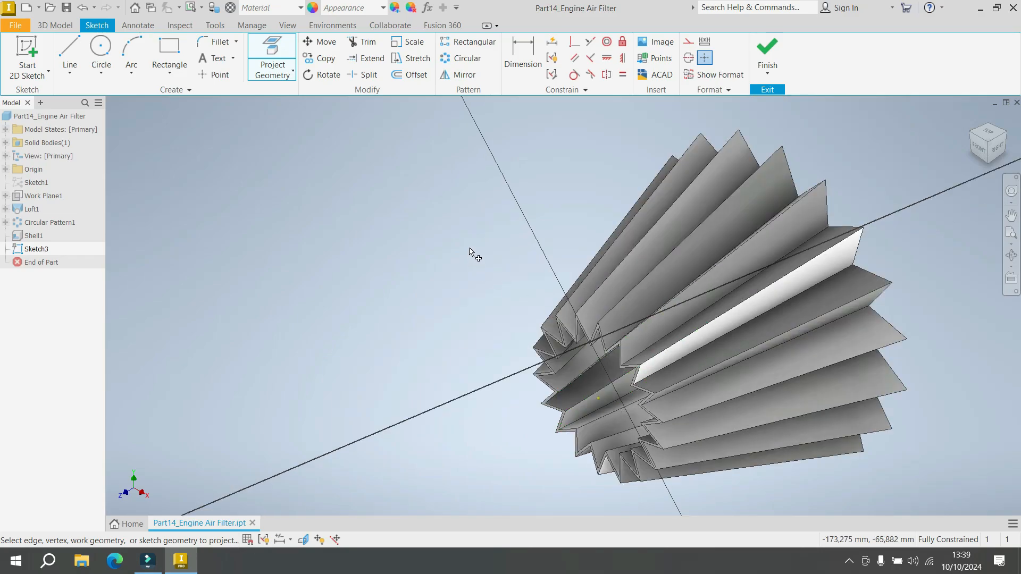
# Project the cut edges of the star-shaped rim into the sketch.
pyautogui.click(287, 78)
pyautogui.click(286, 79)
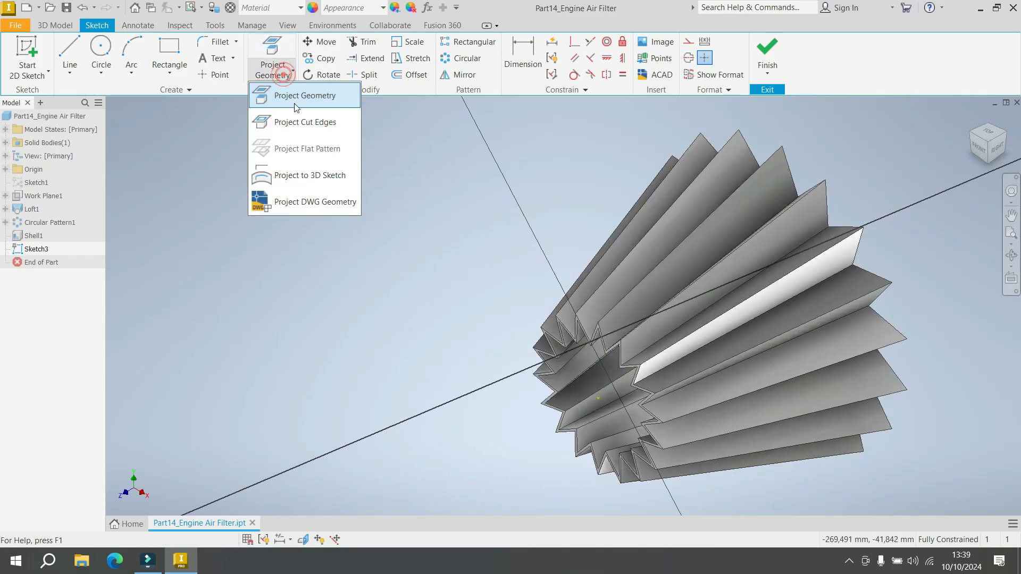
pyautogui.click(293, 119)
pyautogui.scroll(-1, 544, 355)
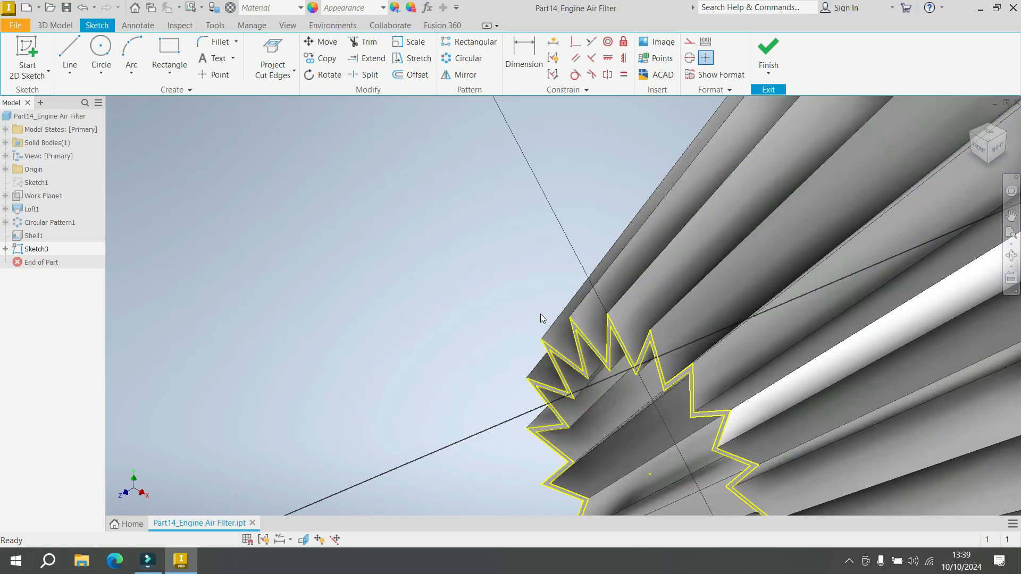
pyautogui.scroll(3, 541, 319)
pyautogui.scroll(-1, 584, 395)
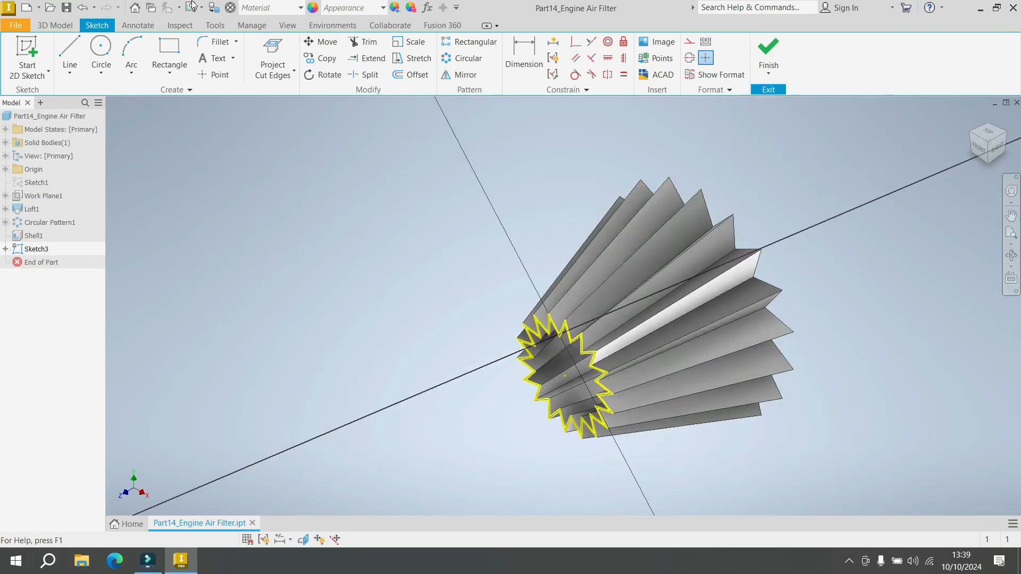
# Draw a circle about 73 mm in diameter from the star's centre point out to the fin tips.
pyautogui.click(101, 50)
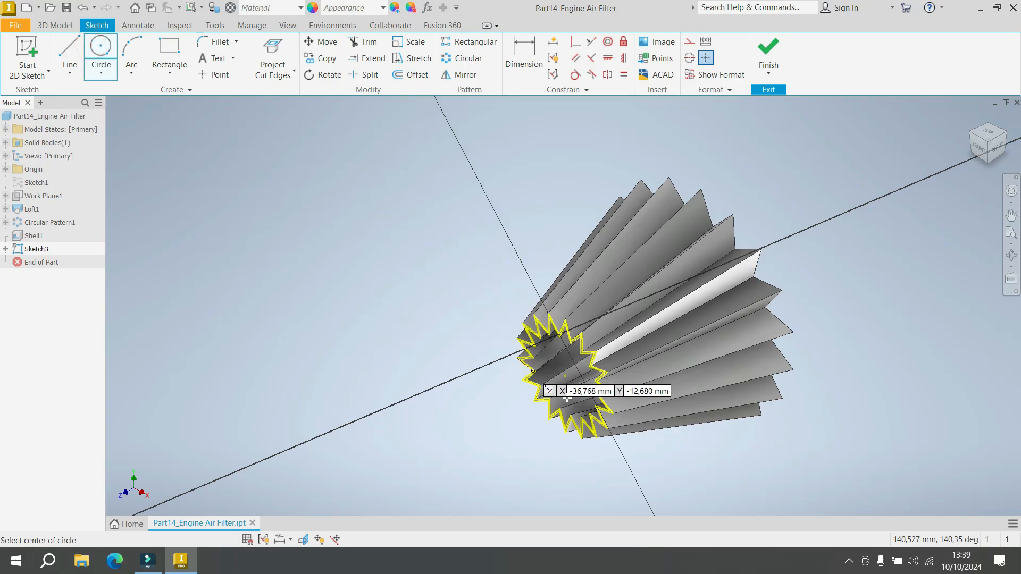
pyautogui.scroll(-2, 566, 377)
pyautogui.scroll(-2, 566, 376)
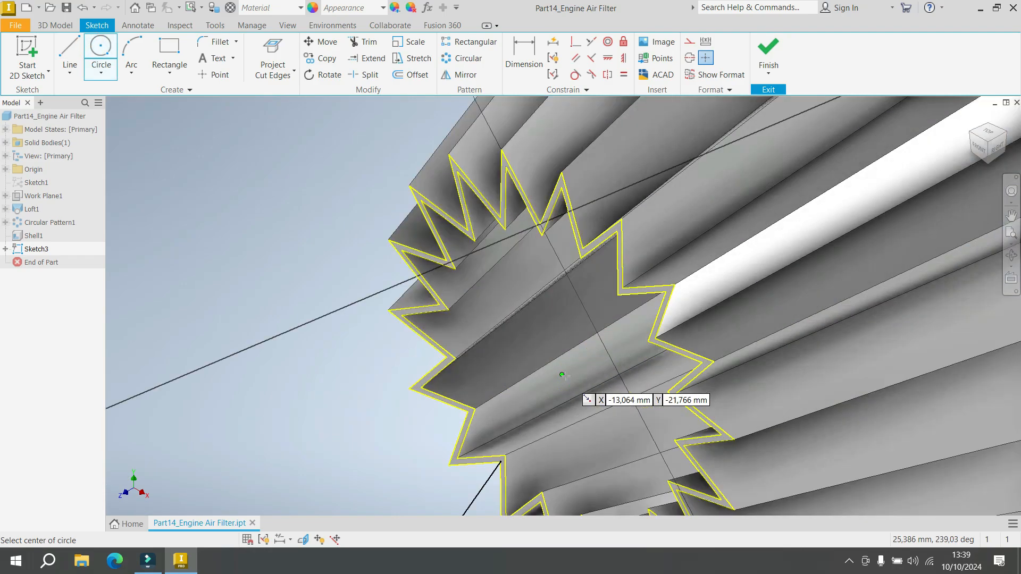
pyautogui.click(562, 373)
pyautogui.scroll(4, 563, 374)
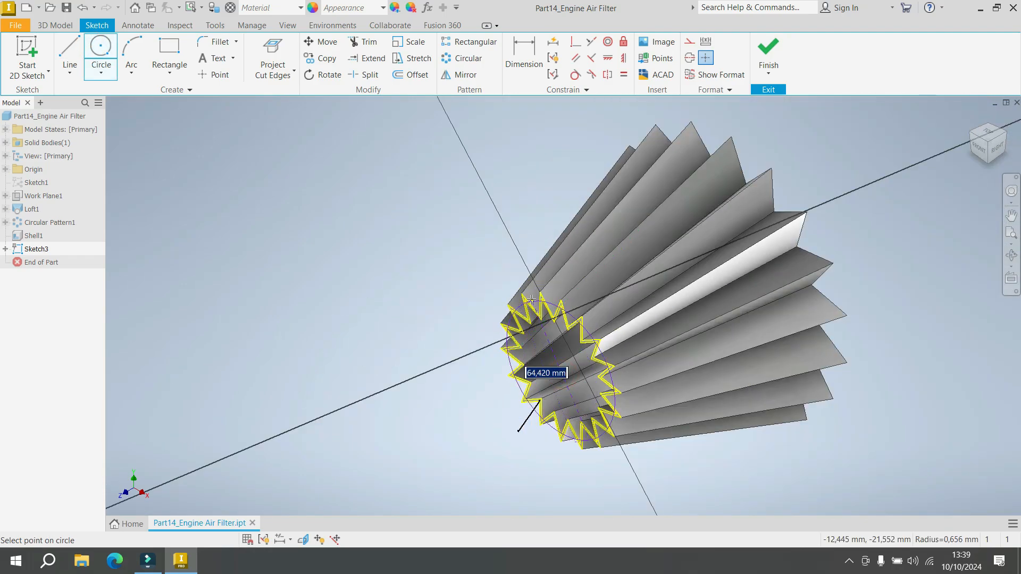
pyautogui.scroll(-3, 563, 374)
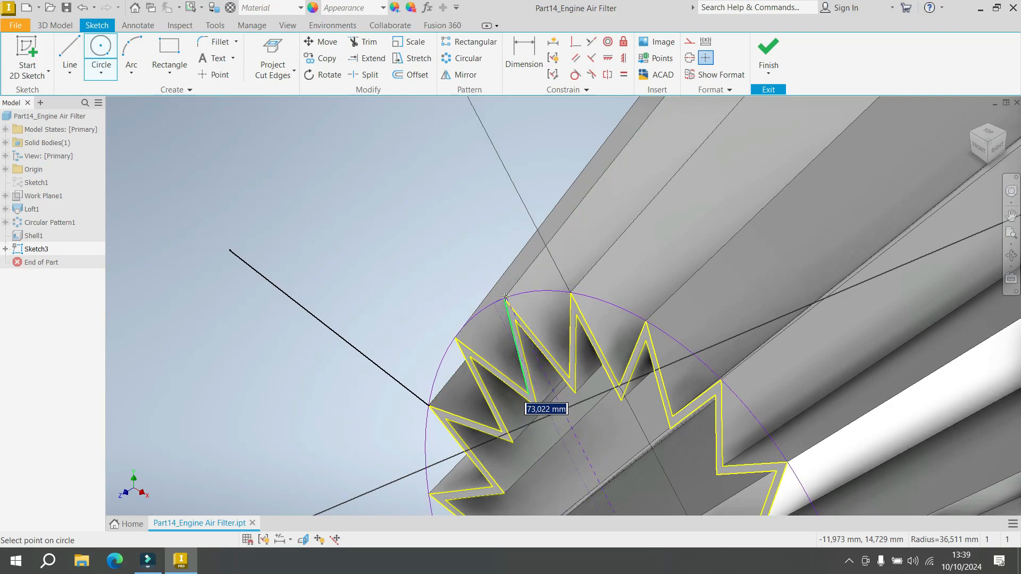
pyautogui.click(502, 299)
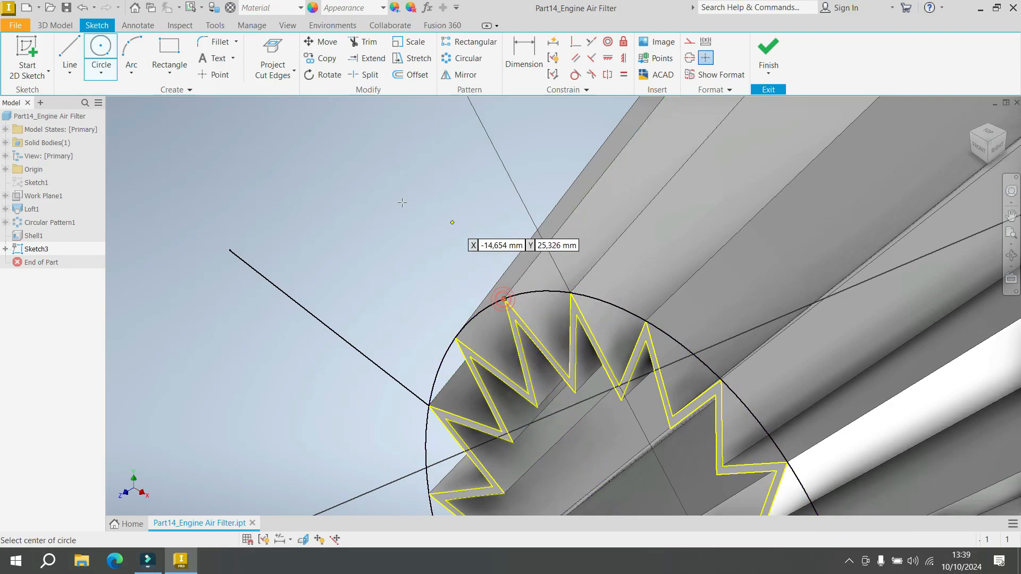
# Extrude the whole circular area at the smaller end, including the star rim profile, 17.5 mm outward as a joined solid end cap.
pyautogui.scroll(-5, 362, 186)
pyautogui.scroll(5, 370, 199)
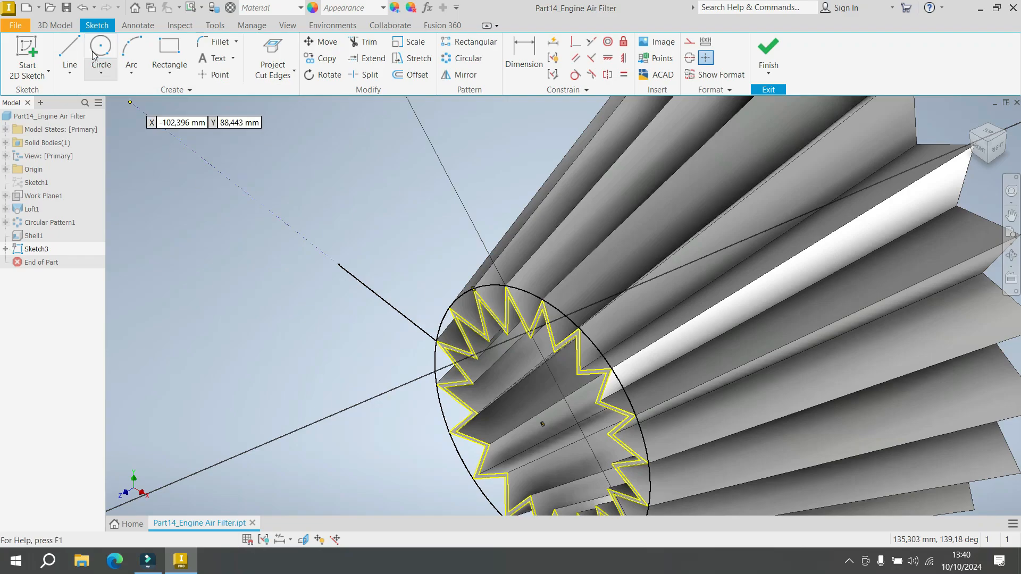
pyautogui.click(63, 28)
pyautogui.click(71, 49)
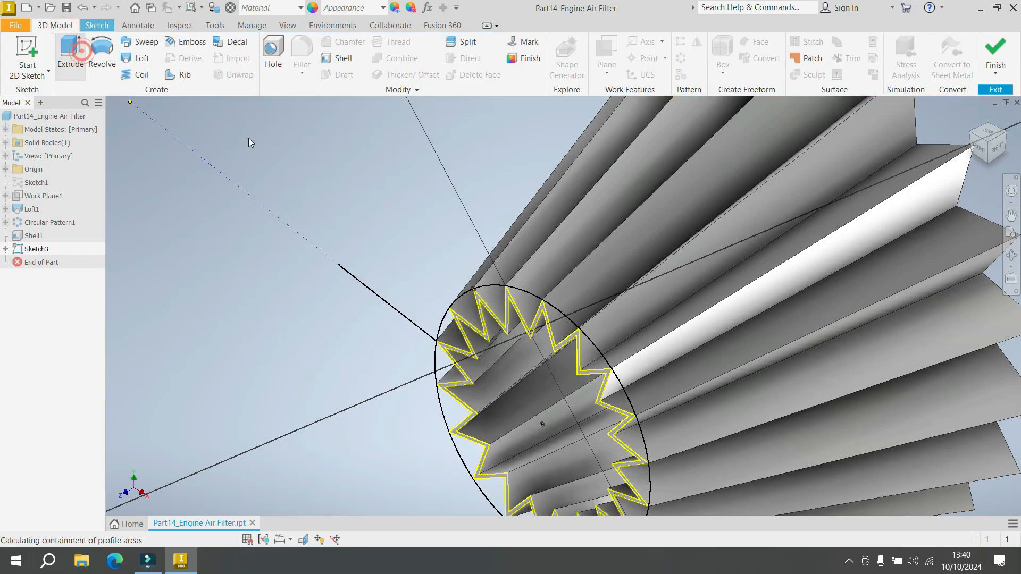
pyautogui.scroll(5, 381, 205)
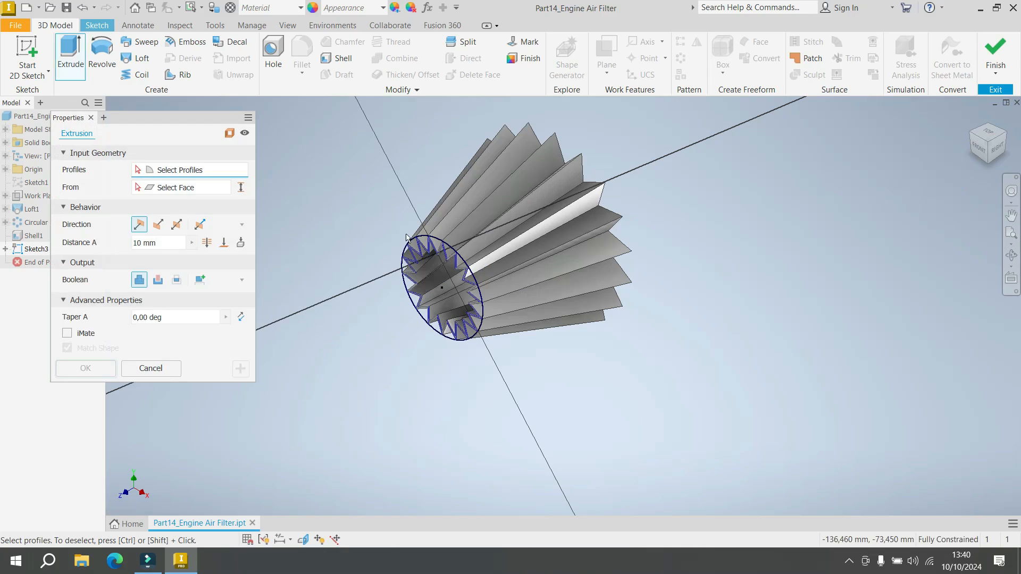
pyautogui.scroll(-3, 407, 241)
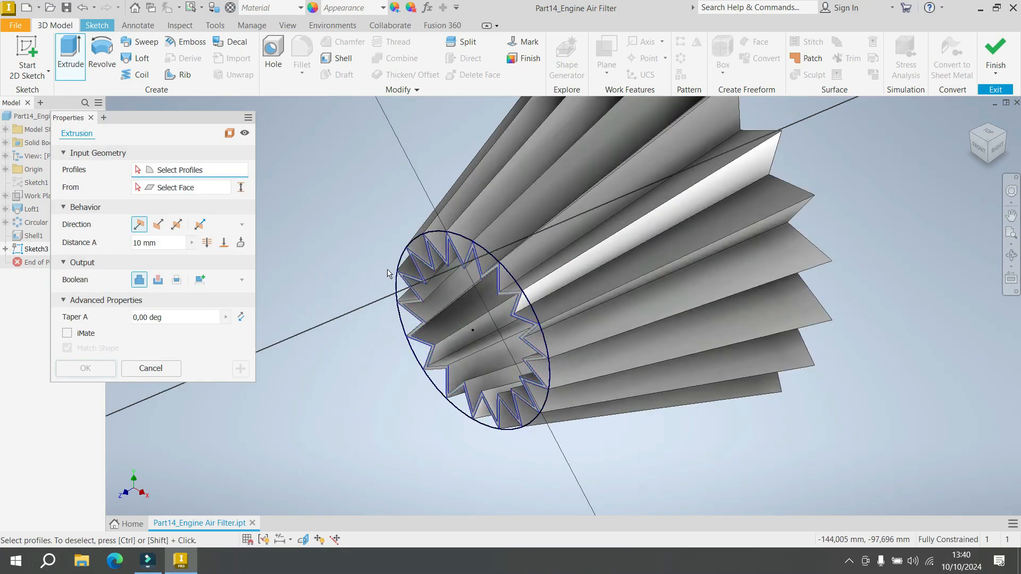
pyautogui.click(418, 239)
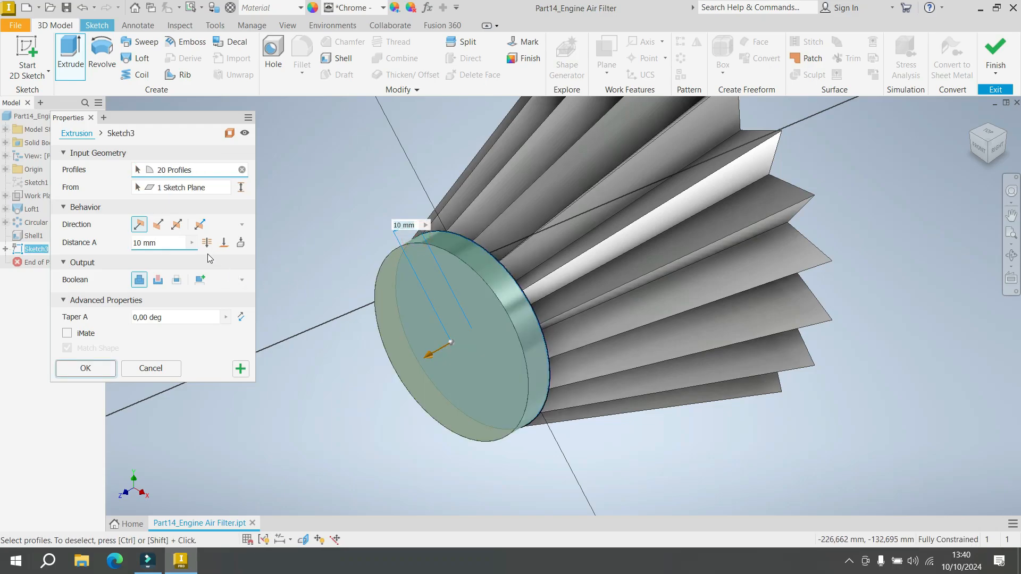
pyautogui.click(155, 245)
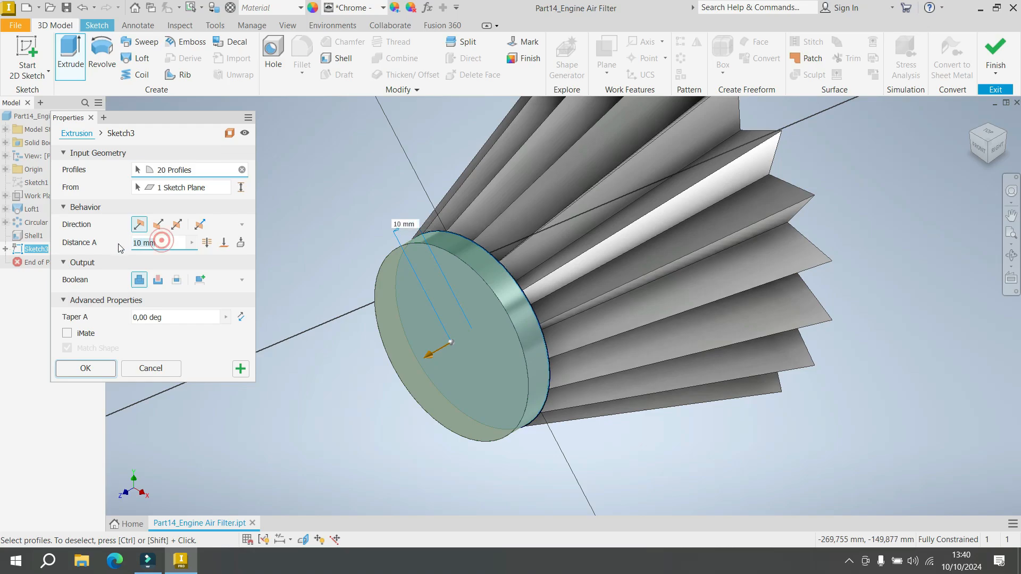
pyautogui.write('17.5')
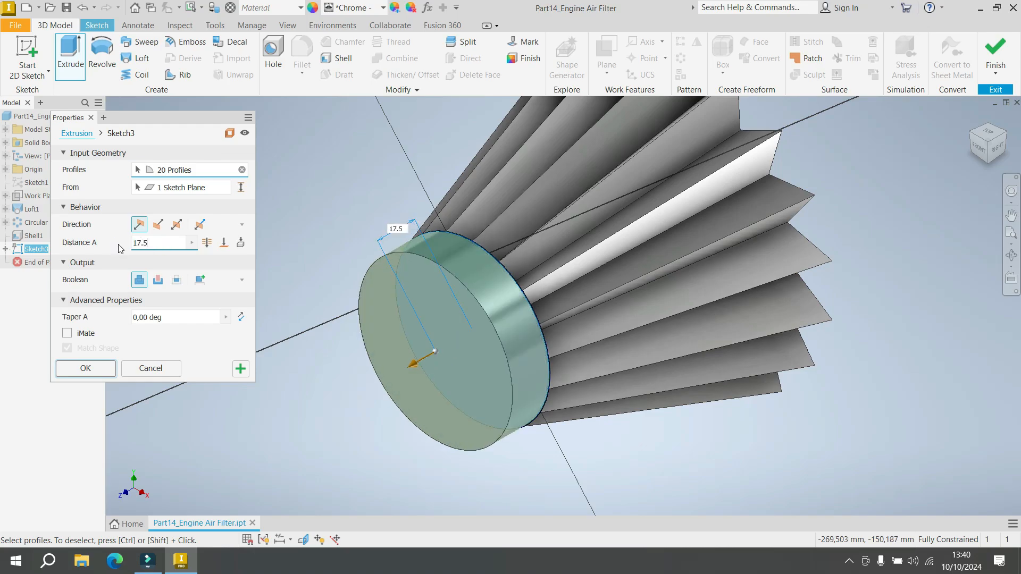
pyautogui.click(89, 367)
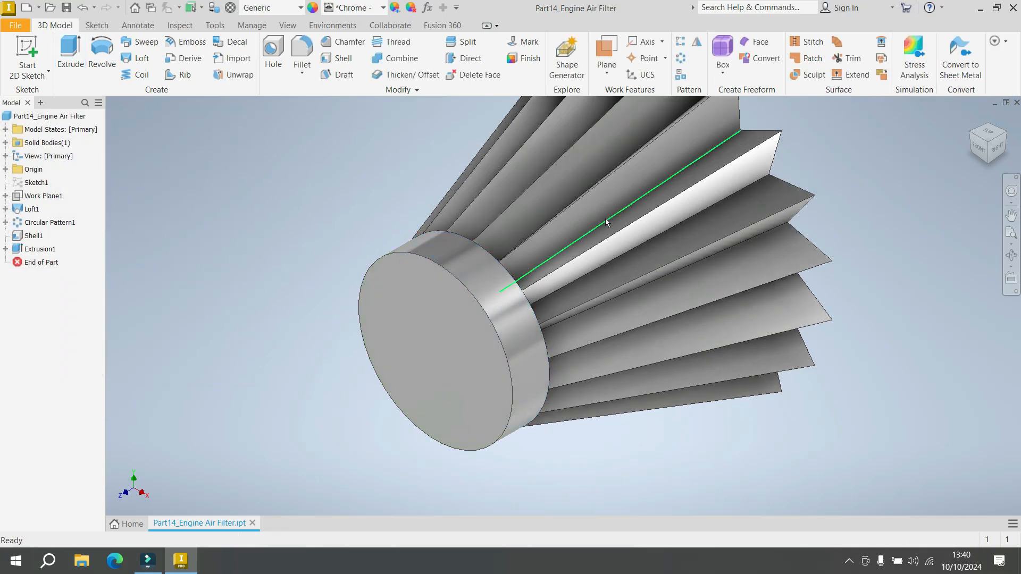
# Create a new sketch on the thin star-shaped rim face at the larger open end of the filter.
pyautogui.scroll(2, 755, 221)
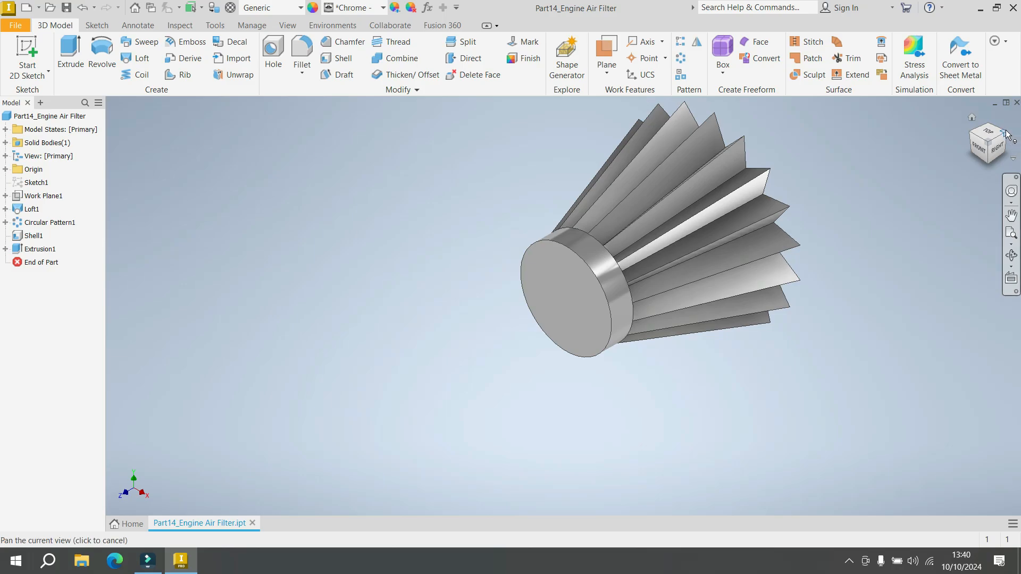
pyautogui.click(1016, 148)
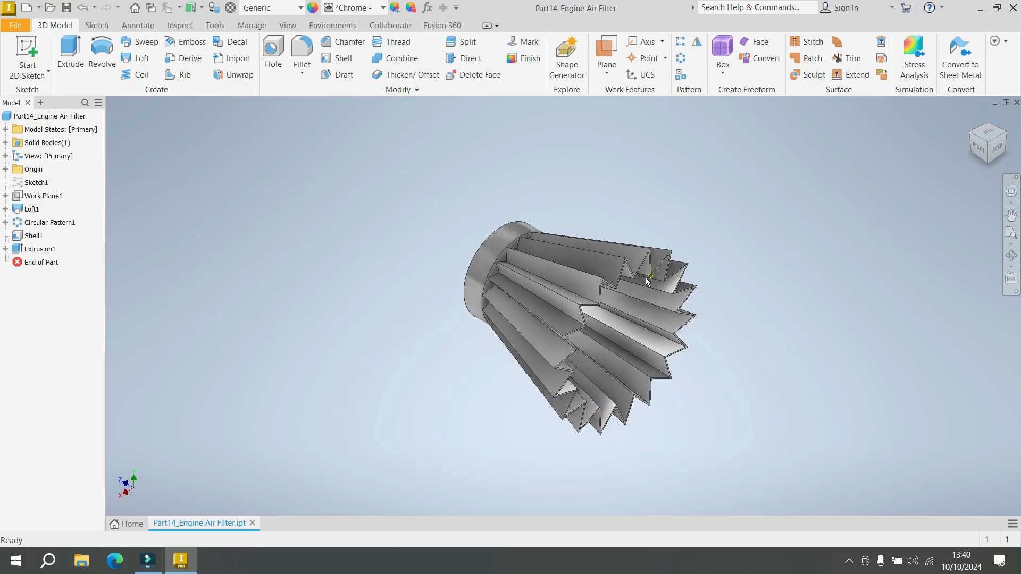
pyautogui.scroll(-3, 646, 279)
pyautogui.scroll(-2, 624, 274)
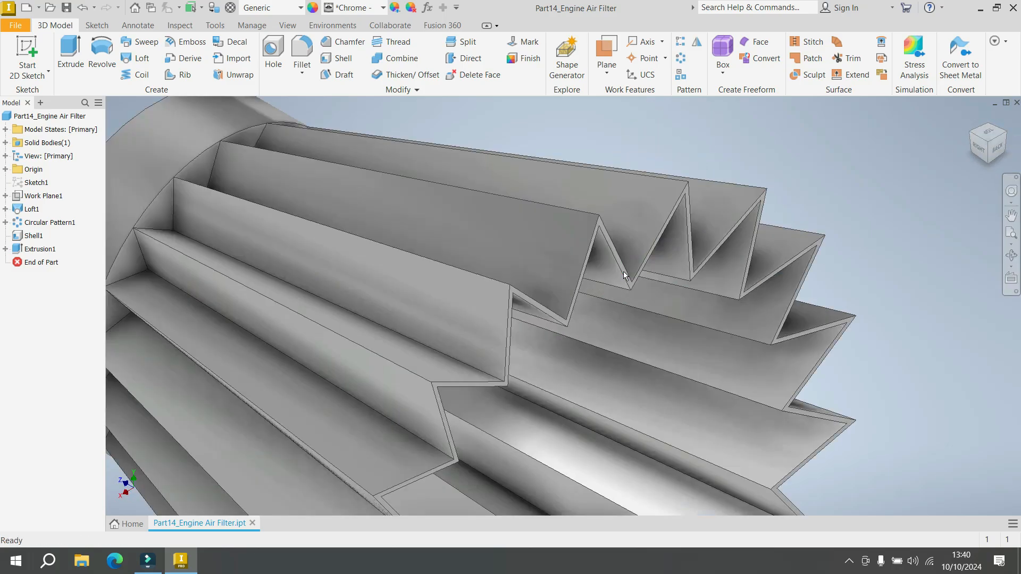
pyautogui.click(27, 53)
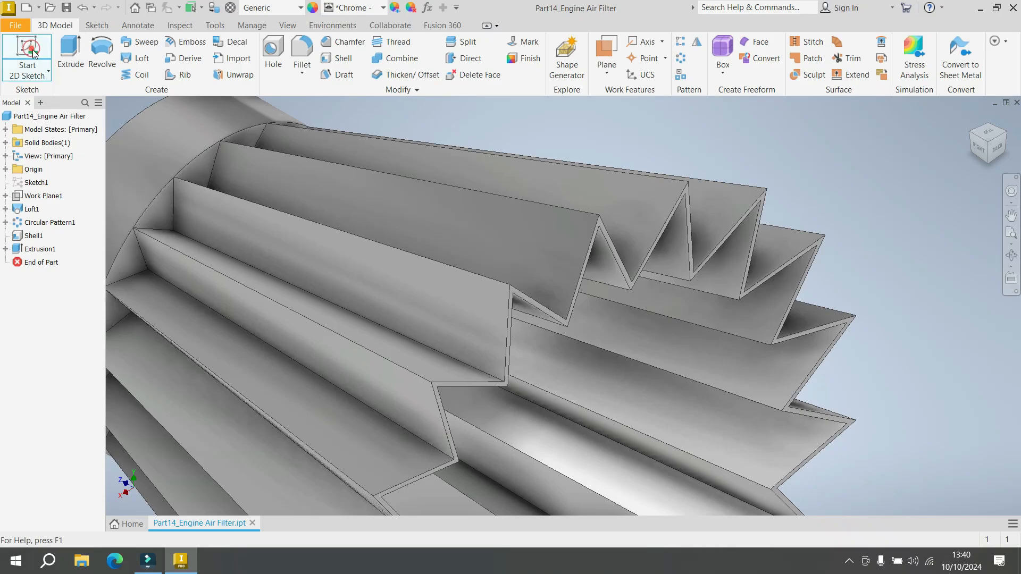
pyautogui.scroll(-2, 712, 242)
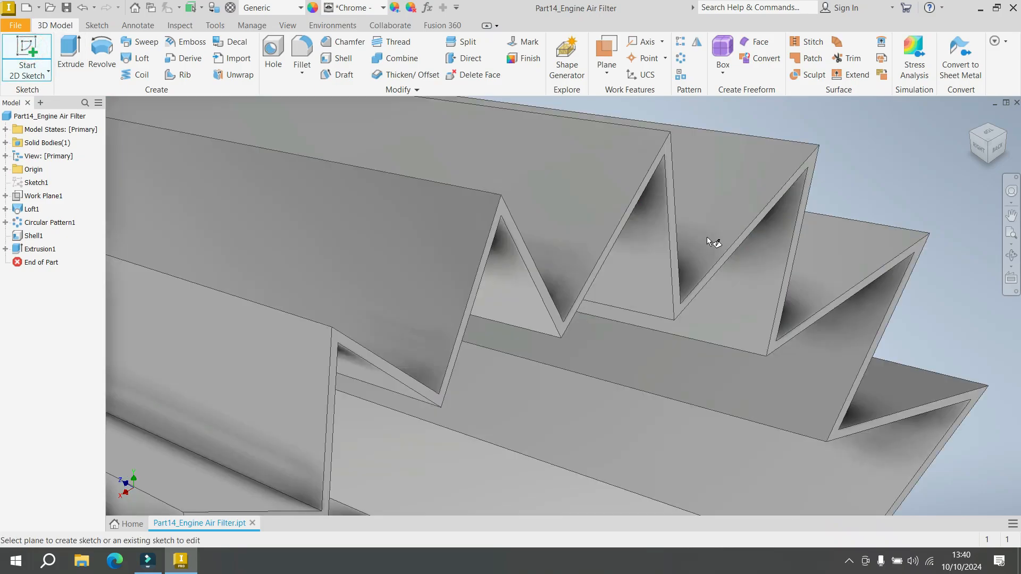
pyautogui.click(675, 247)
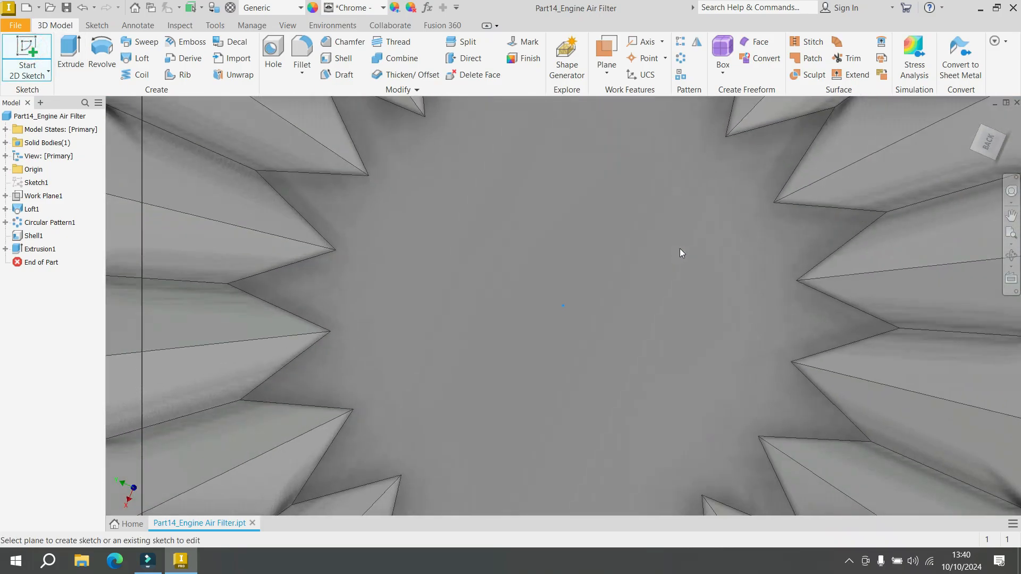
# Project the cut edges of the larger star-shaped rim into the new sketch.
pyautogui.click(972, 119)
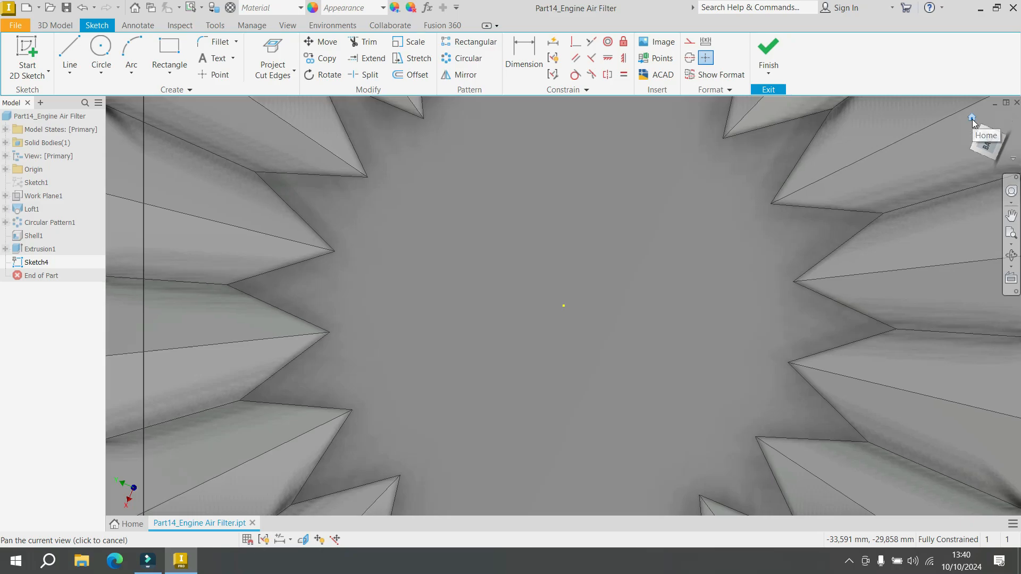
pyautogui.click(1005, 137)
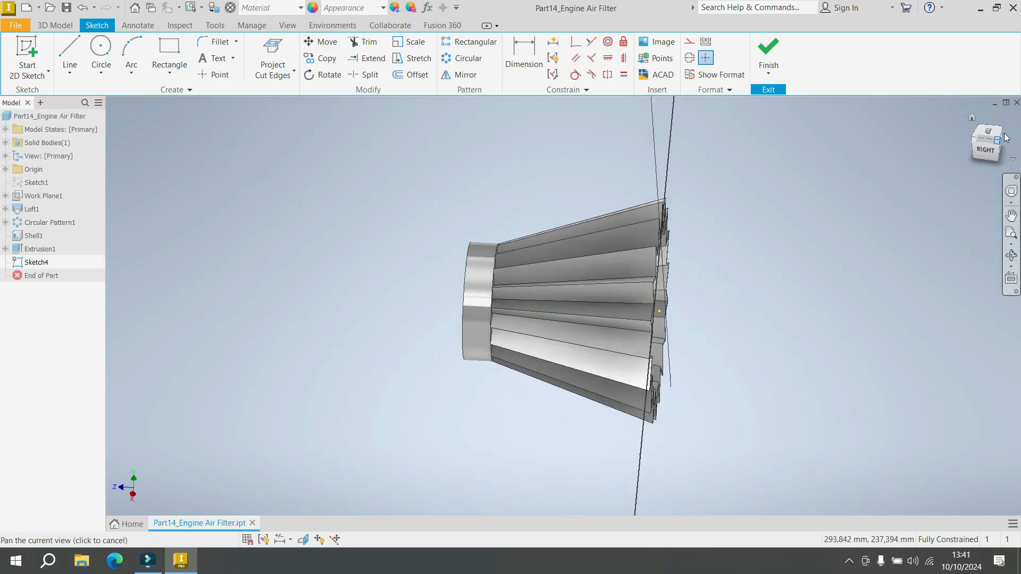
pyautogui.click(293, 70)
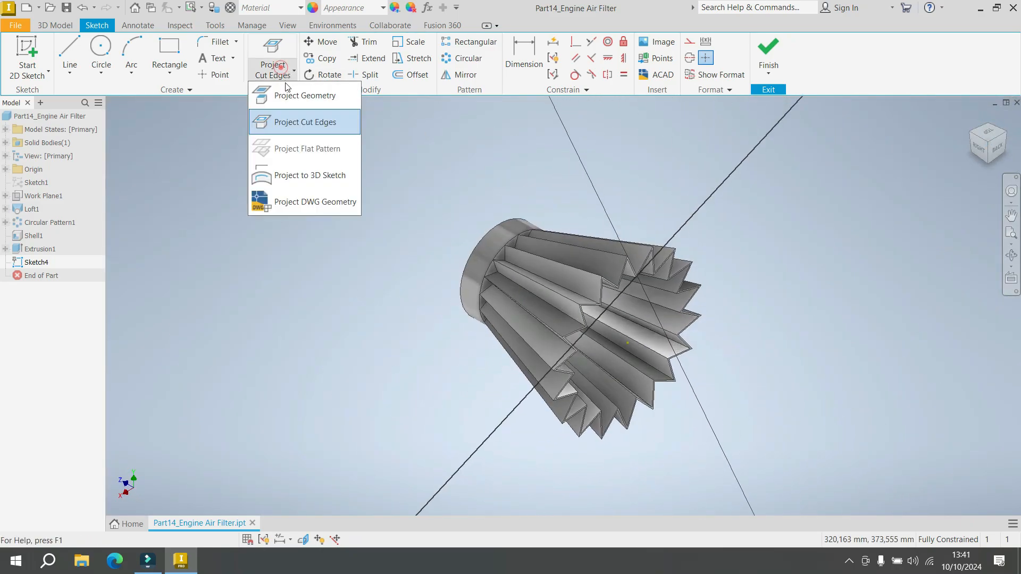
pyautogui.click(293, 113)
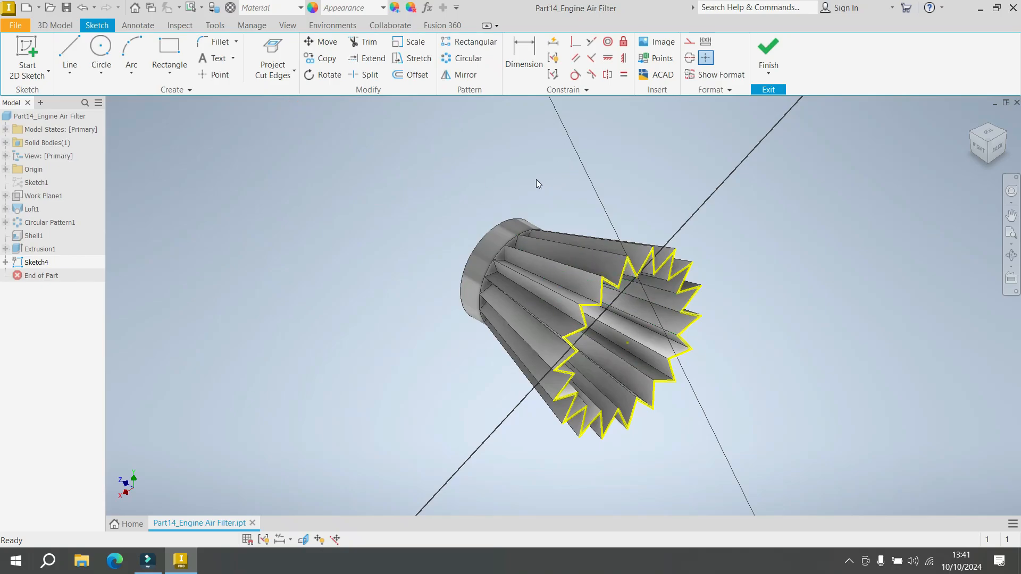
# Convert all the projected star edges in the sketch to construction lines.
pyautogui.moveTo(536, 180)
pyautogui.mouseDown()
pyautogui.moveTo(719, 468)
pyautogui.moveTo(757, 476)
pyautogui.mouseUp()
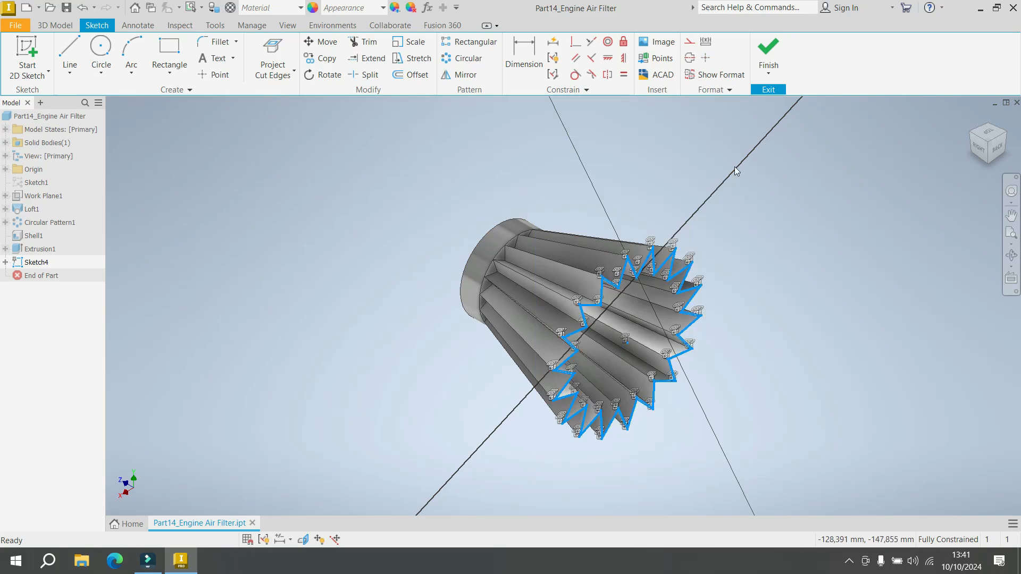
pyautogui.click(694, 43)
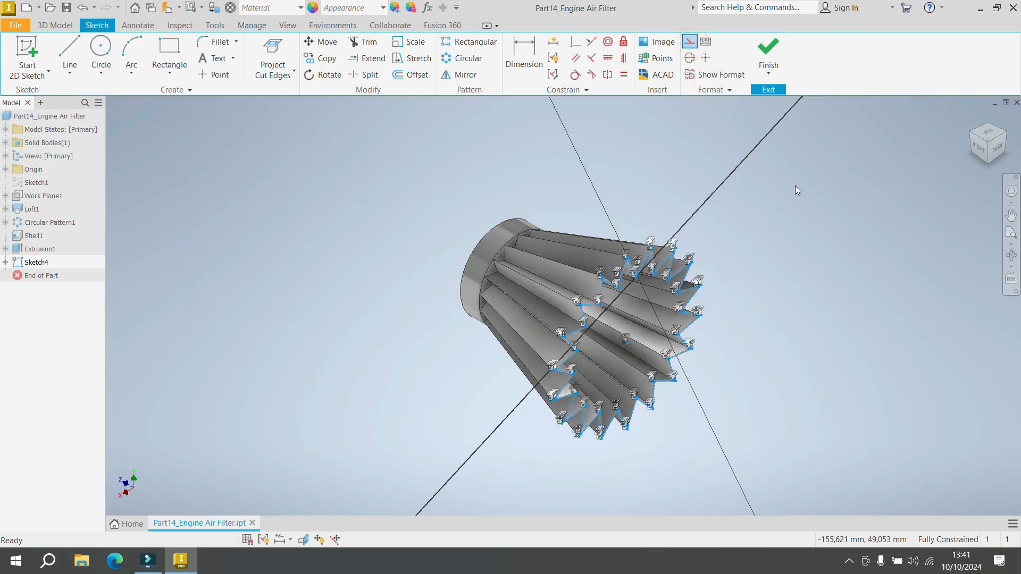
pyautogui.click(810, 190)
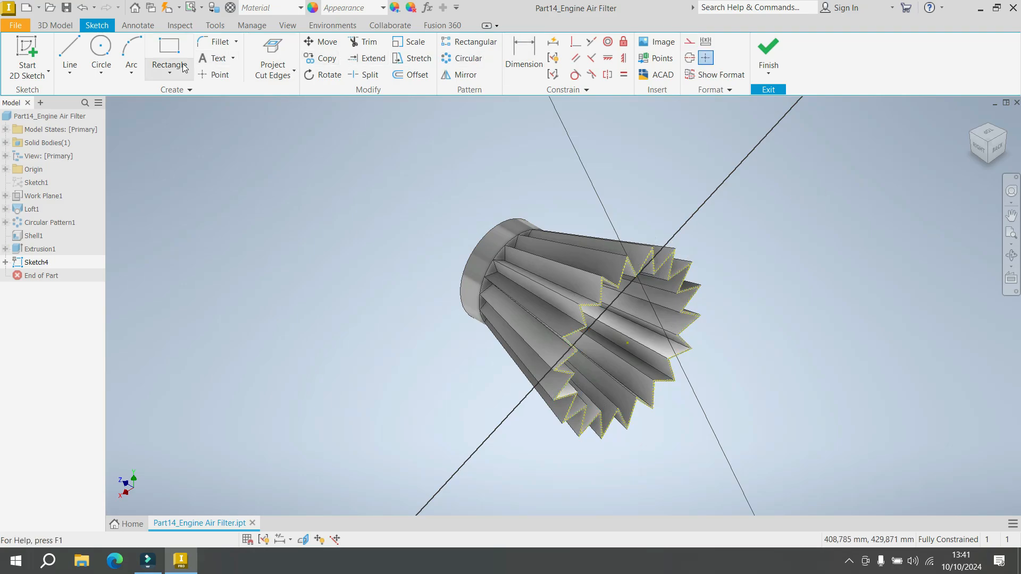
# Draw a circle from the star's centre point out to a fin tip at the larger end.
pyautogui.click(101, 47)
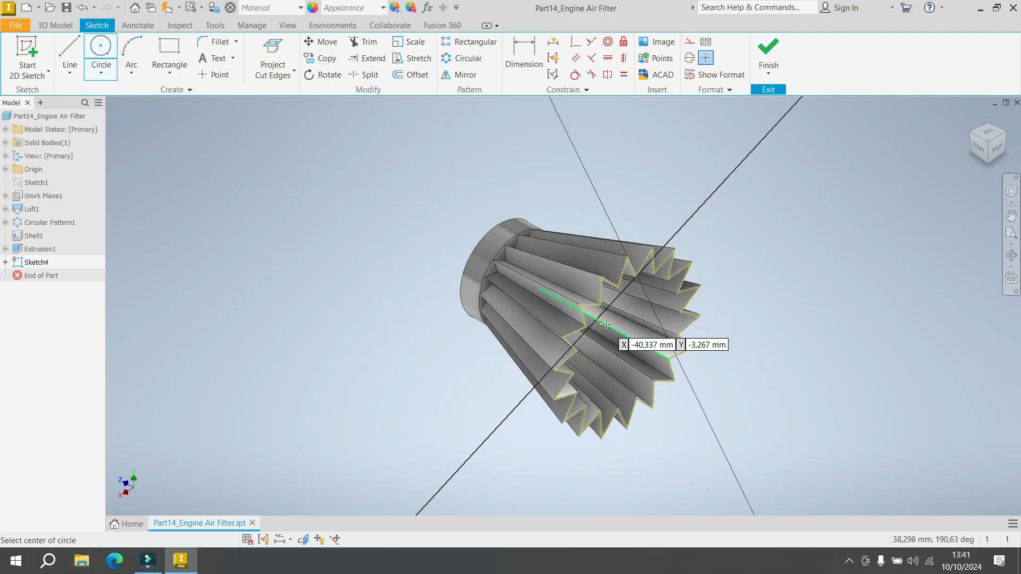
pyautogui.click(626, 344)
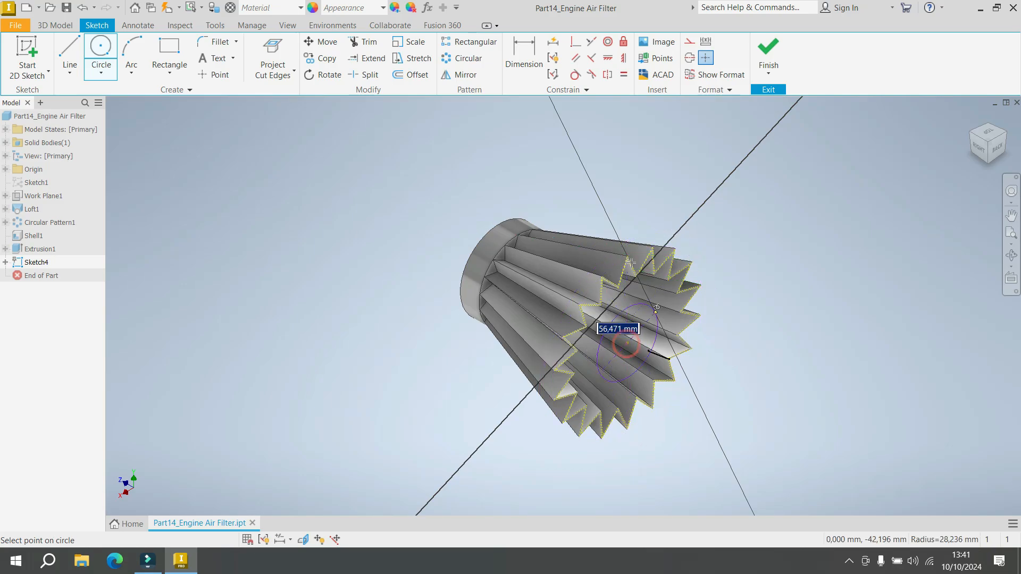
pyautogui.scroll(5, 625, 320)
pyautogui.click(618, 246)
pyautogui.scroll(-3, 618, 247)
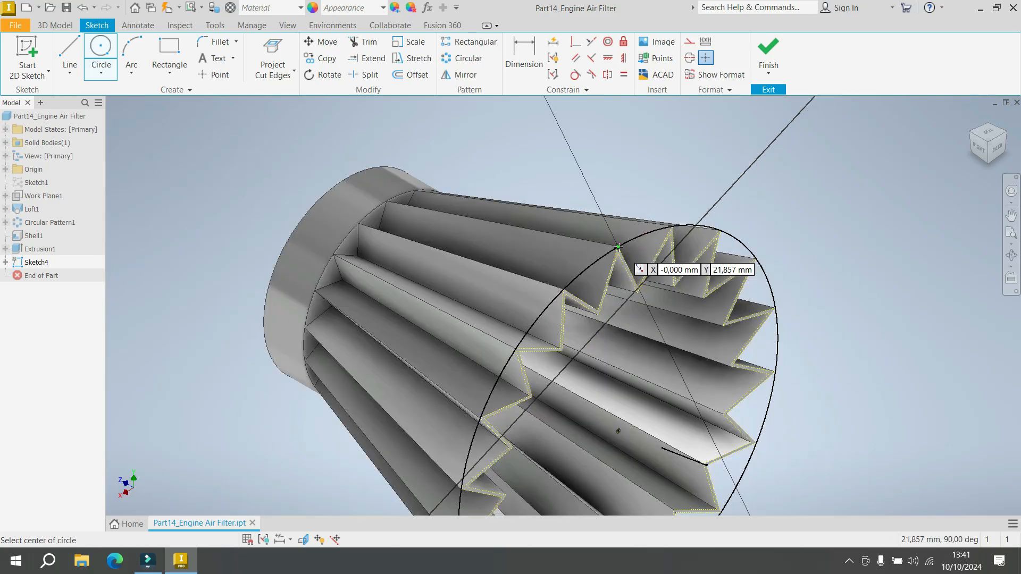
# Extrude the circle at the larger end 17.5 mm outward, joined to the filter body as a second end cap.
pyautogui.scroll(-3, 618, 246)
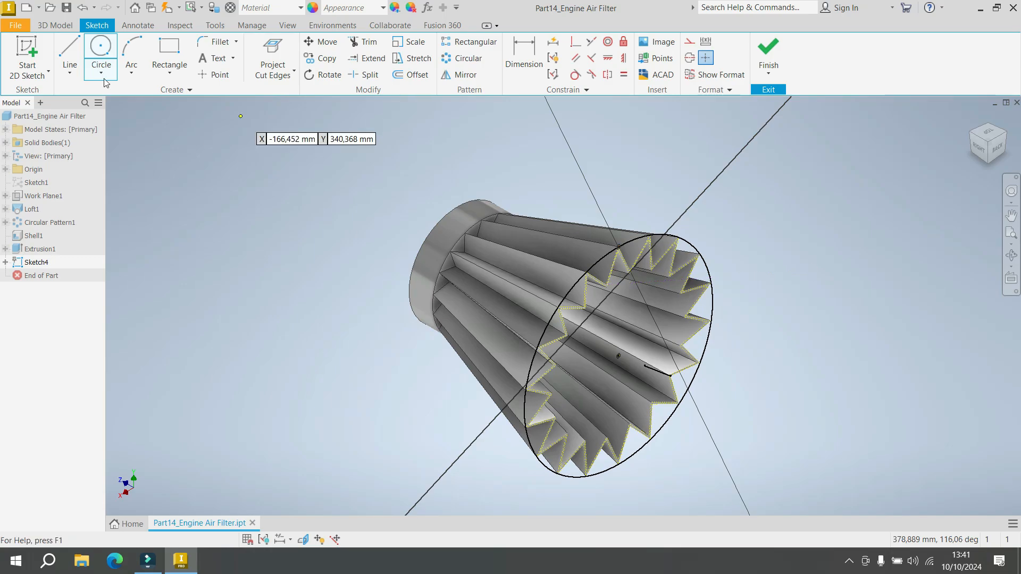
pyautogui.click(61, 27)
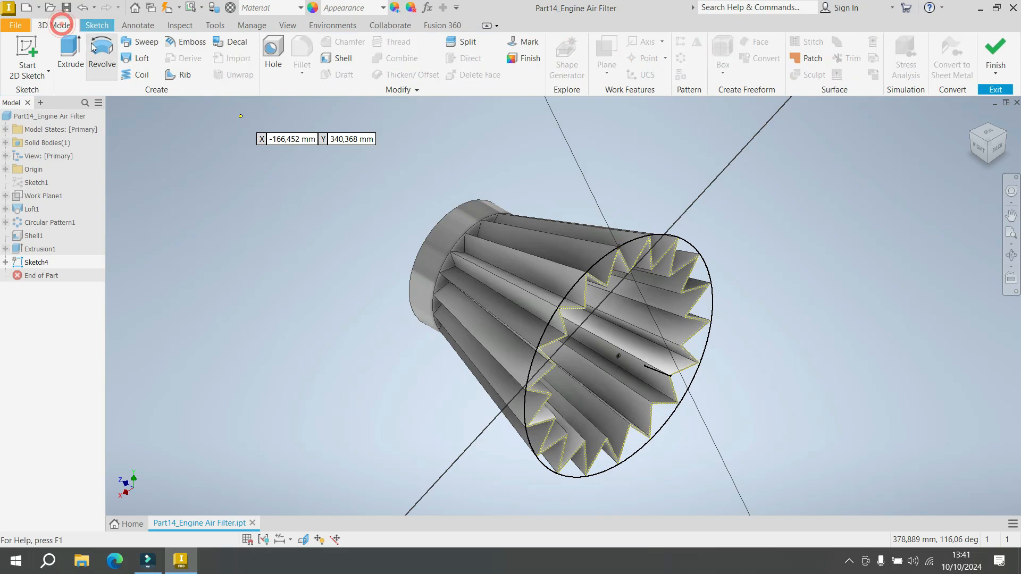
pyautogui.click(70, 51)
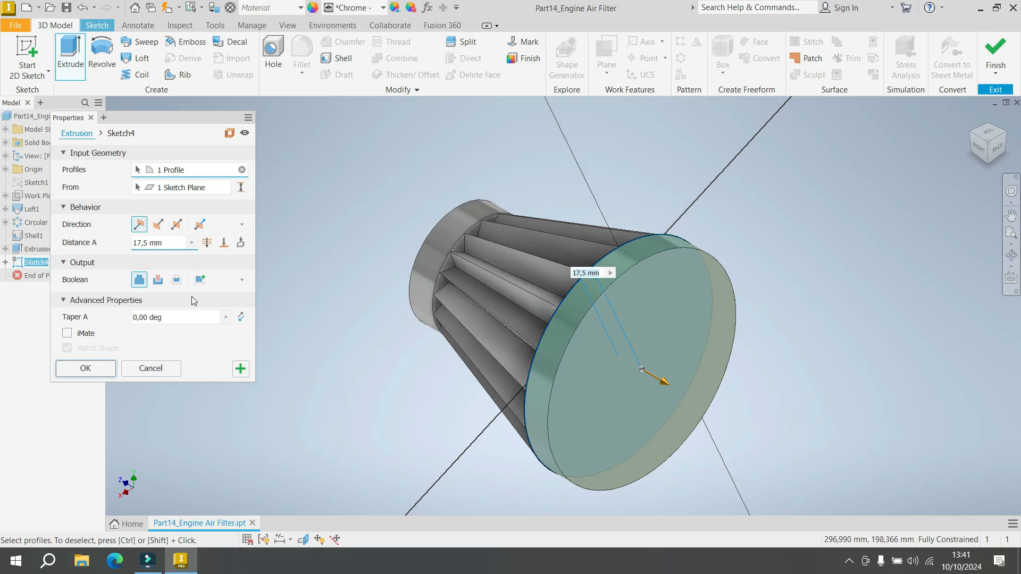
pyautogui.click(85, 369)
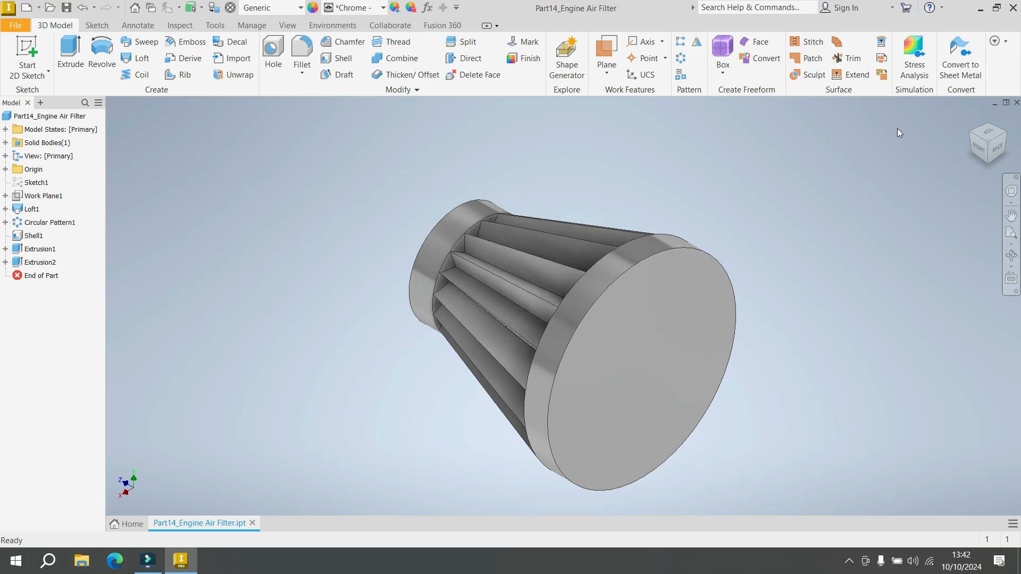
# Apply the Gold appearance from the Inventor Material Library to the lofted fin and its circular pattern.
pyautogui.click(973, 127)
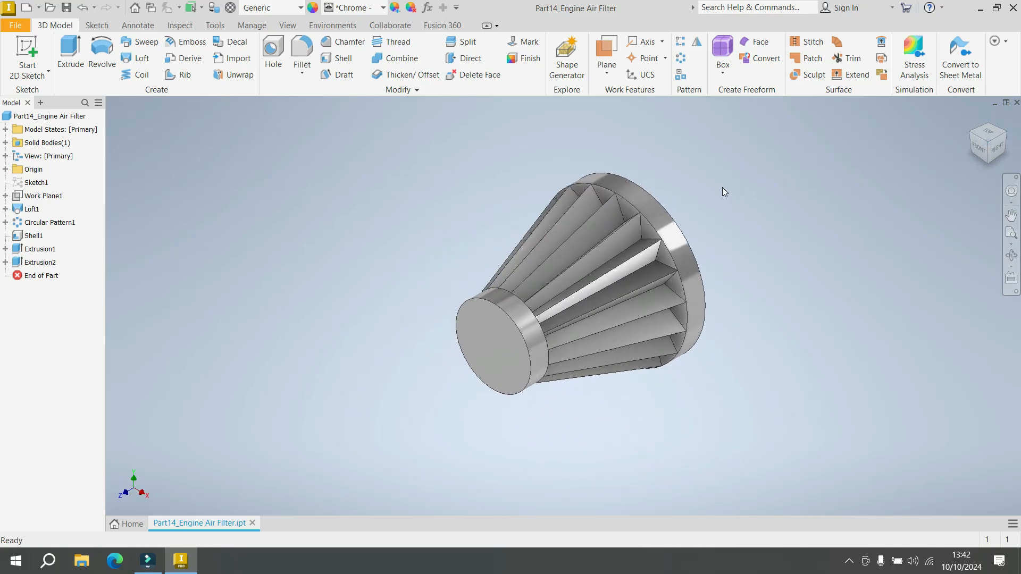
pyautogui.click(32, 209)
pyautogui.keyDown('ctrl'); pyautogui.click(48, 223); pyautogui.keyUp('ctrl')
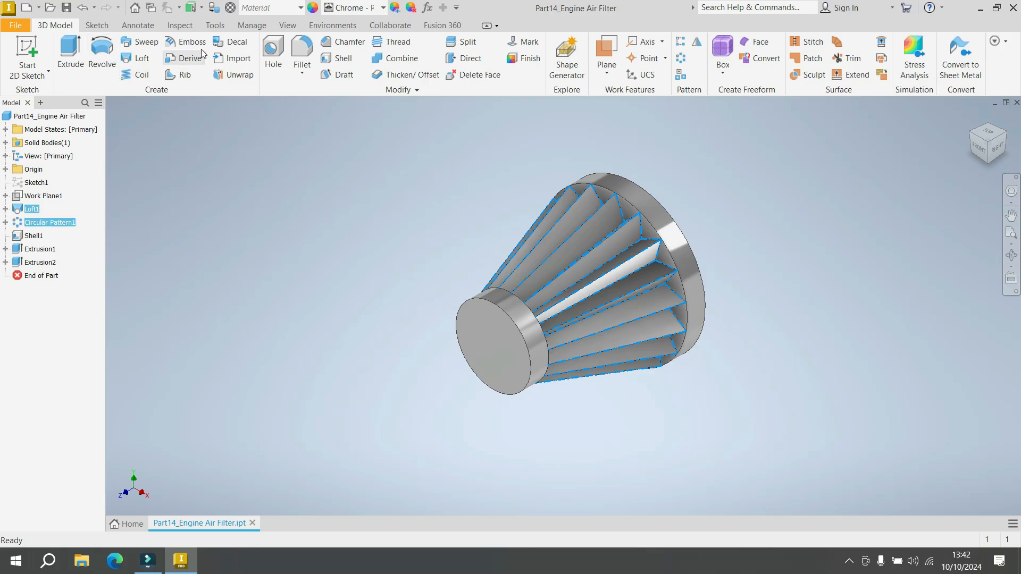
pyautogui.click(349, 8)
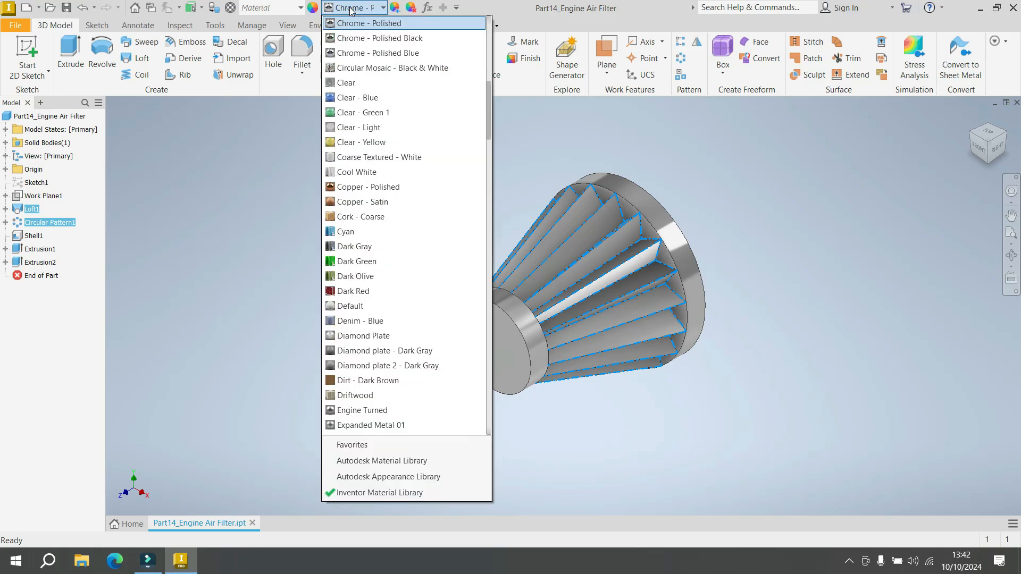
pyautogui.scroll(-8, 381, 257)
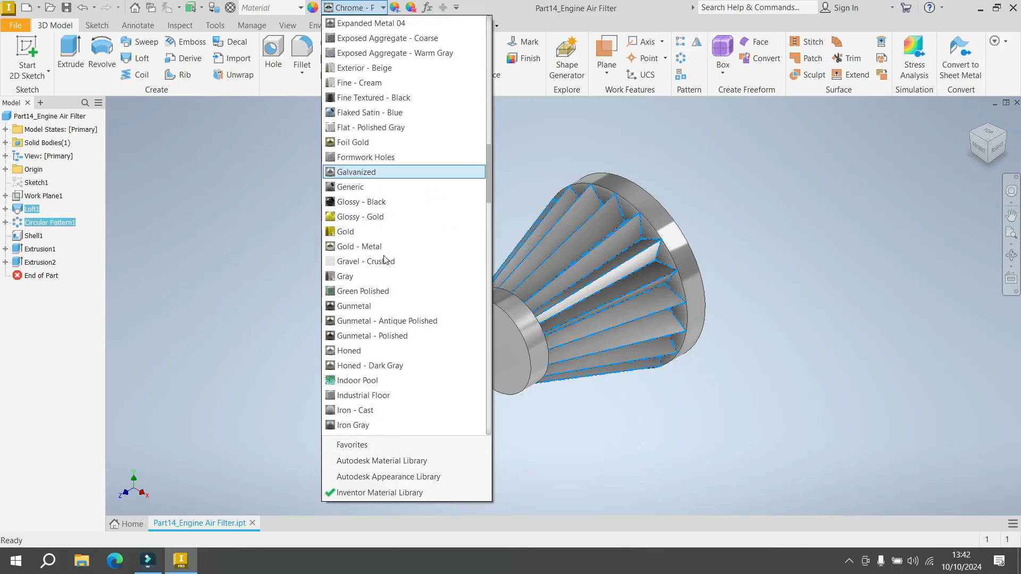
pyautogui.click(357, 228)
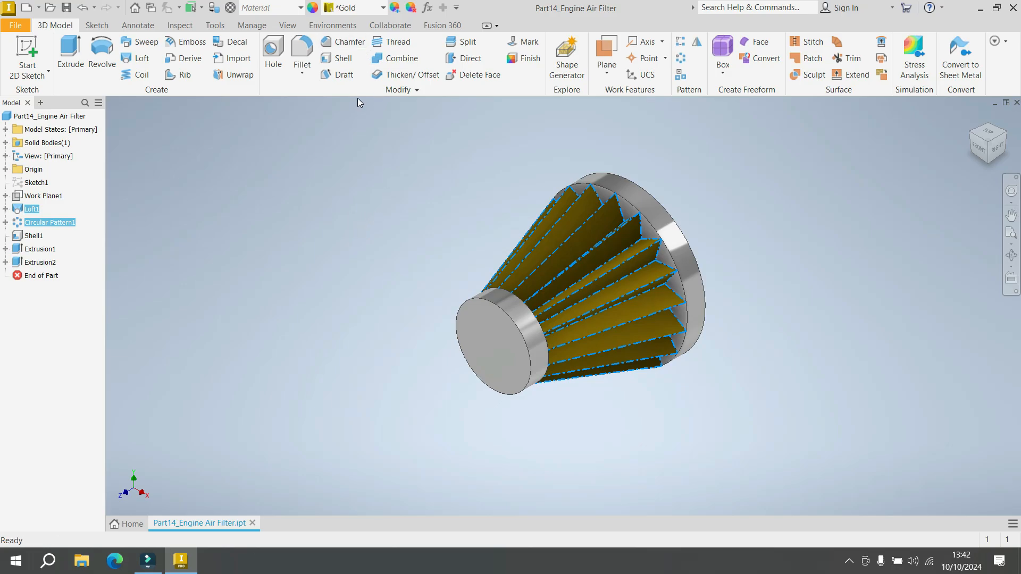
pyautogui.click(369, 187)
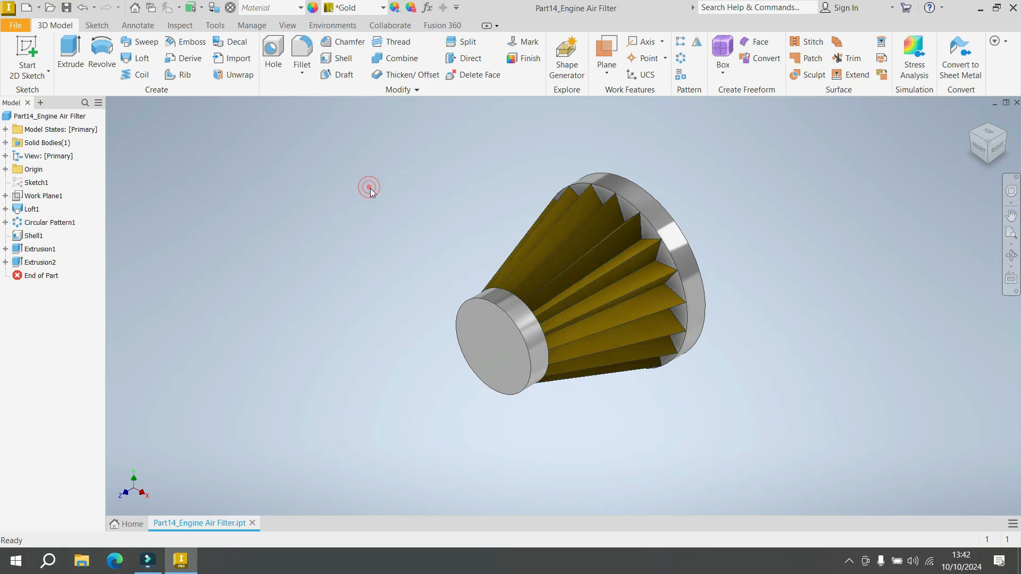
pyautogui.scroll(5, 617, 282)
pyautogui.scroll(-2, 617, 283)
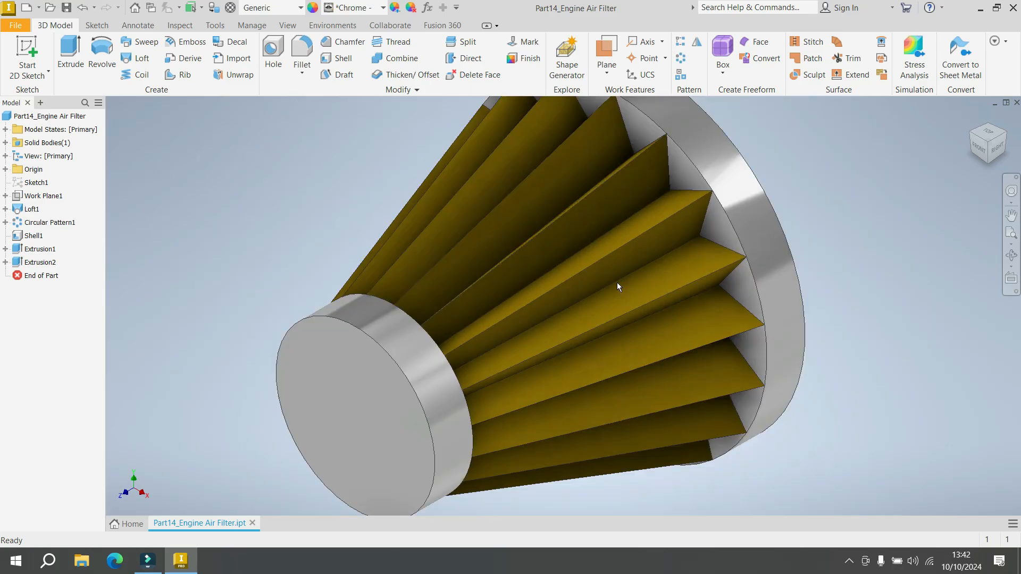
# Raise the Two Lights lighting style to 89 brightness and 71 ambience, and save the style.
pyautogui.scroll(-2, 617, 282)
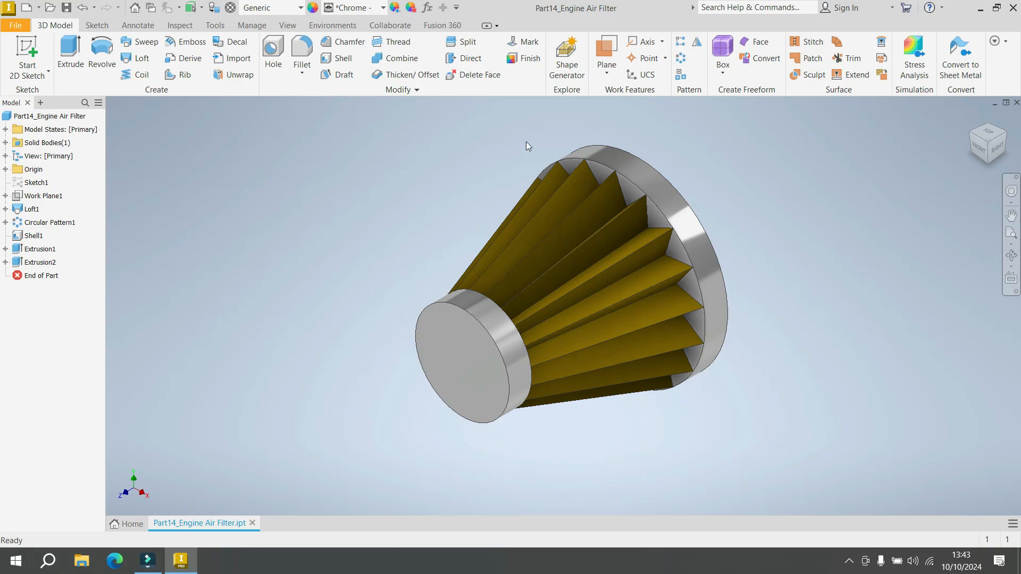
pyautogui.click(287, 26)
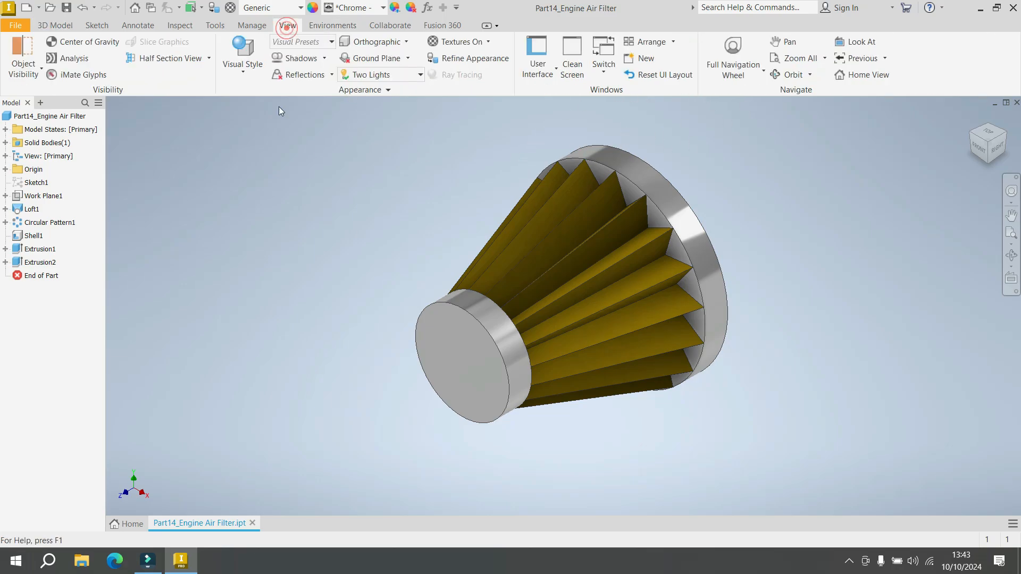
pyautogui.click(373, 75)
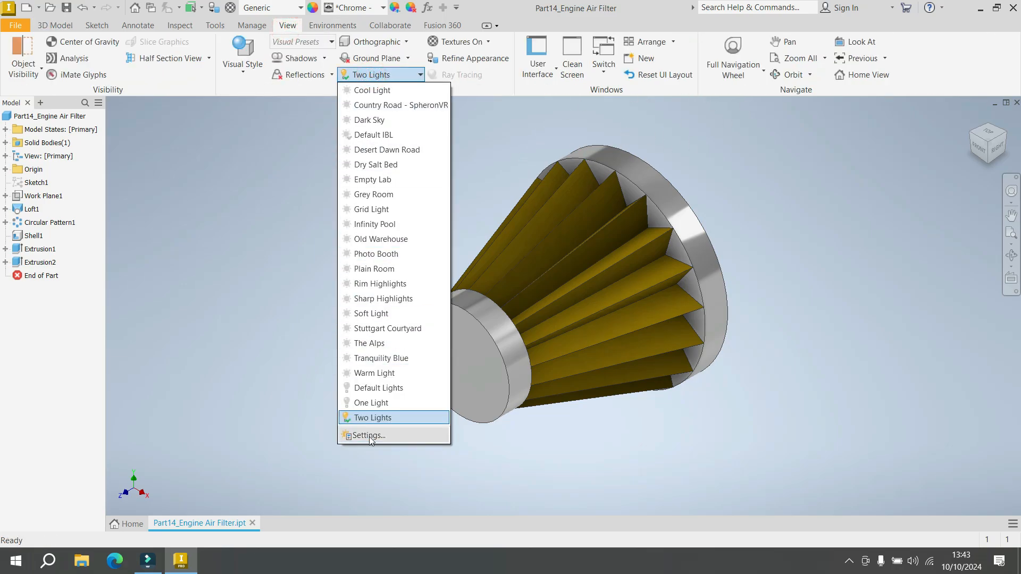
pyautogui.click(369, 435)
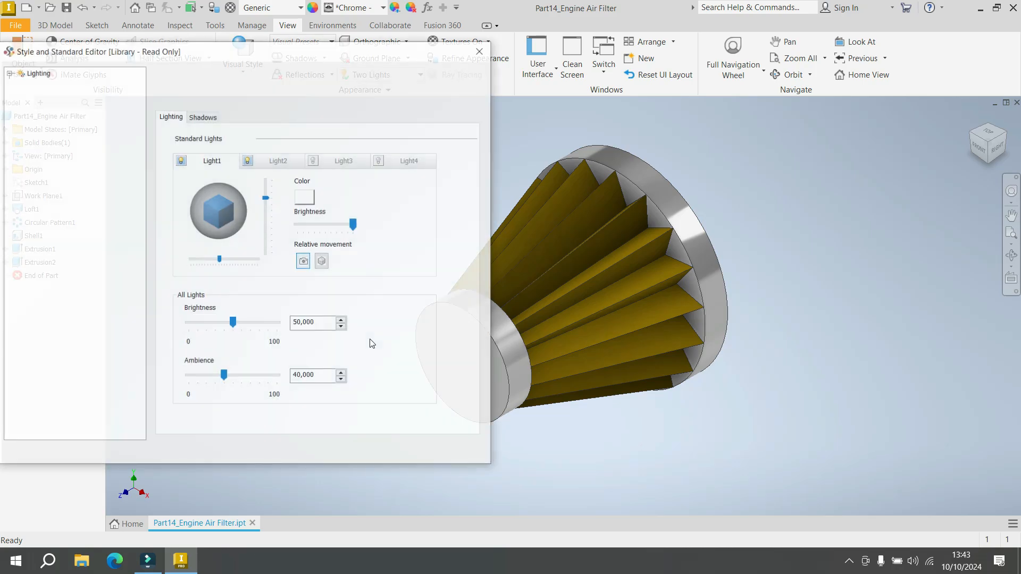
pyautogui.moveTo(233, 322); pyautogui.dragTo(268, 324)
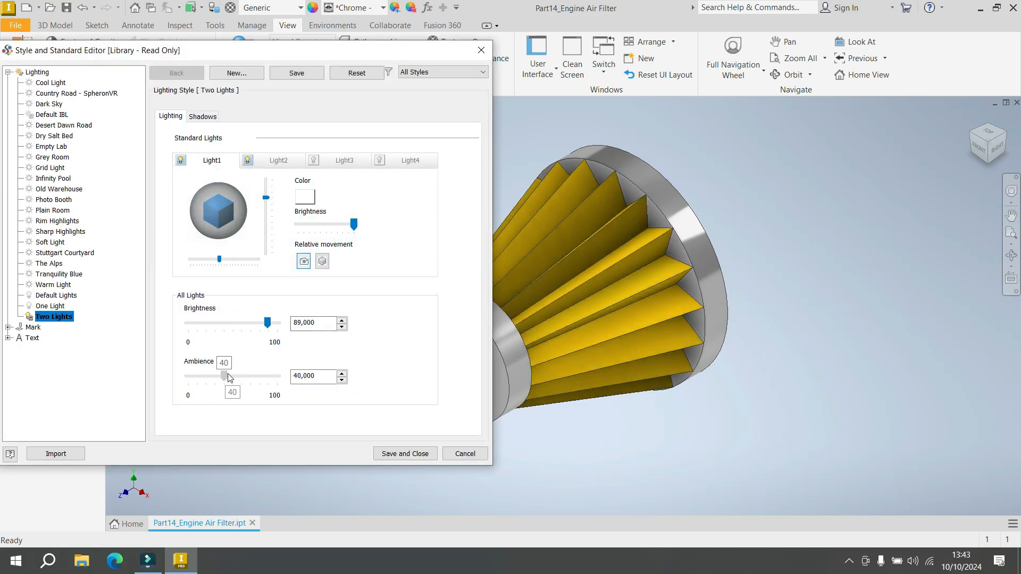
pyautogui.moveTo(228, 375); pyautogui.dragTo(251, 378)
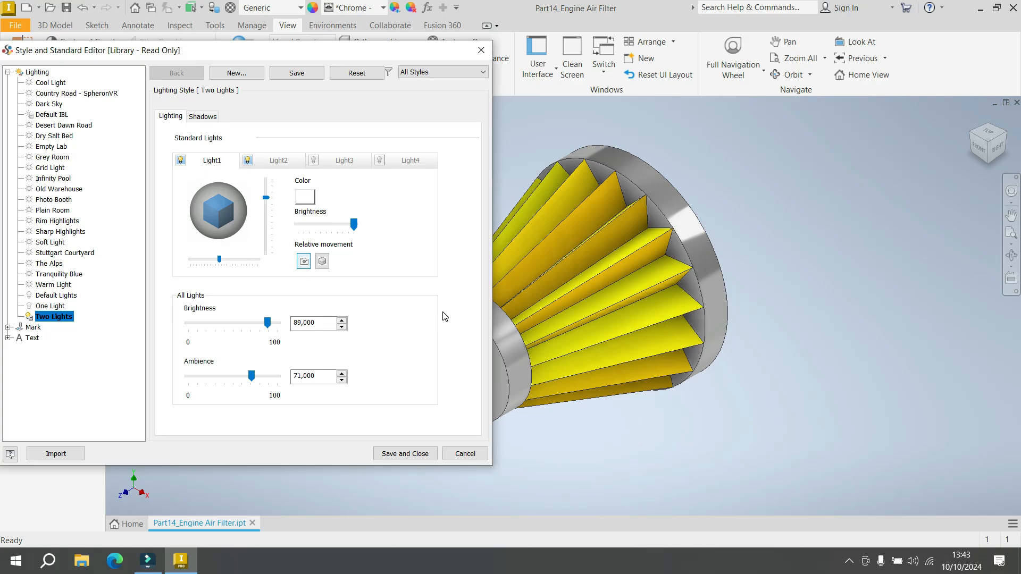
pyautogui.click(395, 453)
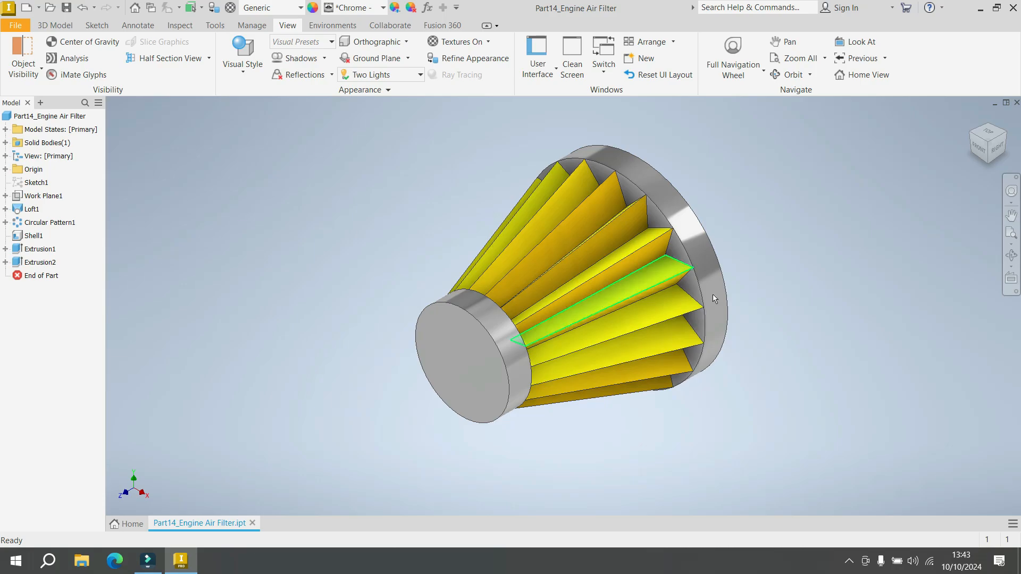
# Save the air filter part file.
pyautogui.click(1011, 255)
pyautogui.moveTo(672, 293); pyautogui.dragTo(497, 358)
pyautogui.rightClick(726, 230)
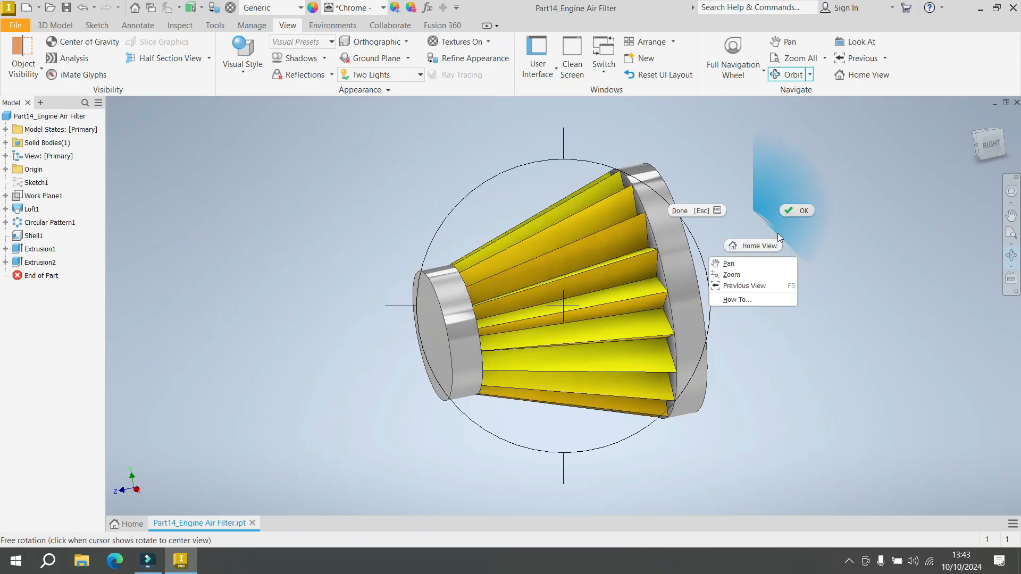
pyautogui.click(758, 216)
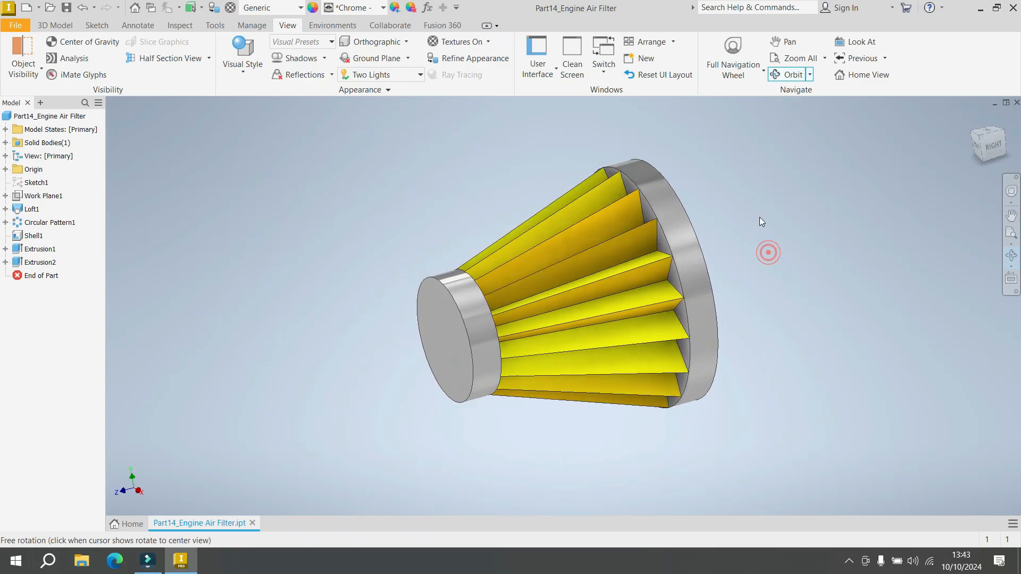
pyautogui.rightClick(763, 170)
pyautogui.click(803, 170)
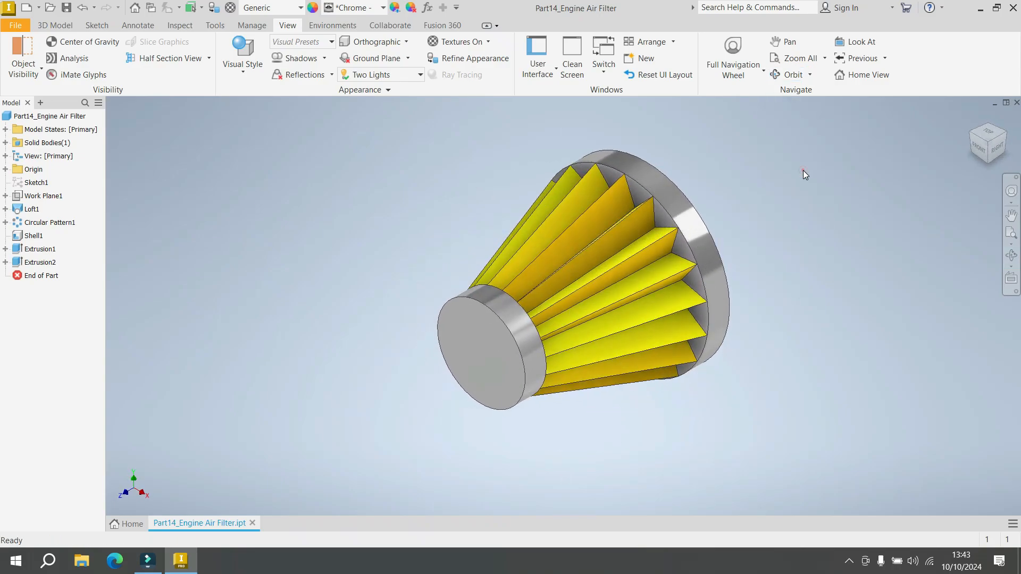
pyautogui.click(66, 8)
pyautogui.click(75, 116)
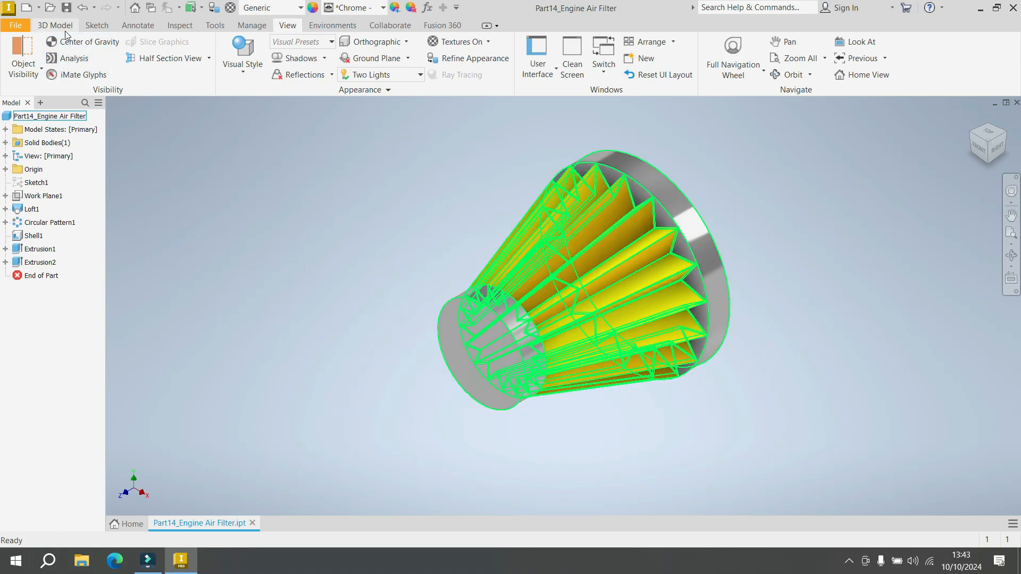
# Fillet the outer circular edges of both end caps with a 10 mm radius.
pyautogui.click(454, 298)
pyautogui.click(467, 292)
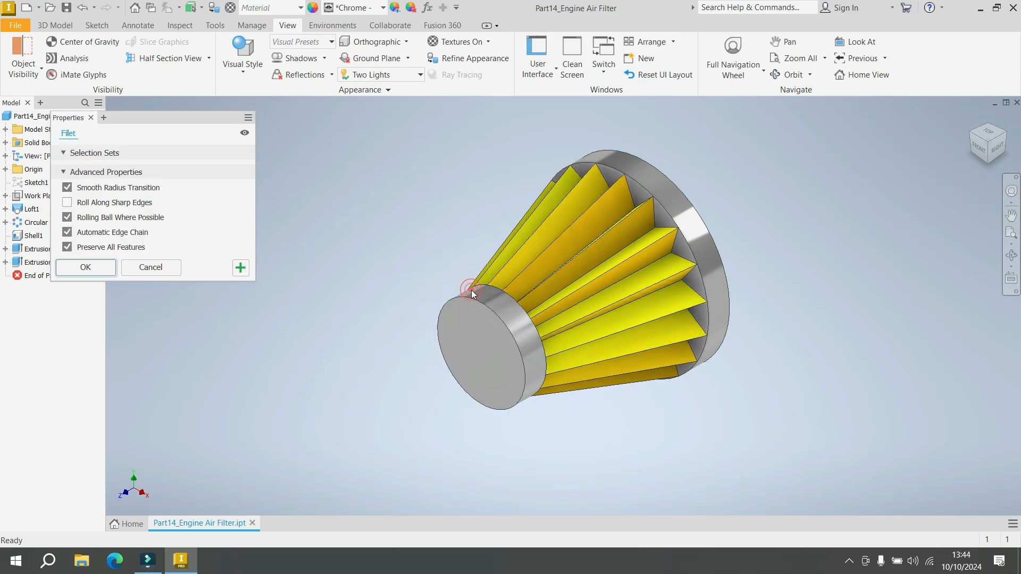
pyautogui.write('10')
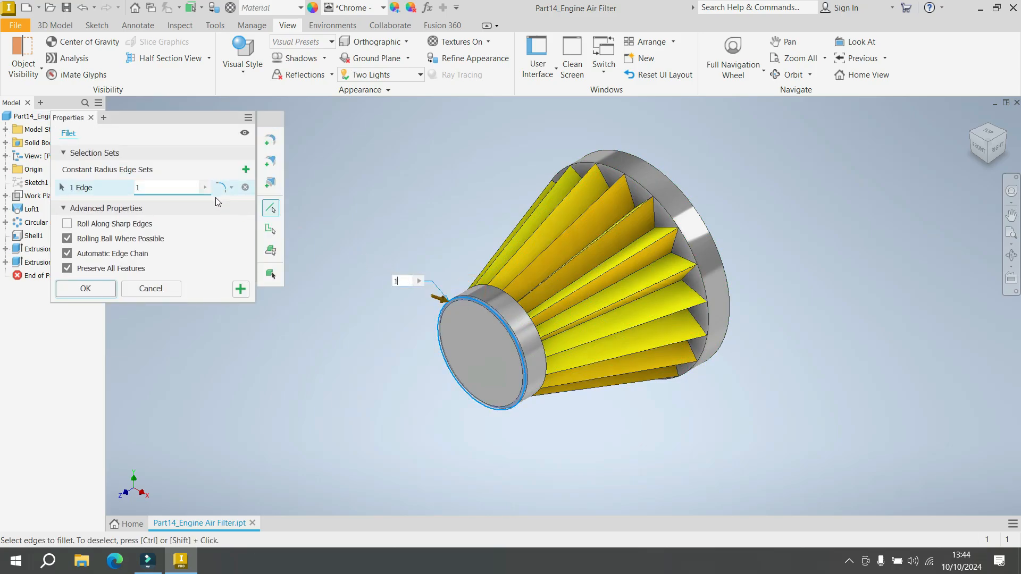
pyautogui.click(687, 190)
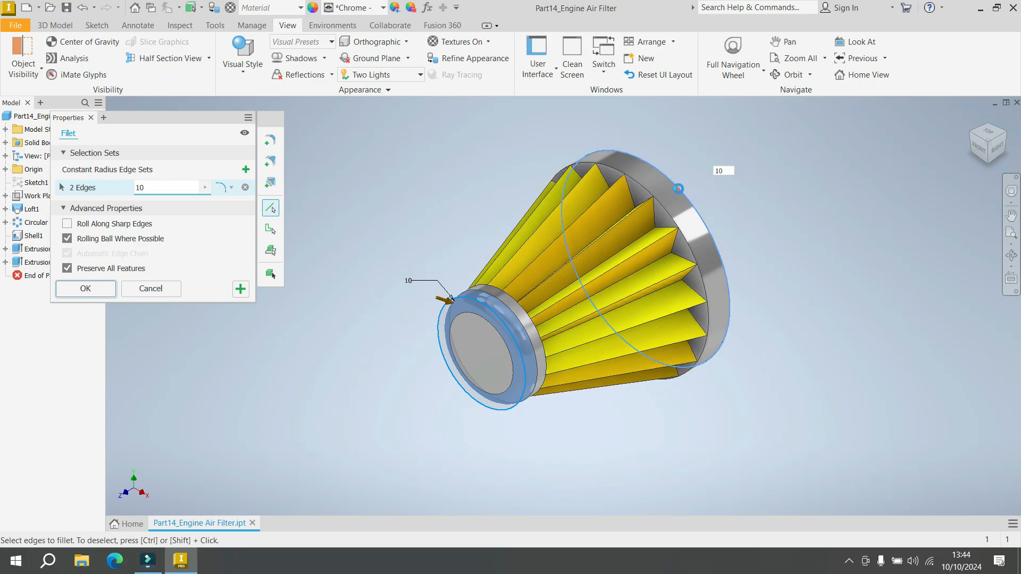
pyautogui.click(85, 288)
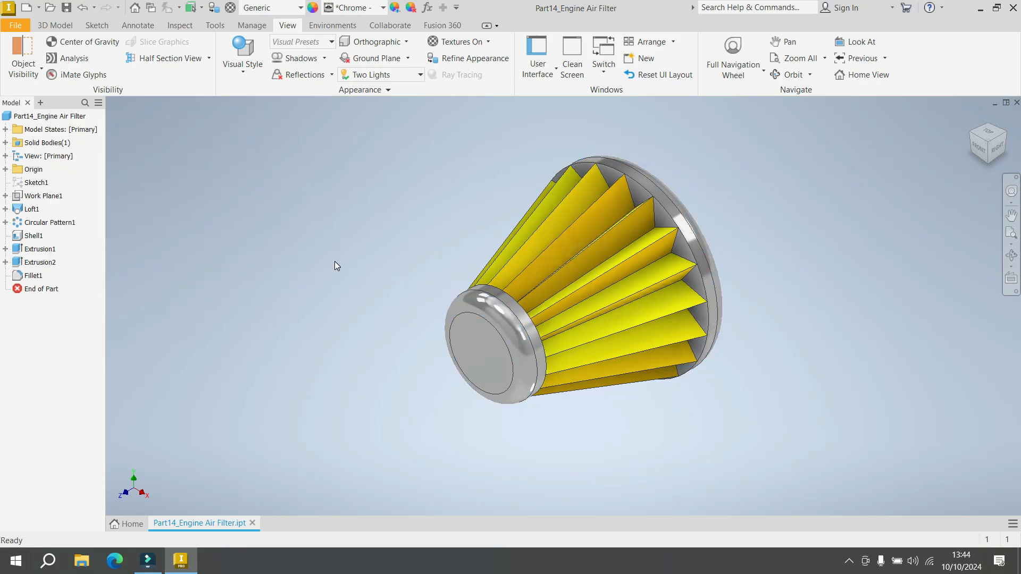
# Start a Hole feature with the larger end cap in view and give it a flat drill point.
pyautogui.click(1005, 138)
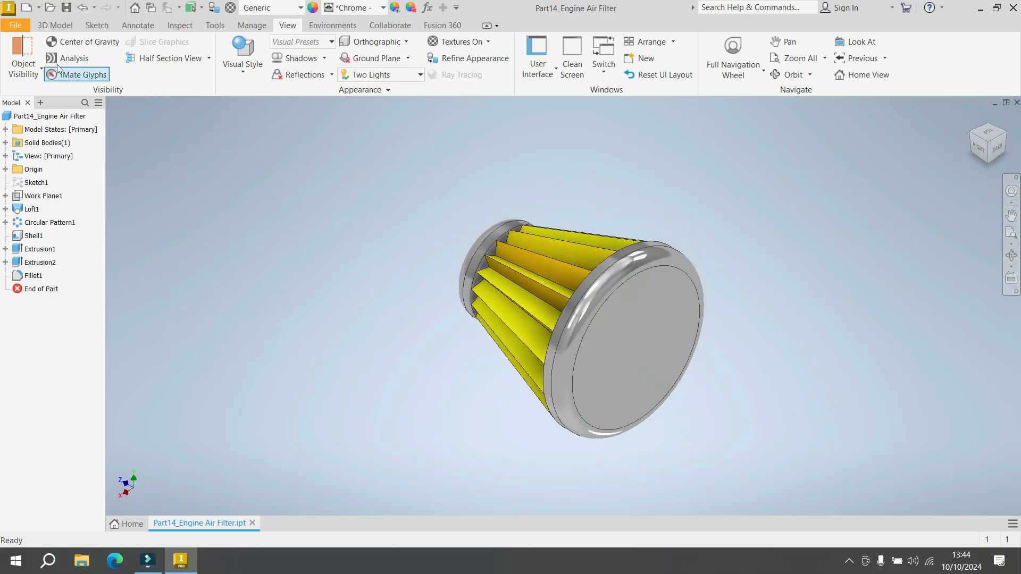
pyautogui.click(60, 25)
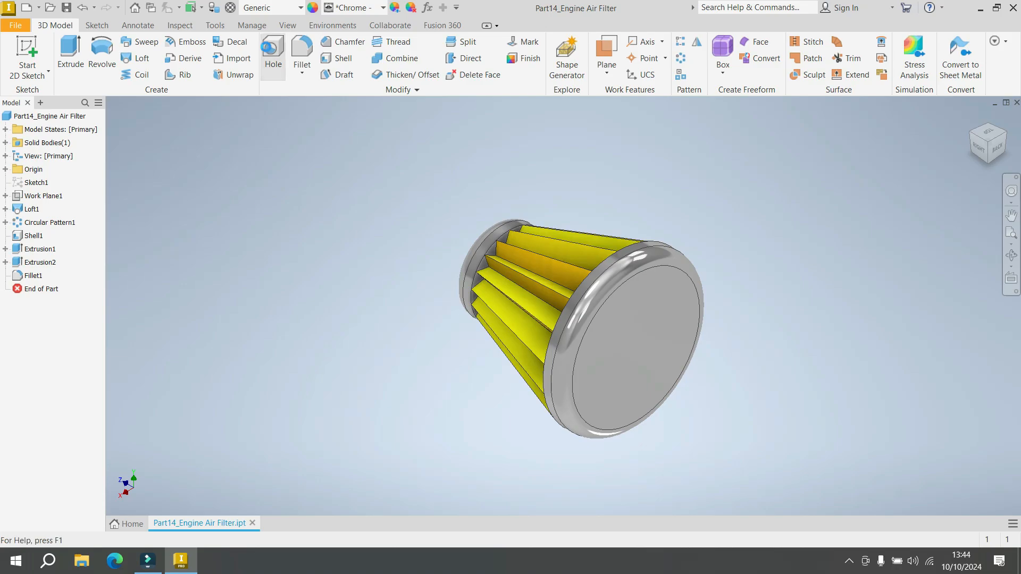
pyautogui.click(273, 53)
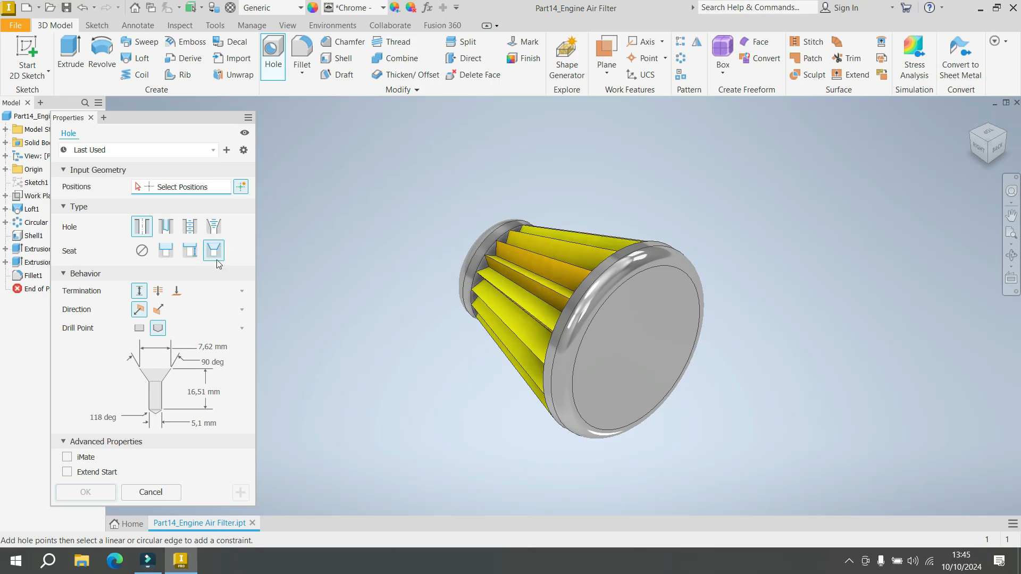
pyautogui.click(140, 328)
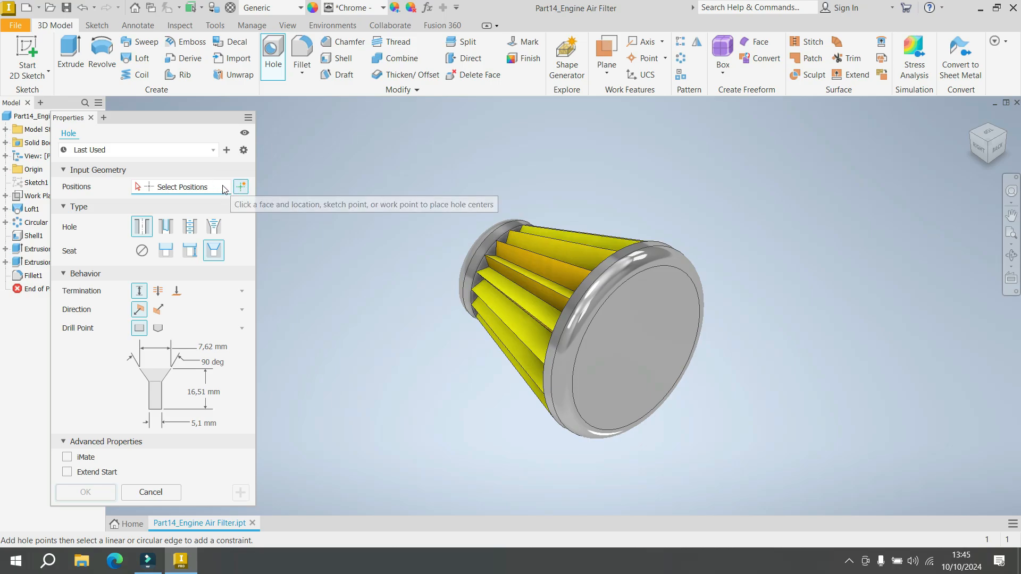
pyautogui.click(173, 187)
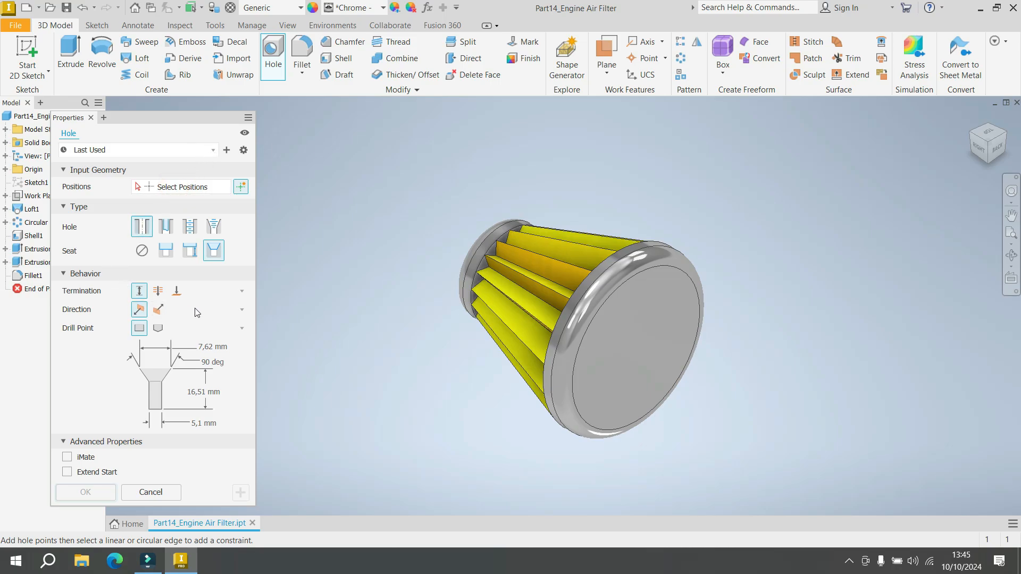
pyautogui.click(242, 310)
pyautogui.click(242, 310)
pyautogui.click(241, 328)
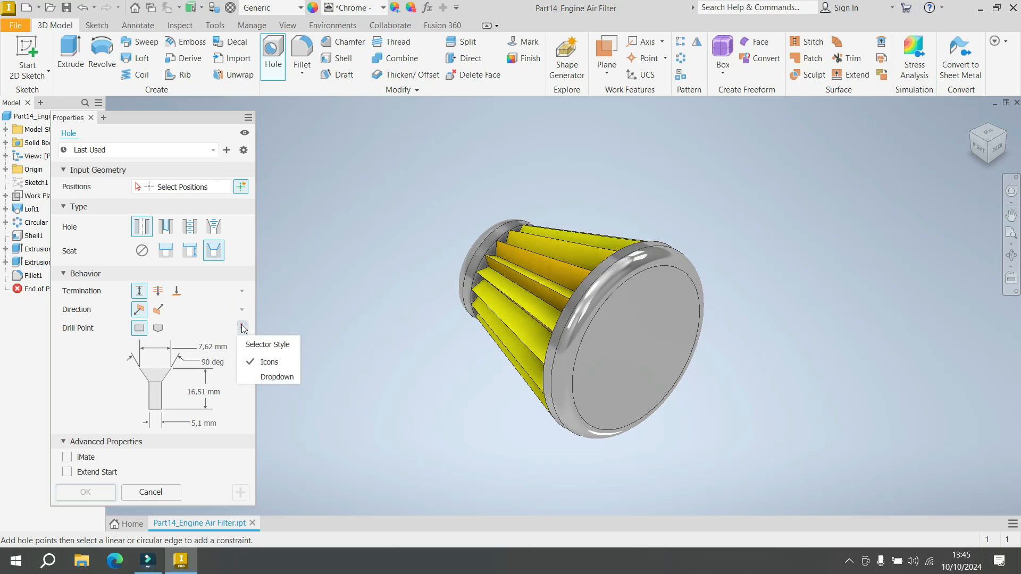
pyautogui.click(242, 327)
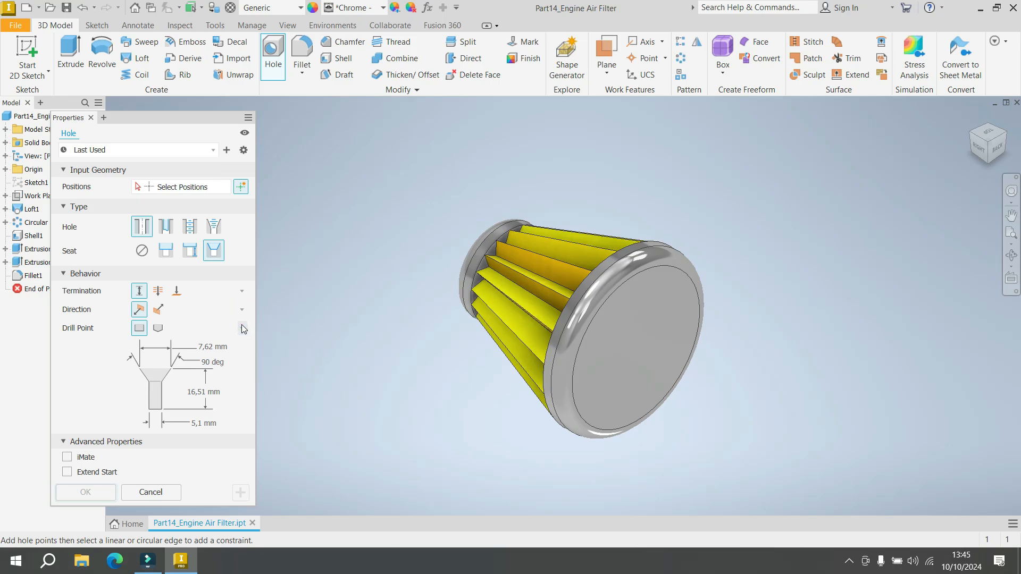
pyautogui.click(243, 289)
# Try the counterbore and spotface seats for the hole, and set the seat to None.
pyautogui.click(166, 252)
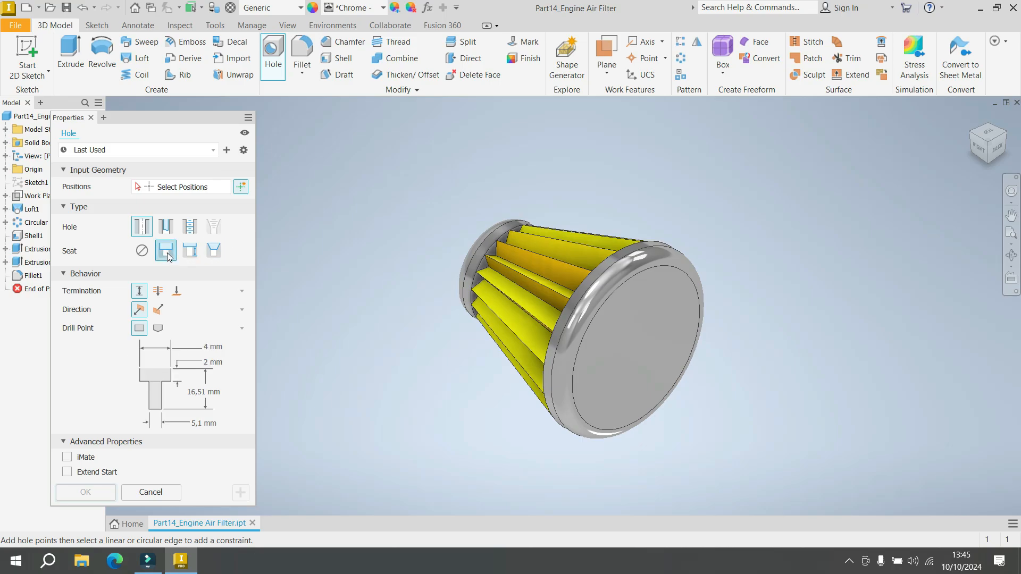
pyautogui.click(194, 253)
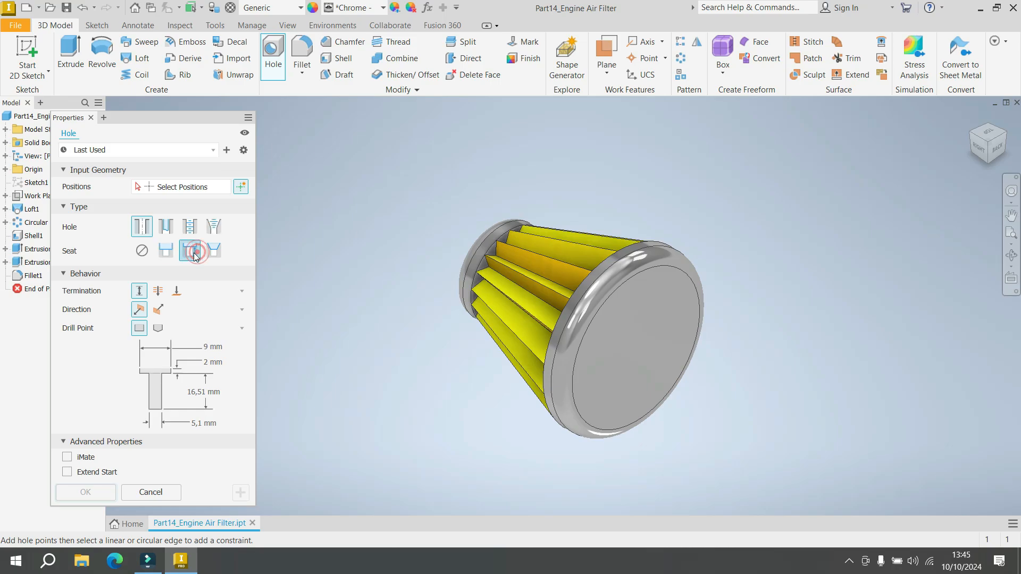
pyautogui.click(142, 255)
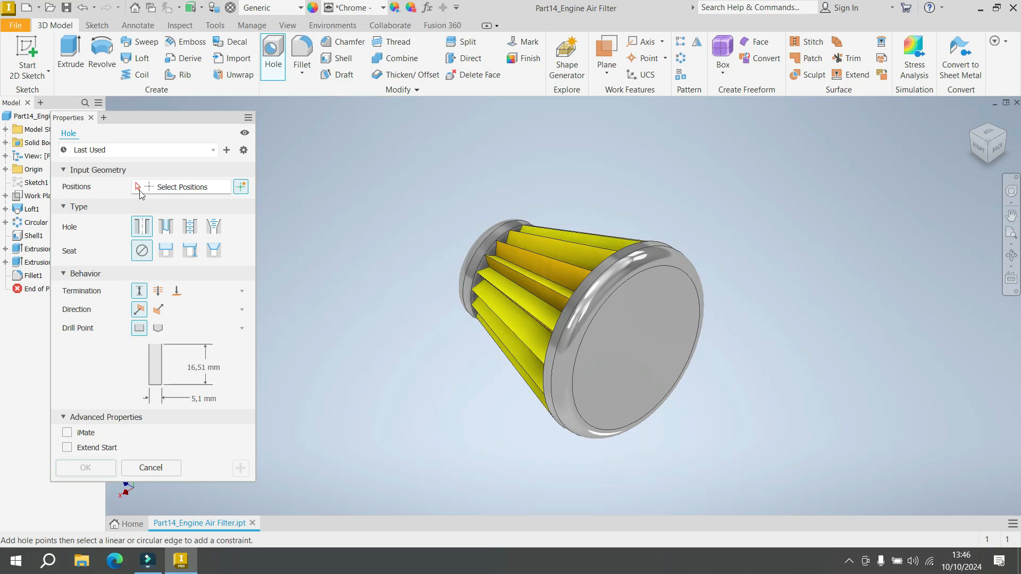
pyautogui.click(139, 188)
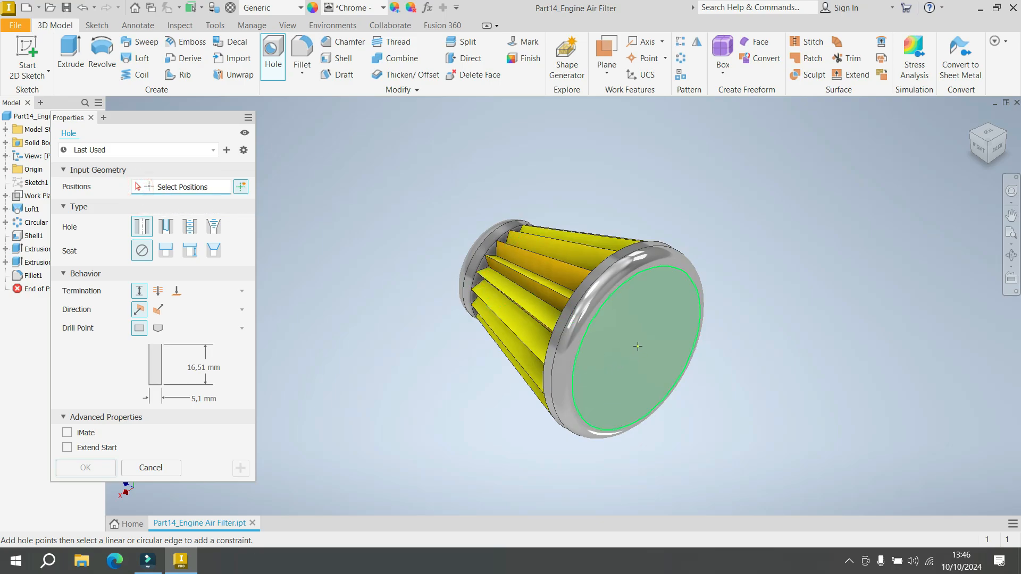
pyautogui.click(242, 188)
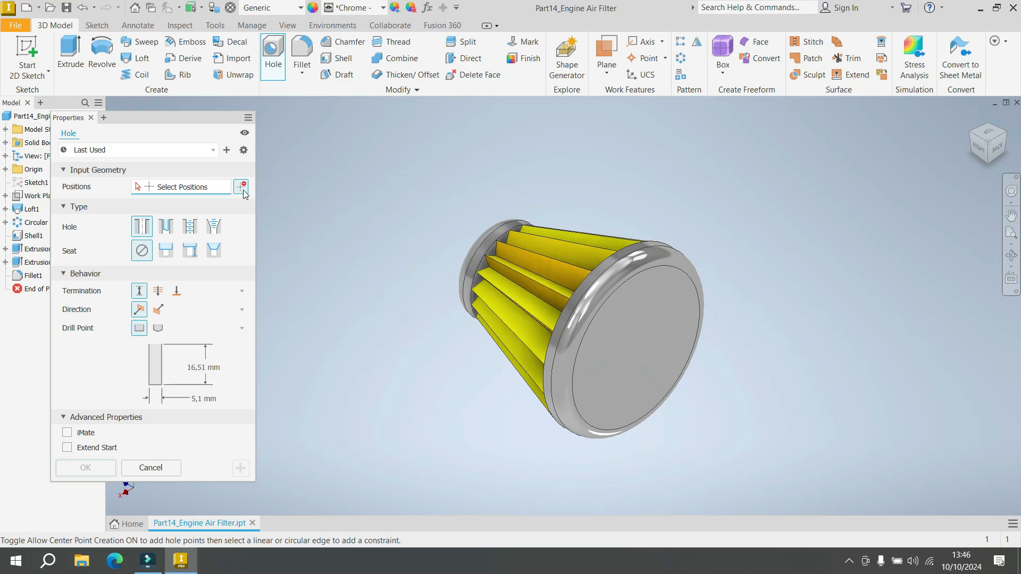
pyautogui.click(242, 188)
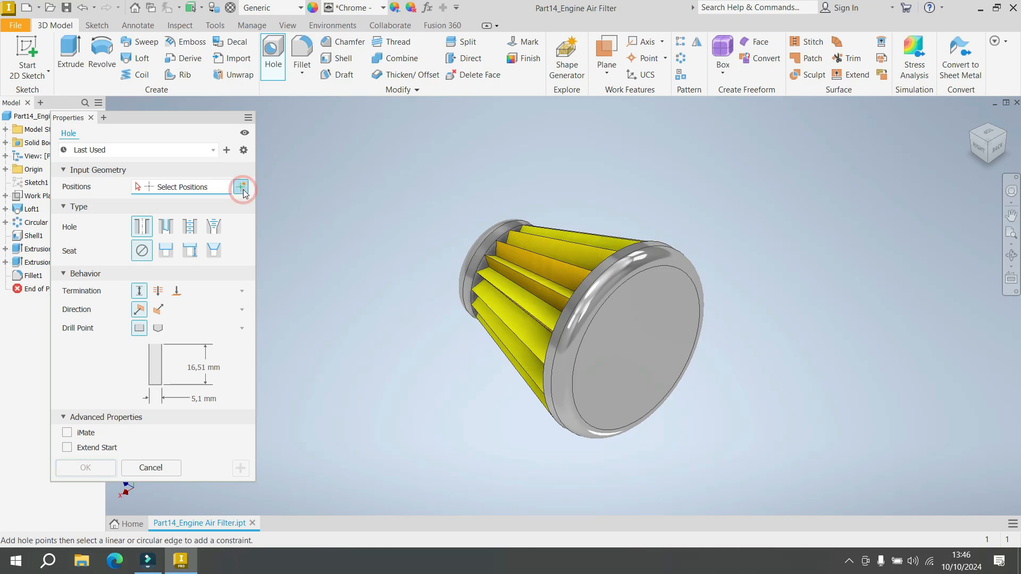
pyautogui.click(244, 150)
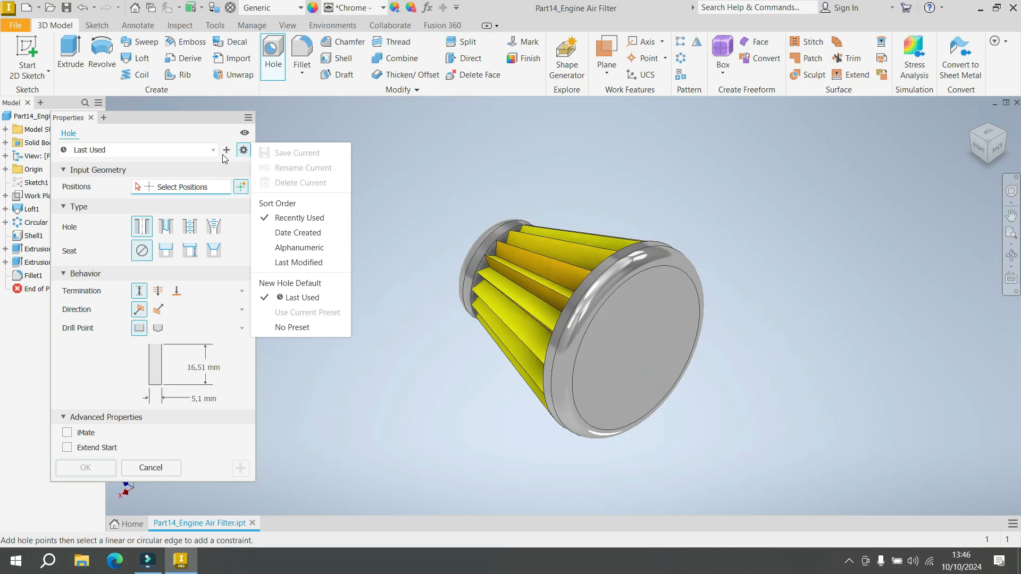
pyautogui.click(216, 168)
pyautogui.click(216, 168)
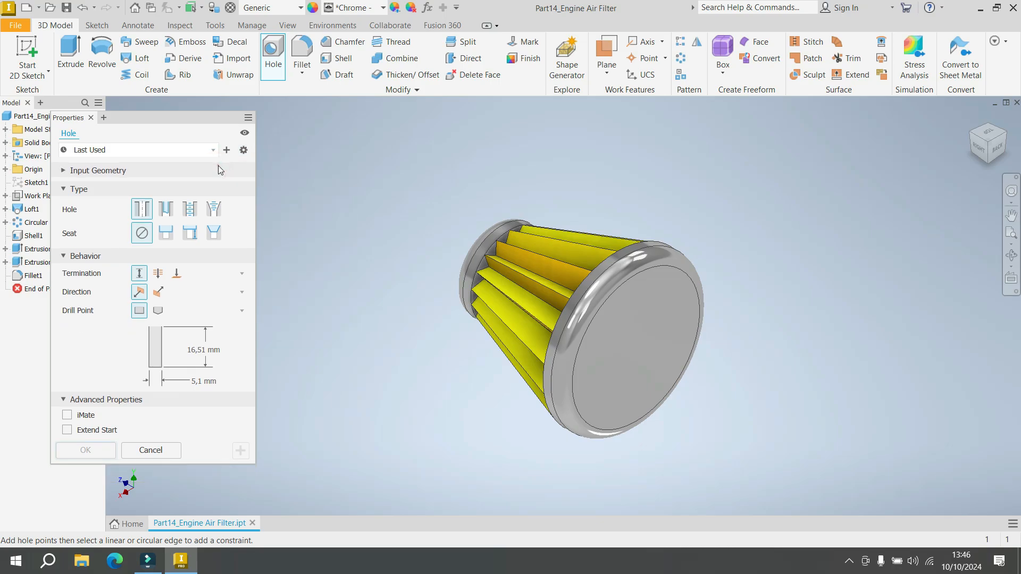
pyautogui.click(218, 169)
pyautogui.click(248, 117)
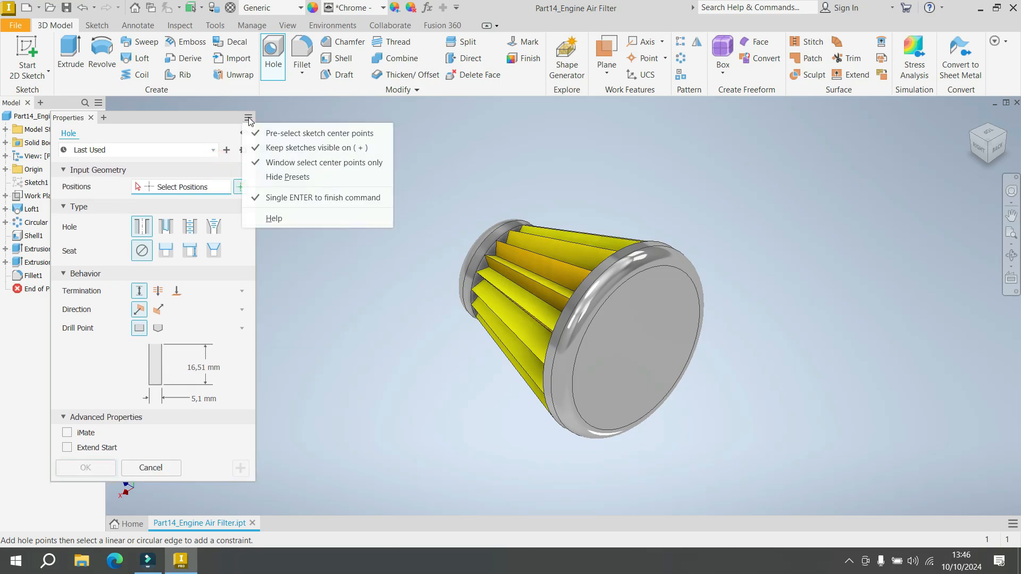
pyautogui.click(249, 118)
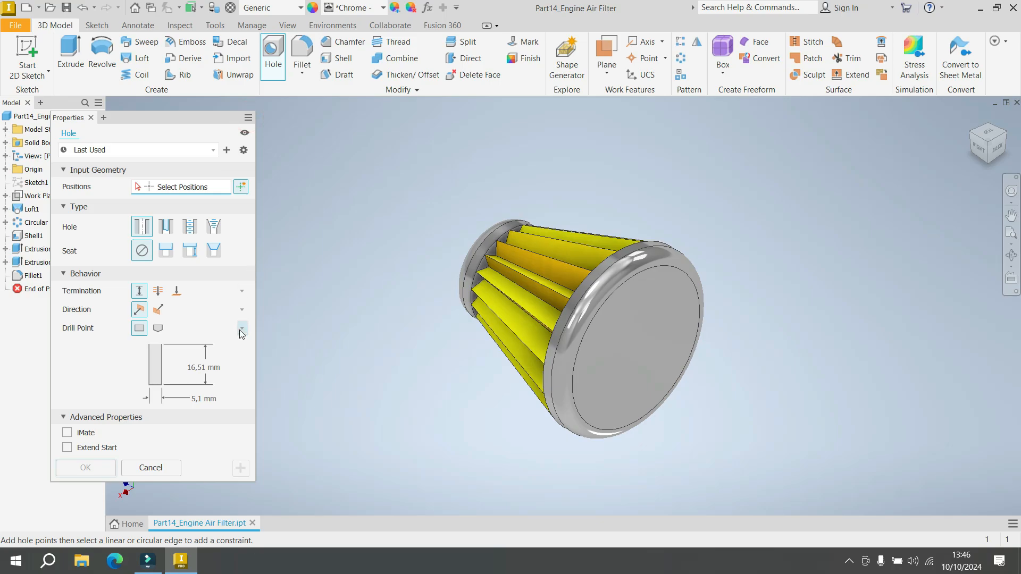
# Create the hole concentric with the circular edge of the larger end cap's flat face, 17.5 mm deep and 30 mm in diameter.
pyautogui.click(637, 352)
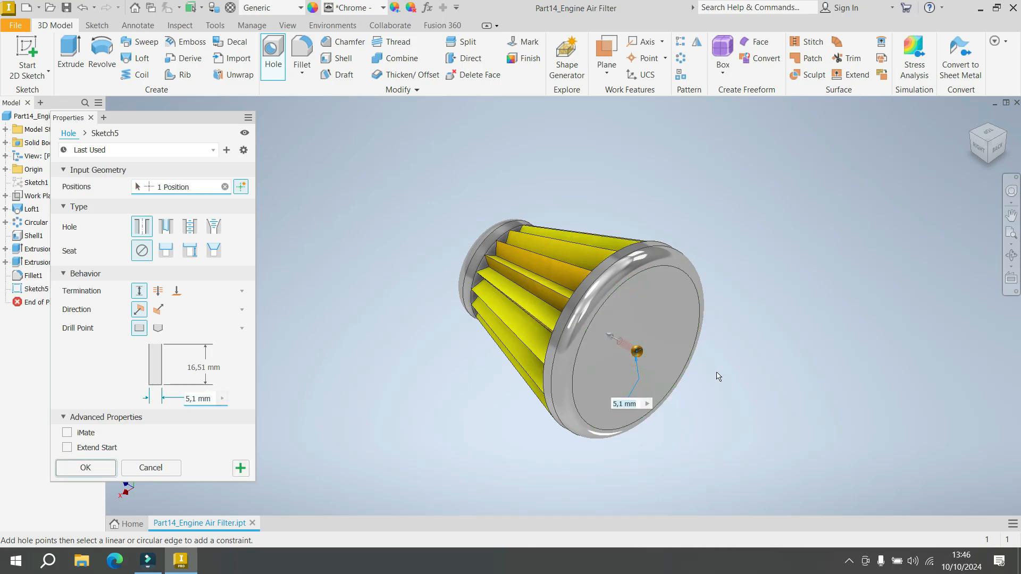
pyautogui.click(679, 271)
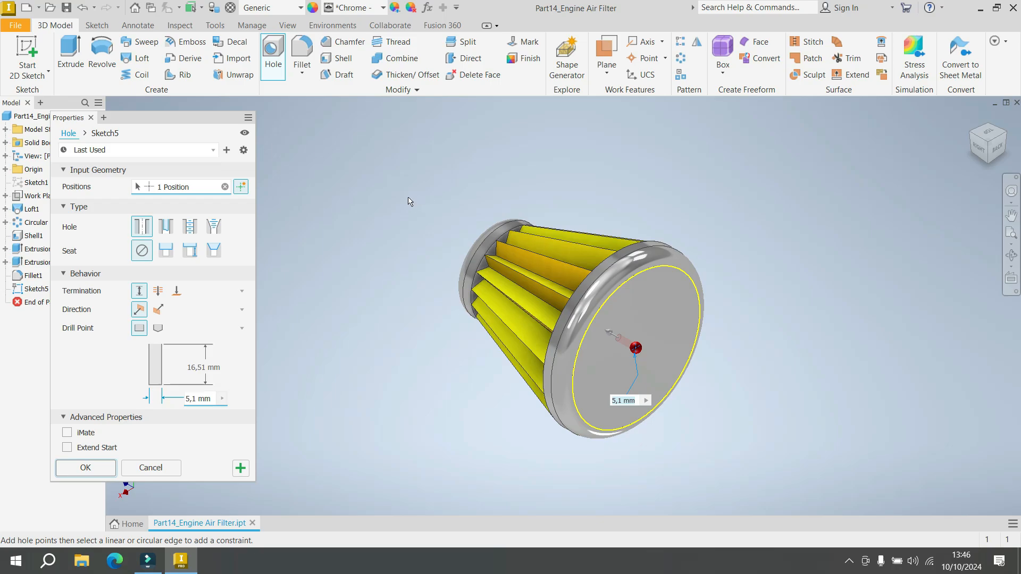
pyautogui.click(201, 367)
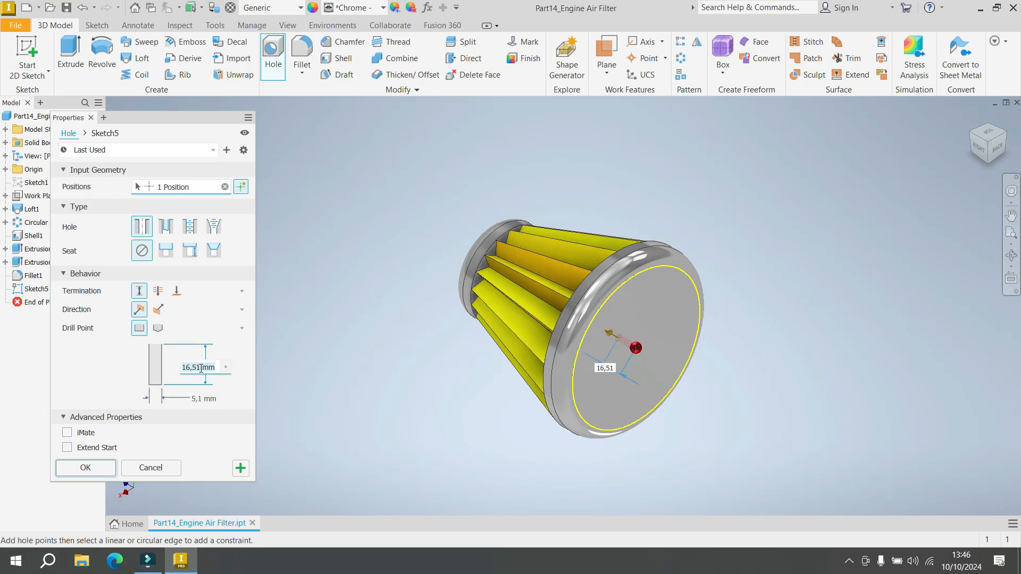
pyautogui.write('17.5')
pyautogui.click(237, 362)
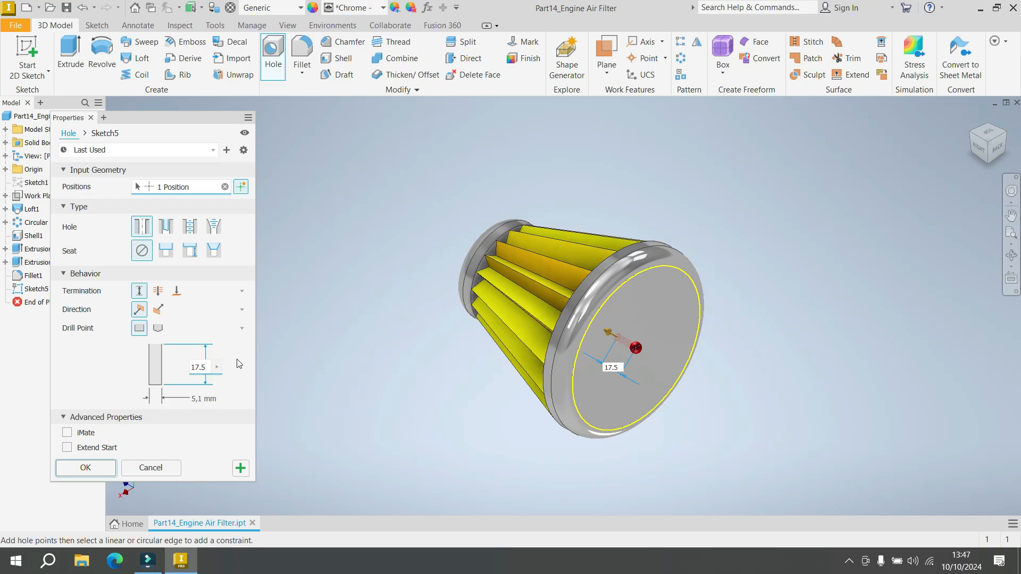
pyautogui.click(201, 397)
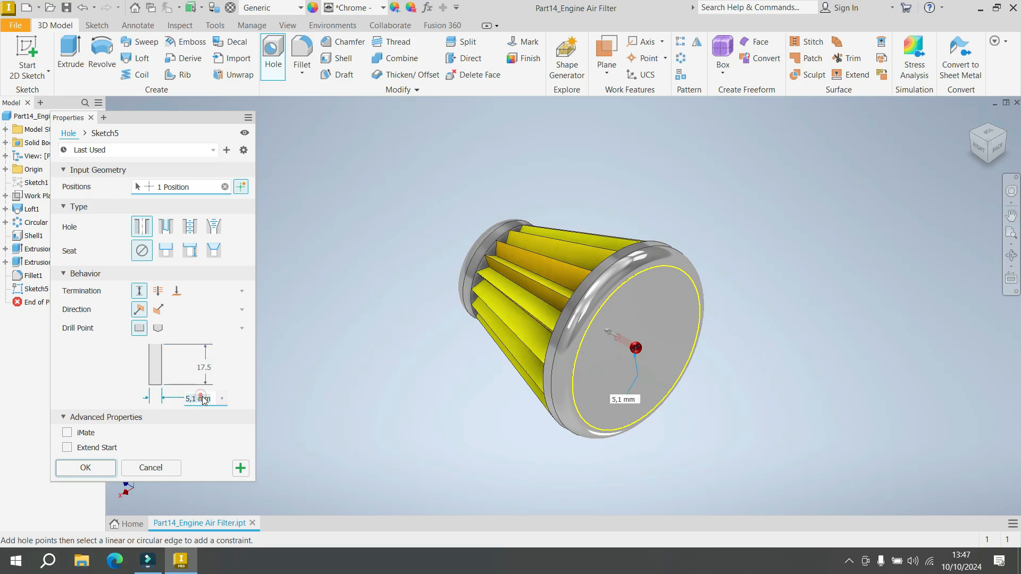
pyautogui.write('30')
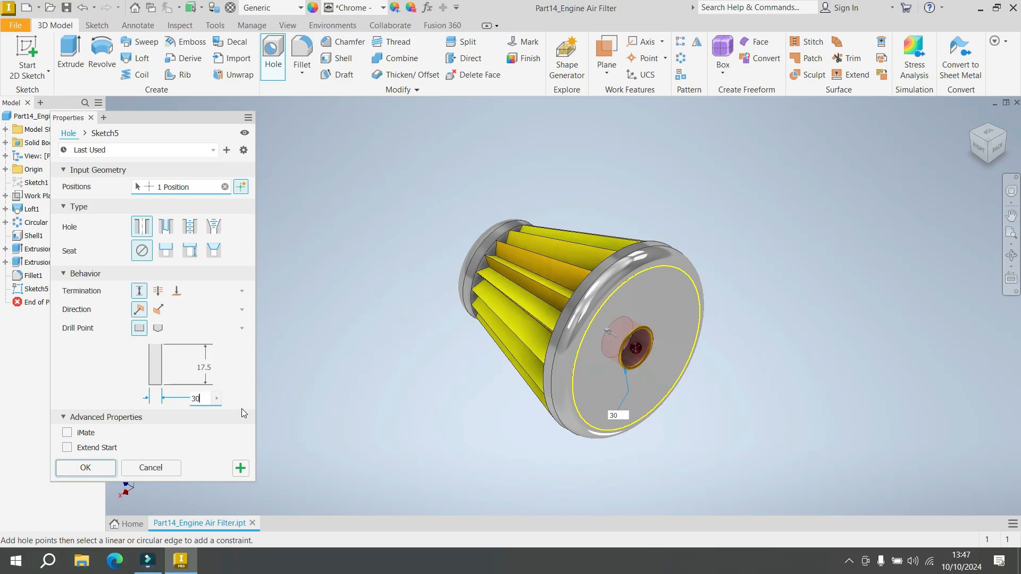
pyautogui.click(105, 462)
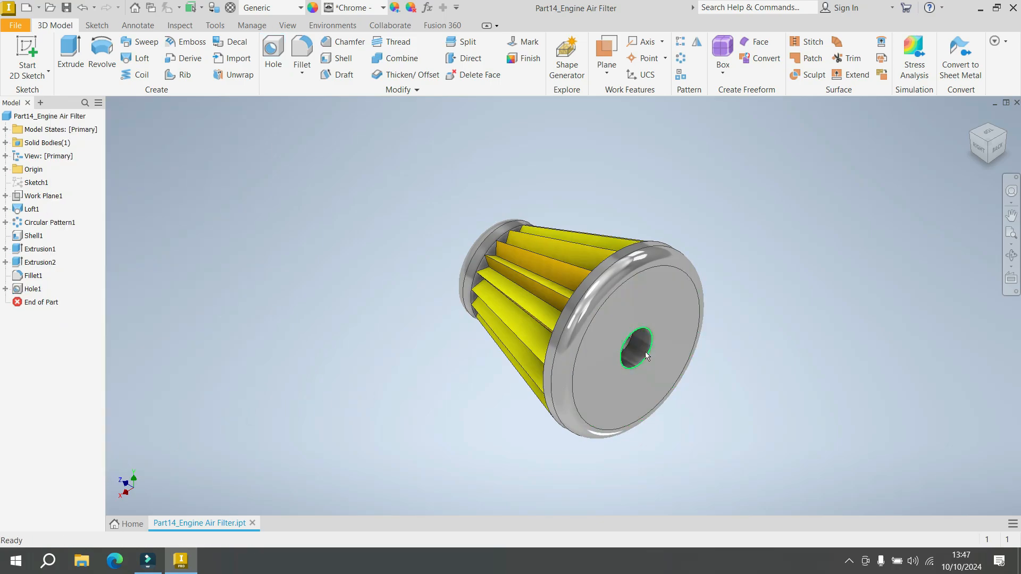
# Examine the central hole in the larger end cap from another angle and return the model to its home view.
pyautogui.scroll(-3, 646, 352)
pyautogui.scroll(2, 646, 352)
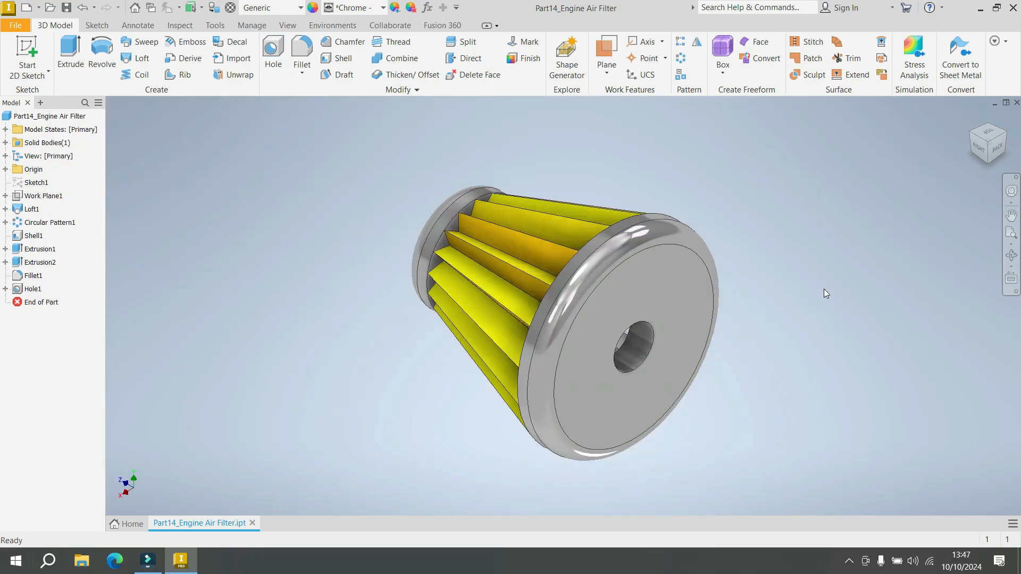
pyautogui.click(1011, 255)
pyautogui.moveTo(667, 340); pyautogui.dragTo(603, 299)
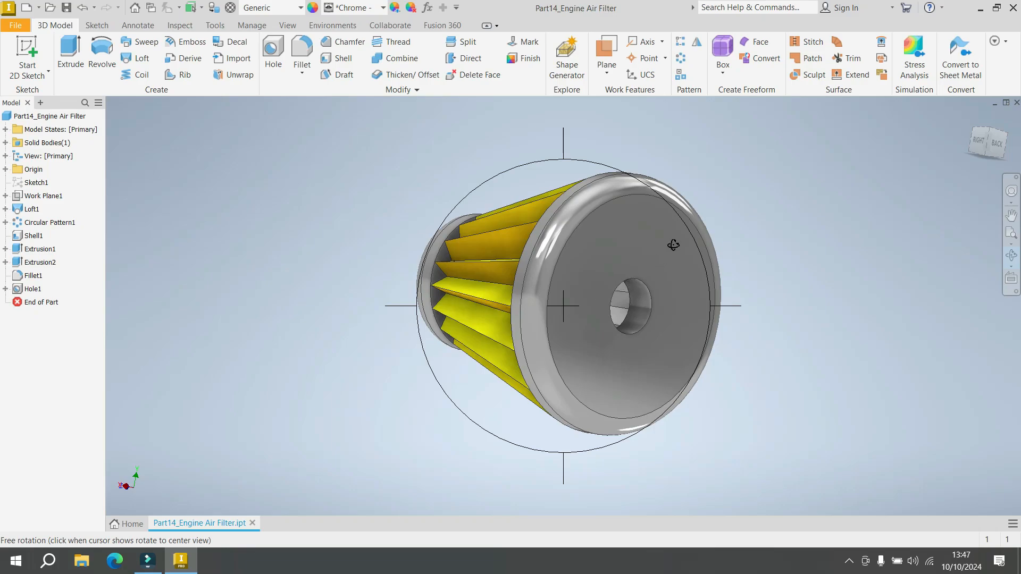
pyautogui.rightClick(724, 196)
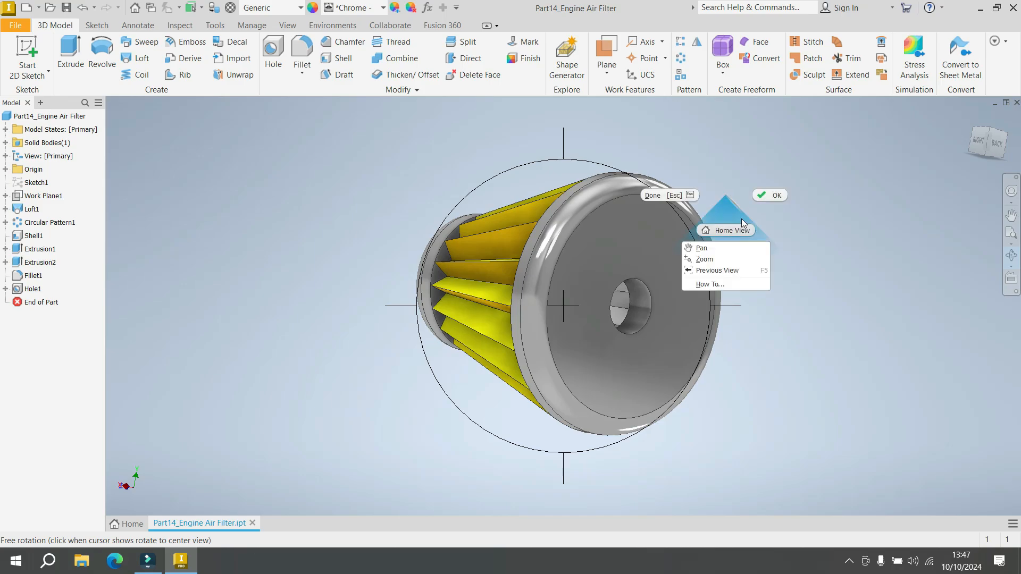
pyautogui.click(725, 219)
pyautogui.rightClick(760, 198)
pyautogui.click(766, 194)
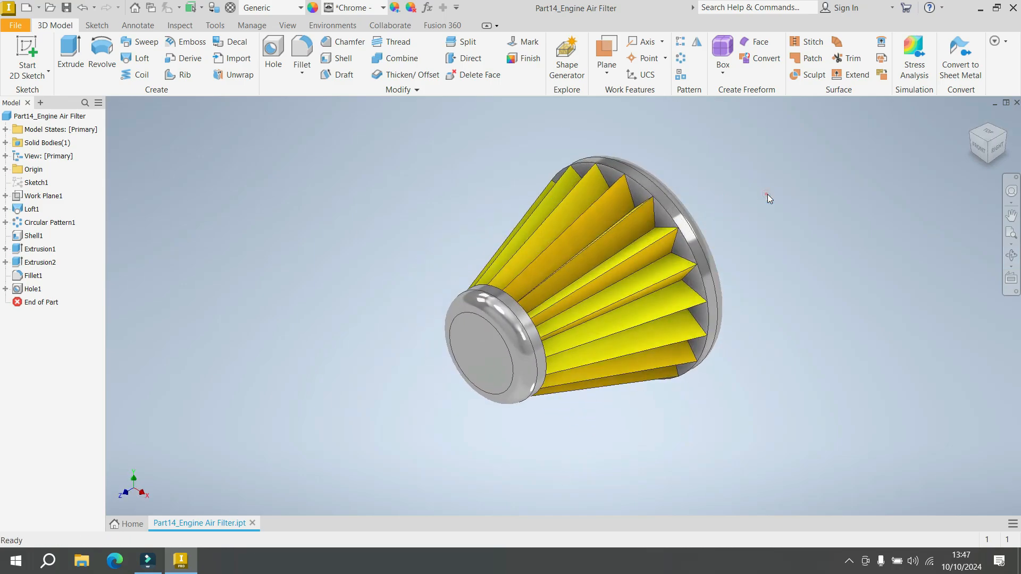